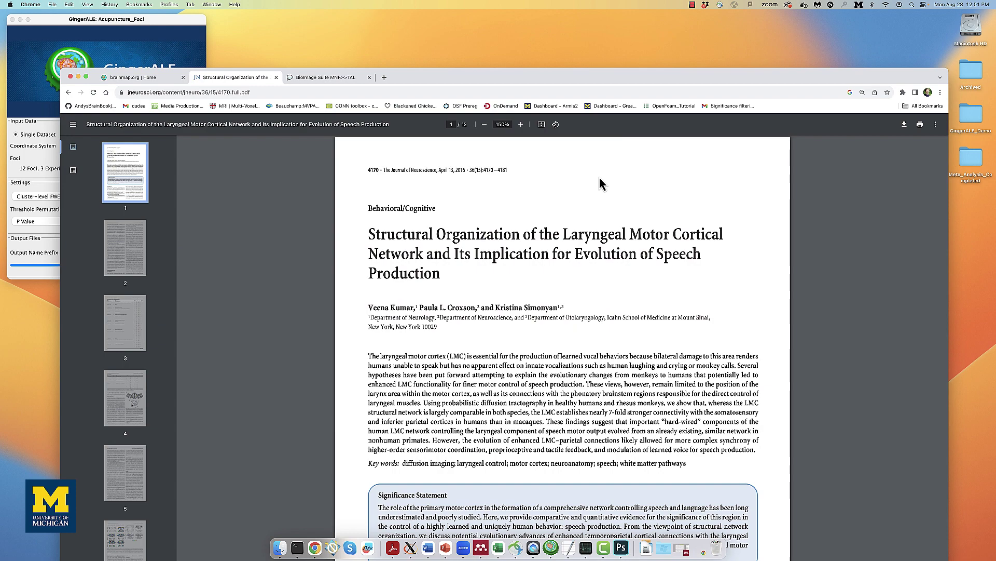
# - Examine the paper's Table 1 of studies in the ALE meta-analysis, including tasks, coordinates and reference spaces, and the figure after it
pyautogui.scroll(-15, 540, 266)
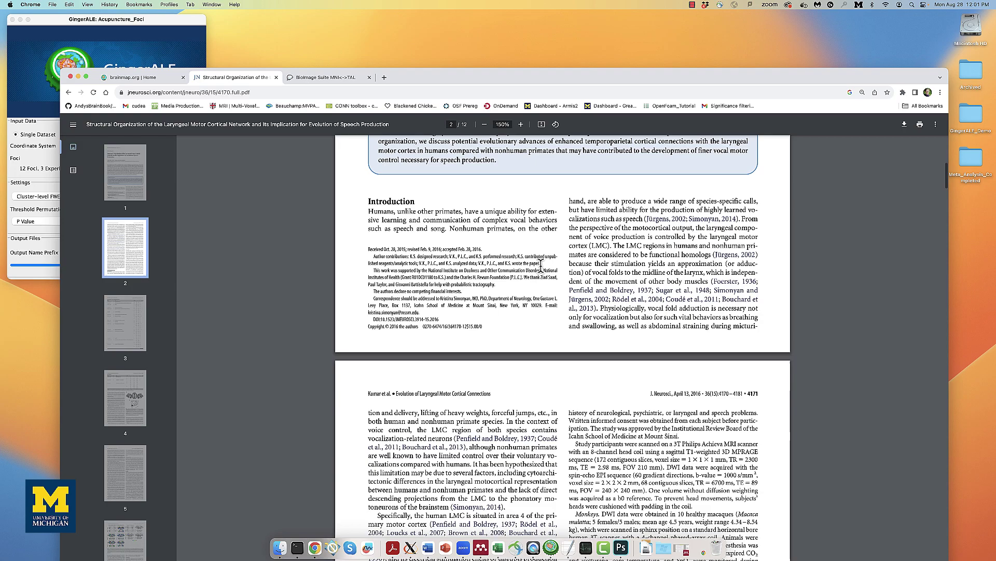
pyautogui.scroll(-10, 540, 265)
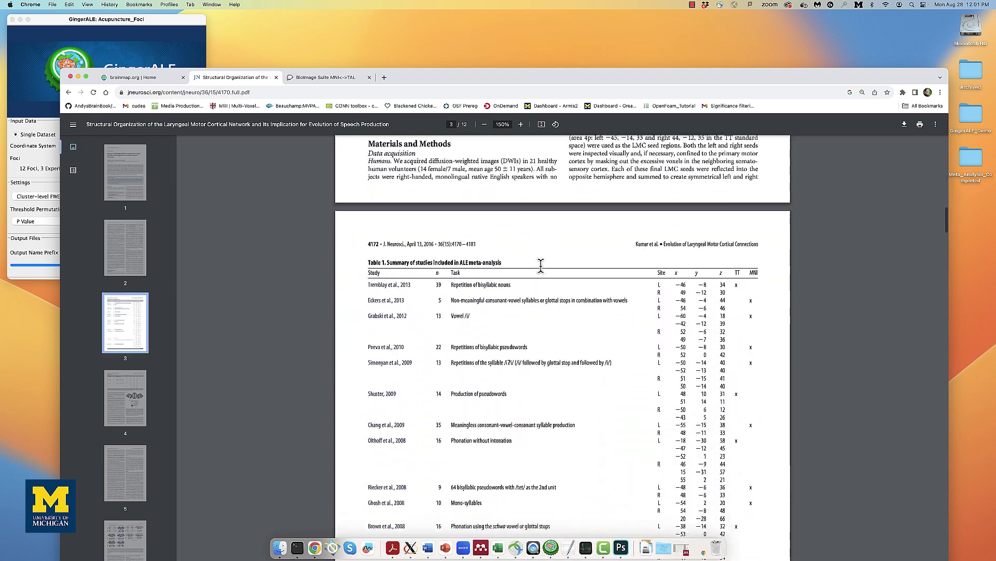
pyautogui.scroll(-3, 540, 266)
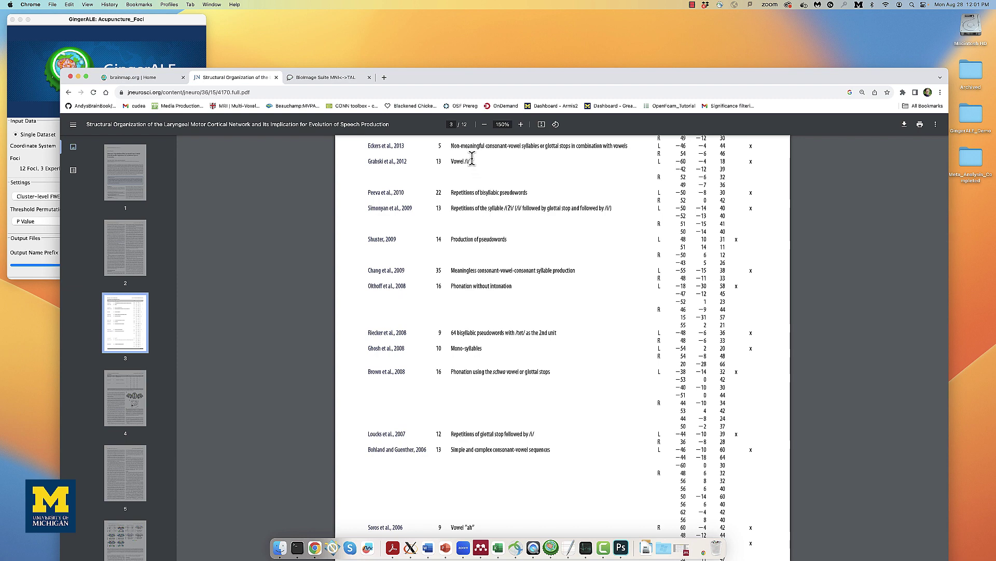
pyautogui.moveTo(471, 162); pyautogui.dragTo(450, 162)
pyautogui.moveTo(508, 239); pyautogui.dragTo(464, 239)
pyautogui.click(495, 262)
pyautogui.scroll(-5, 545, 298)
pyautogui.scroll(-15, 545, 301)
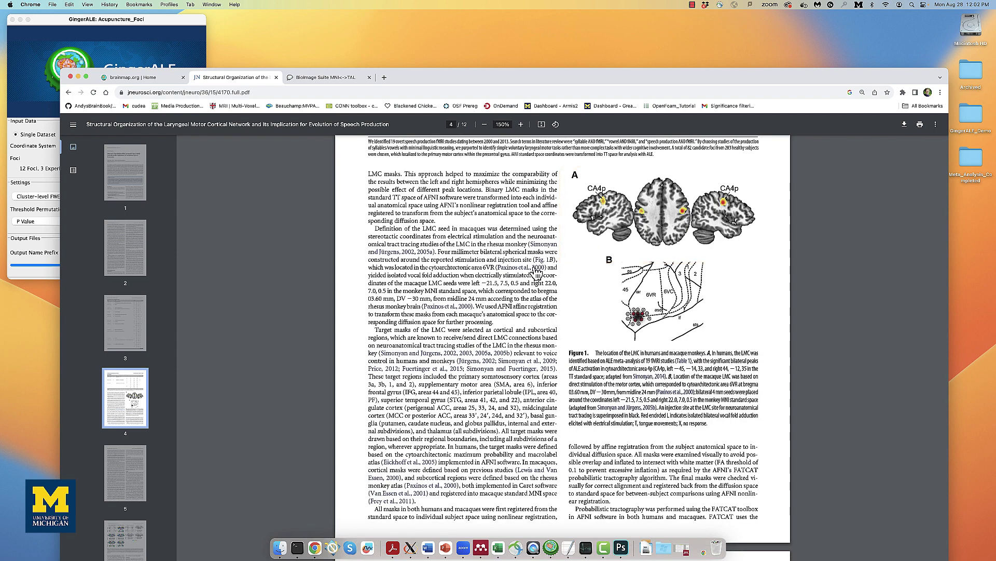
pyautogui.scroll(2, 535, 267)
pyautogui.scroll(15, 533, 265)
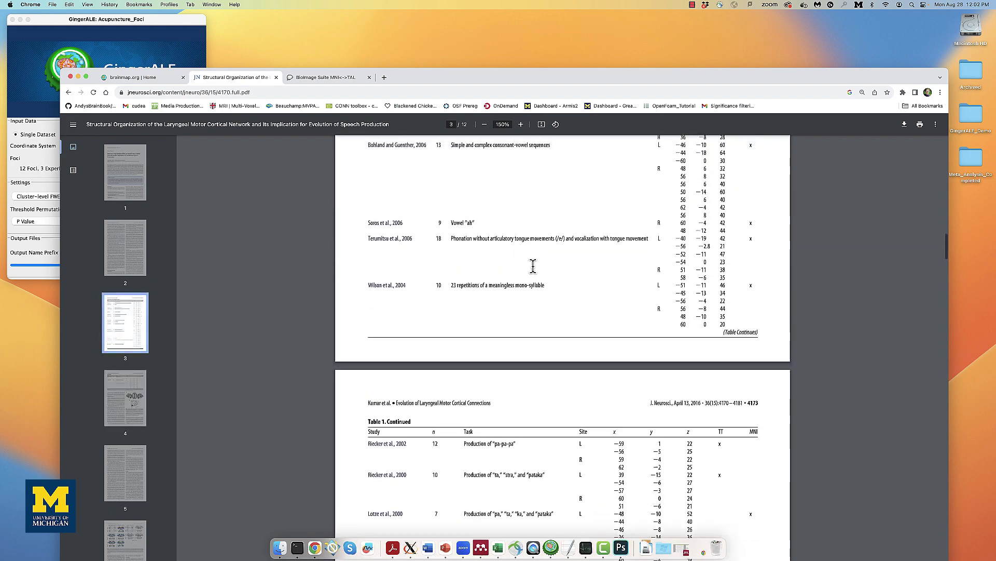
pyautogui.scroll(5, 533, 266)
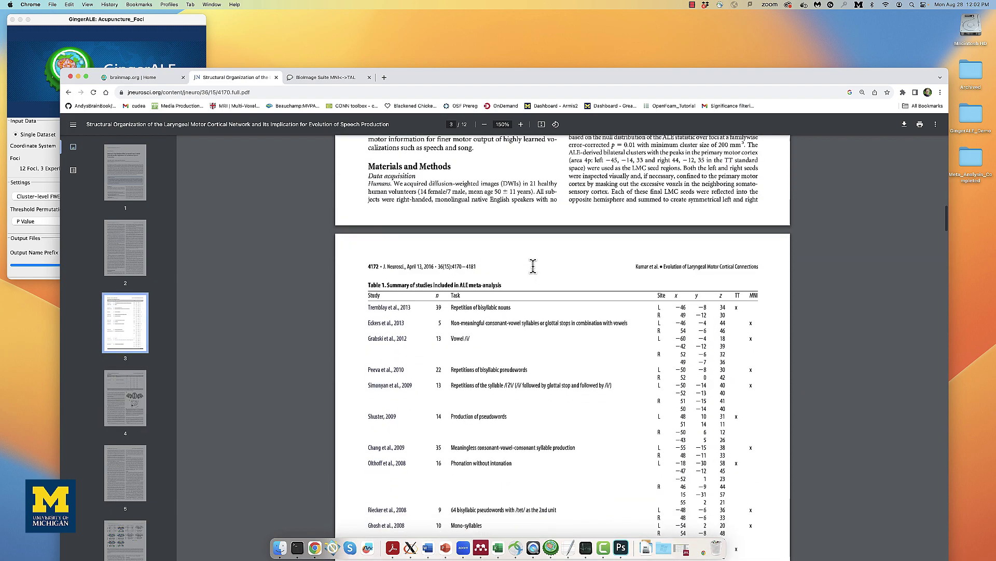
# - Open TextEdit with a new blank document and convert it to plain text
pyautogui.press('super+space')
pyautogui.write('textedit')
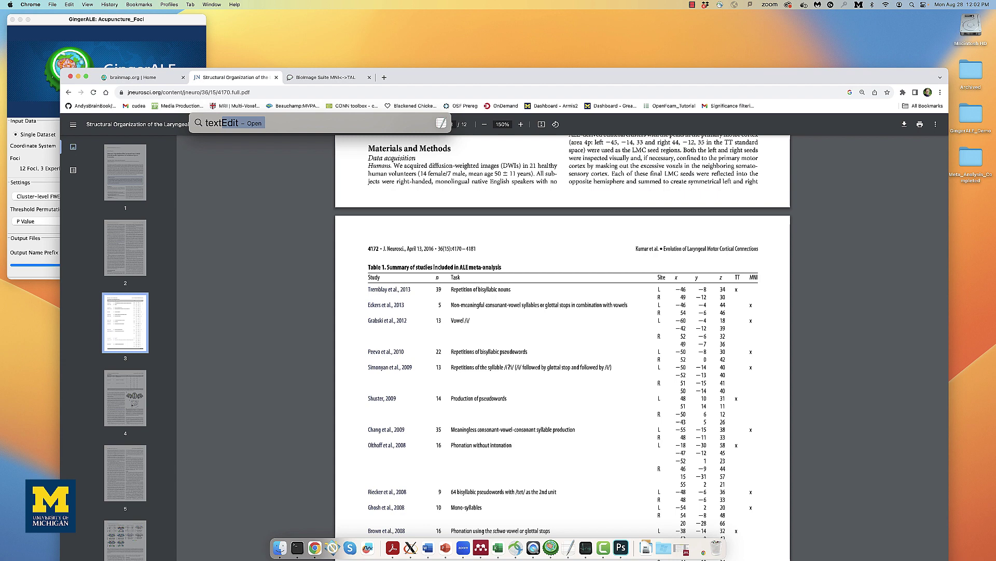
pyautogui.press('Return')
pyautogui.click(93, 5)
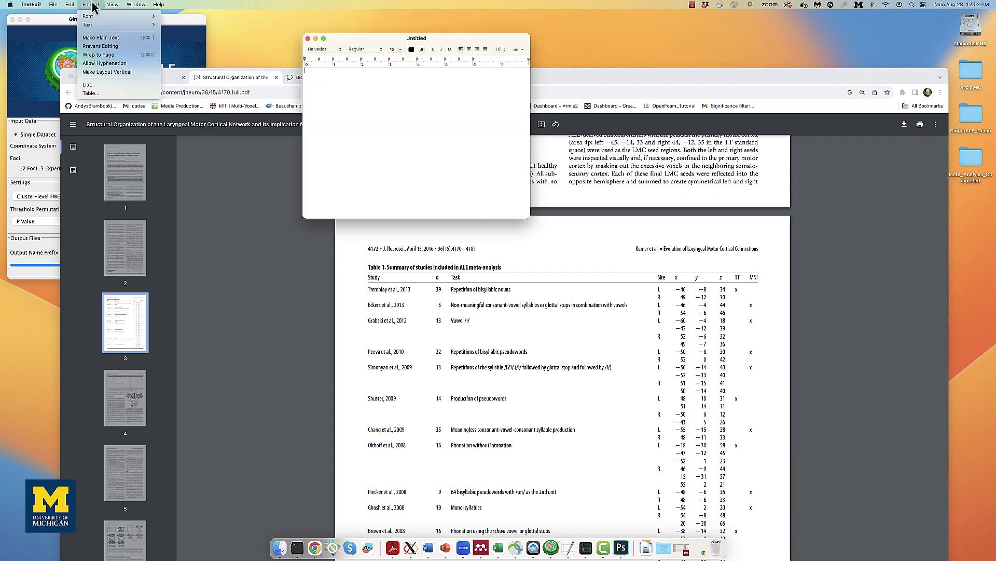
pyautogui.click(109, 42)
# - Write // Reference=MNI, followed by each Table 1 study's citation and task, a // Subjects= line, and its x, y, z coordinates in MNI space
pyautogui.write('//')
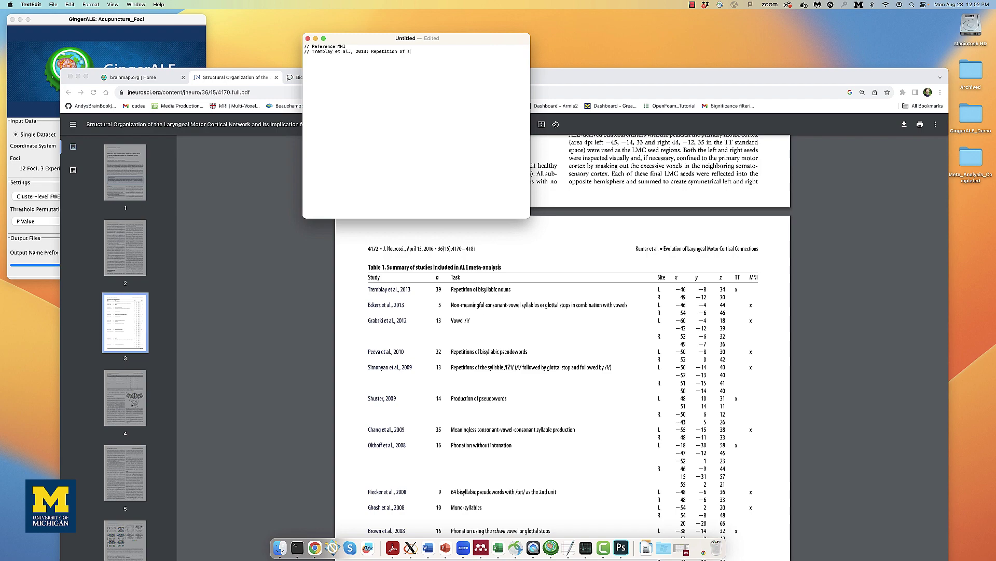
pyautogui.write('ouns')
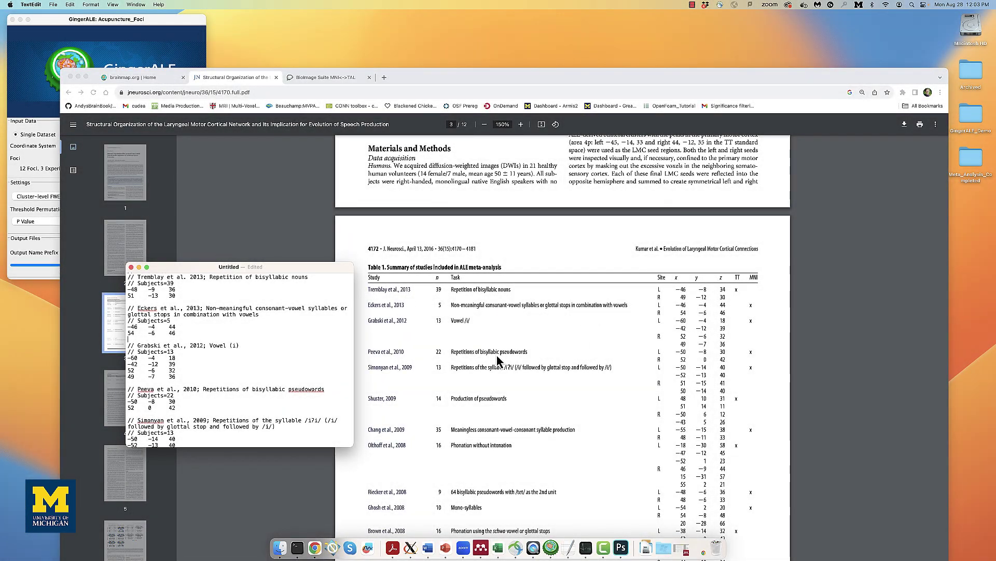
pyautogui.moveTo(311, 267); pyautogui.dragTo(443, 20)
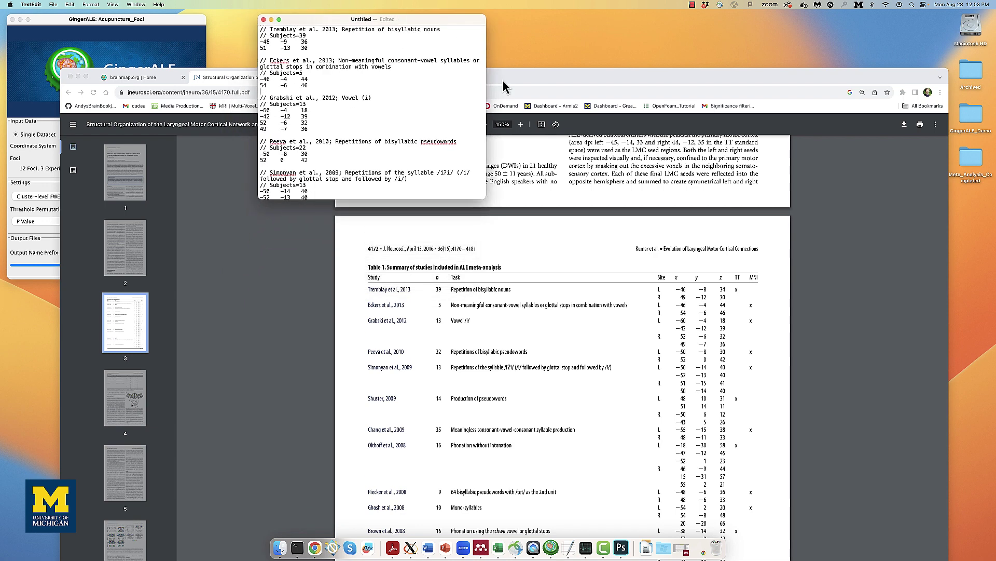
# - Switch to the BioImage Suite MNI<->TAL converter page in Chrome and convert the Talairach coordinates -46, -8, 34 to MNI
pyautogui.click(624, 285)
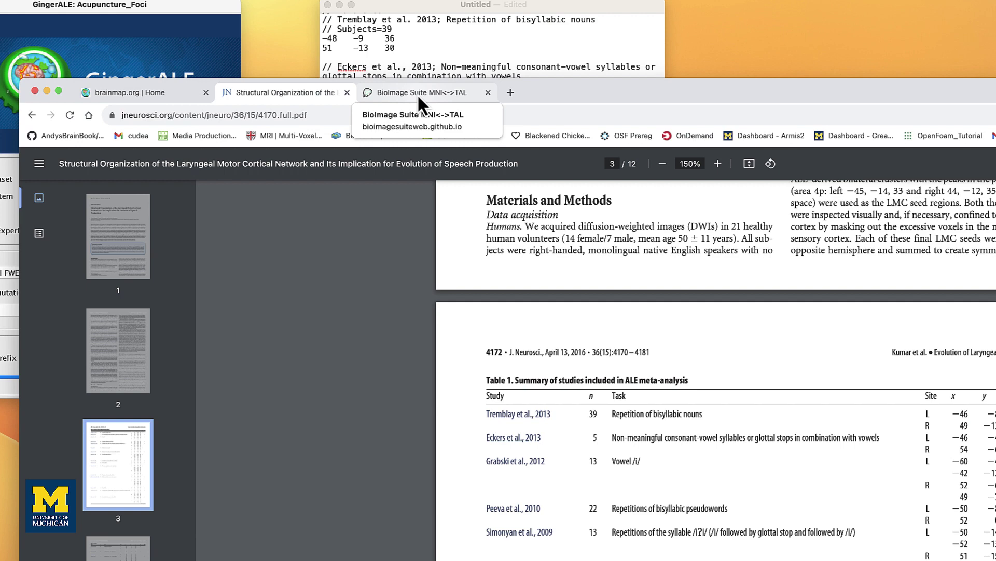
pyautogui.click(419, 97)
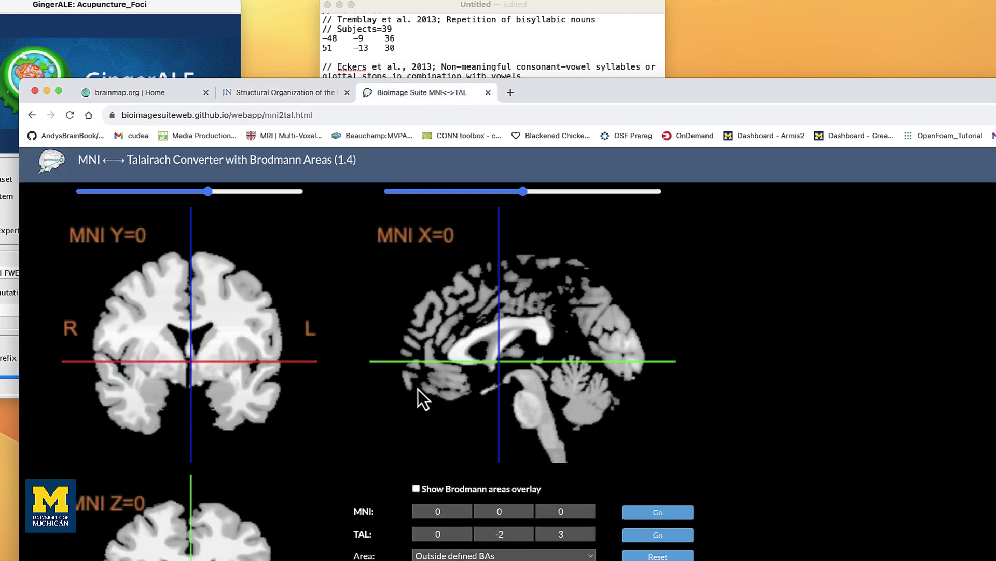
pyautogui.click(449, 533)
pyautogui.press('BackSpace')
pyautogui.press('Tab')
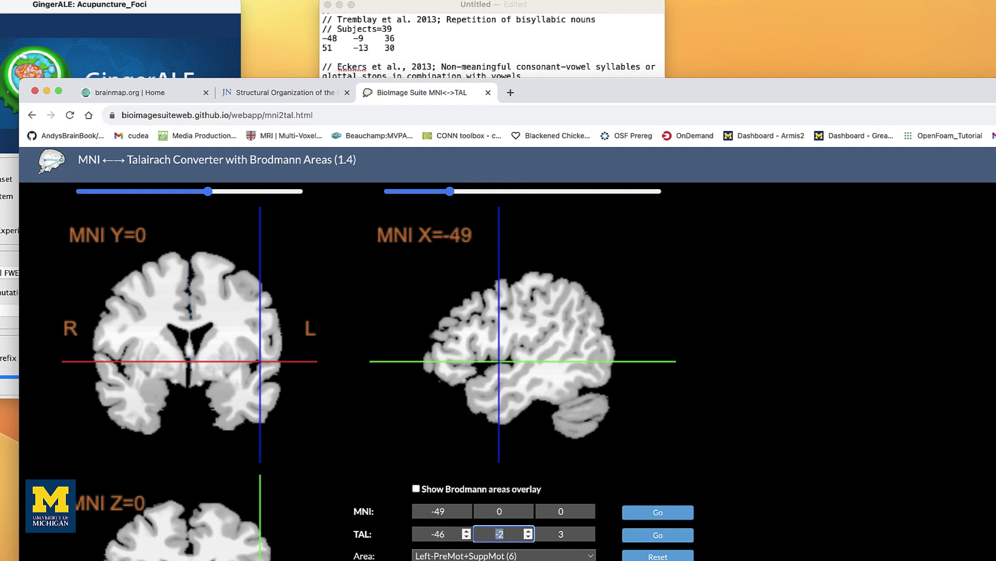
pyautogui.press('Tab')
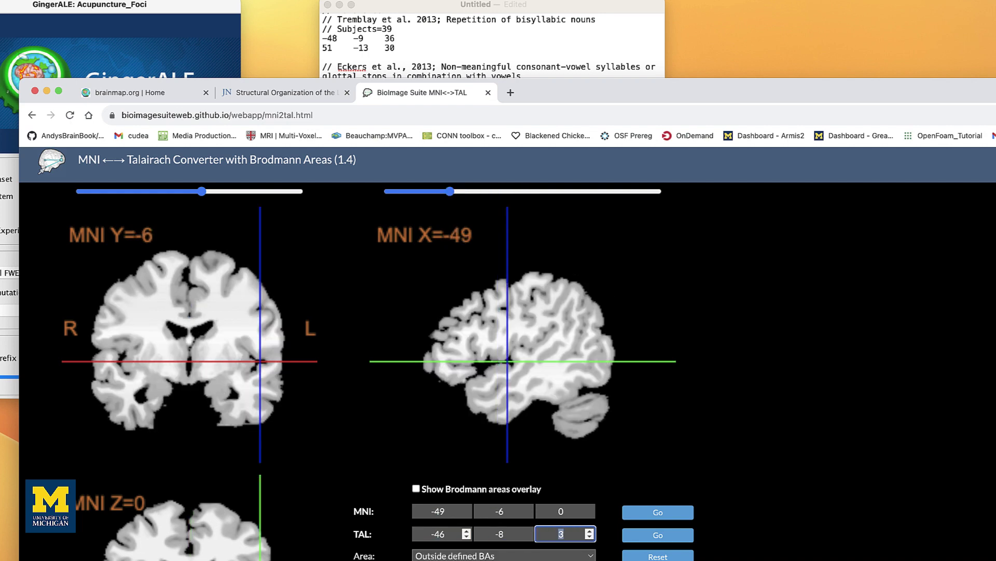
pyautogui.write('34')
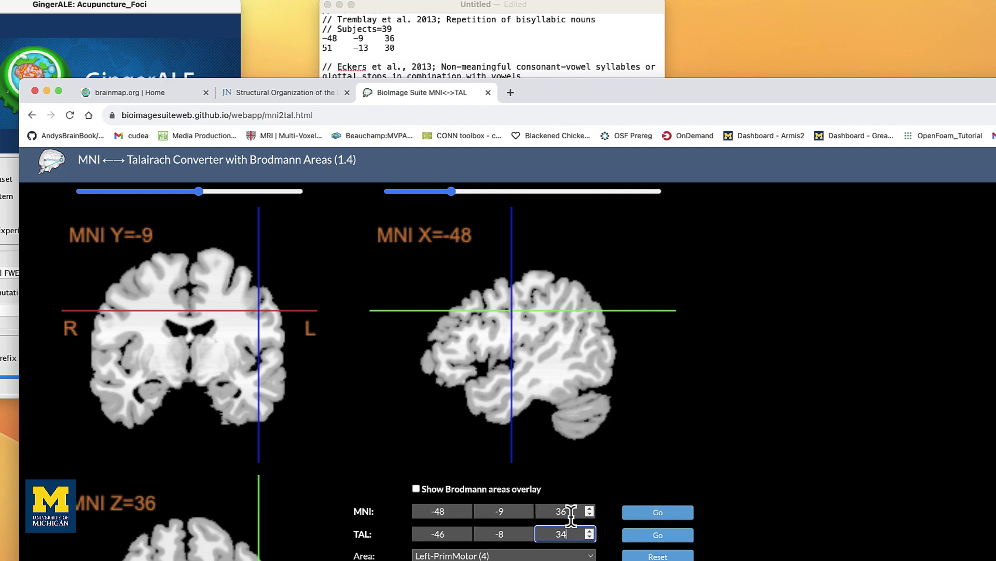
pyautogui.click(406, 42)
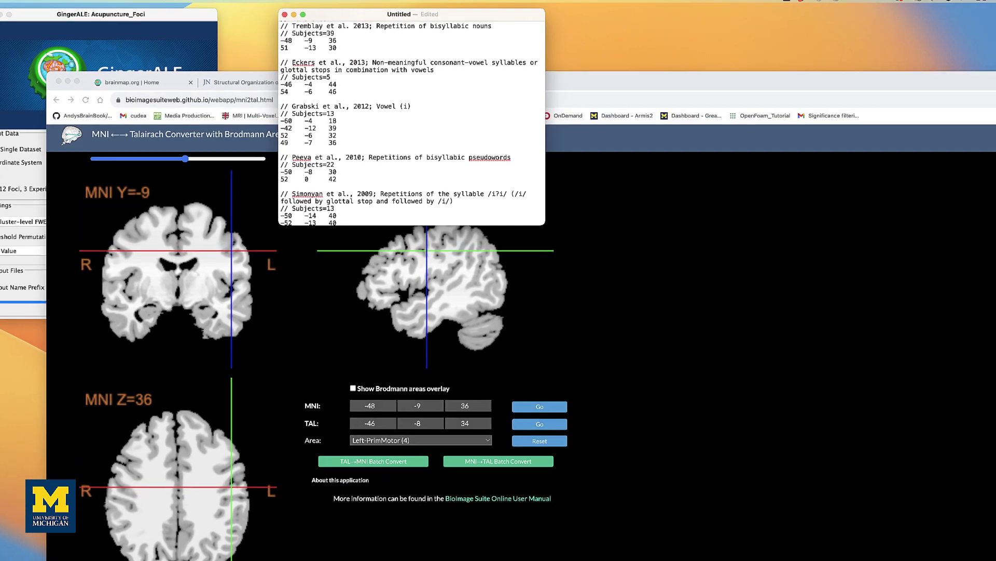
# - Create a new folder on the desktop and name it Kumar_Replication
pyautogui.rightClick(958, 226)
pyautogui.click(953, 233)
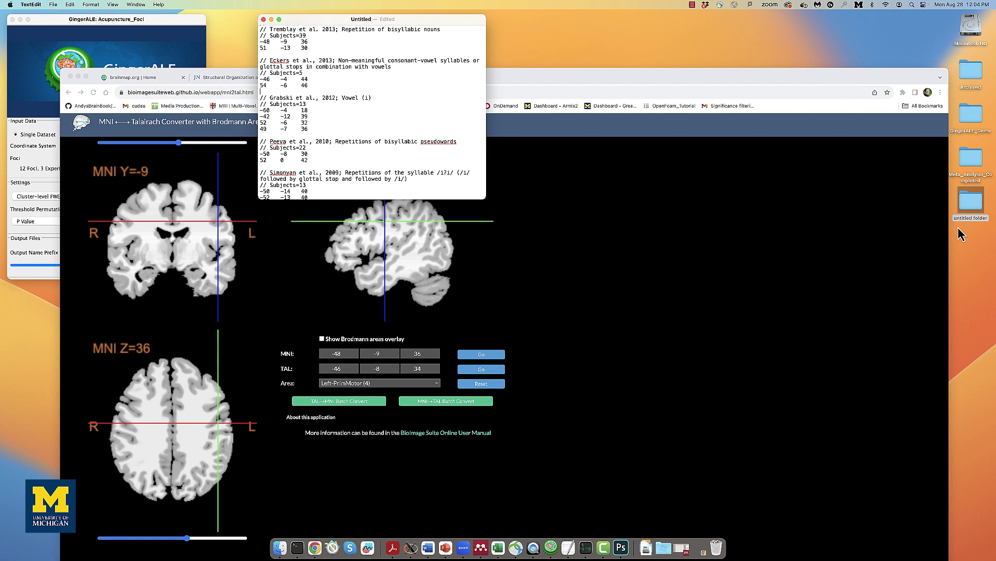
pyautogui.click(969, 220)
pyautogui.press('Return')
pyautogui.write('Ku')
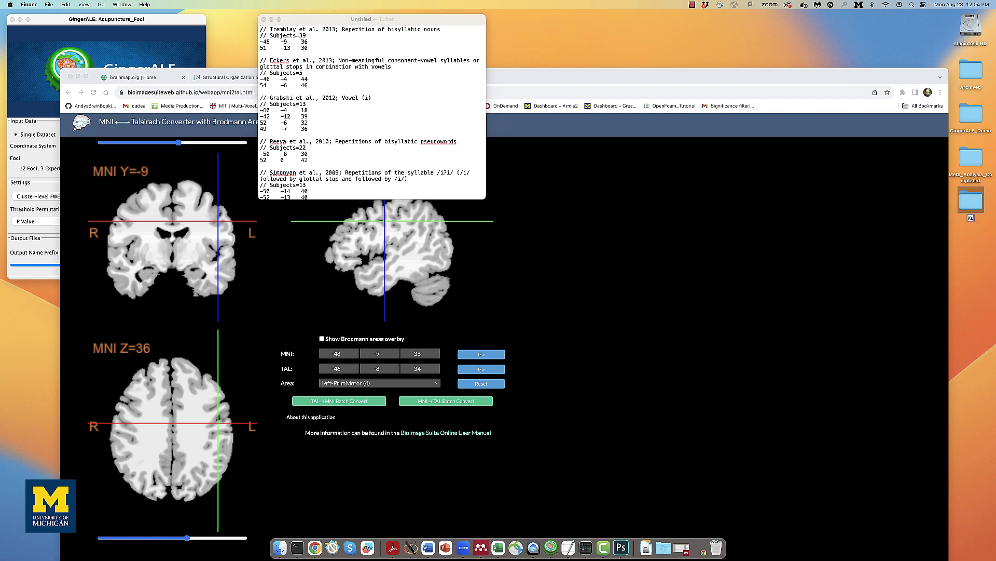
pyautogui.write('mar_Replication')
pyautogui.press('Return')
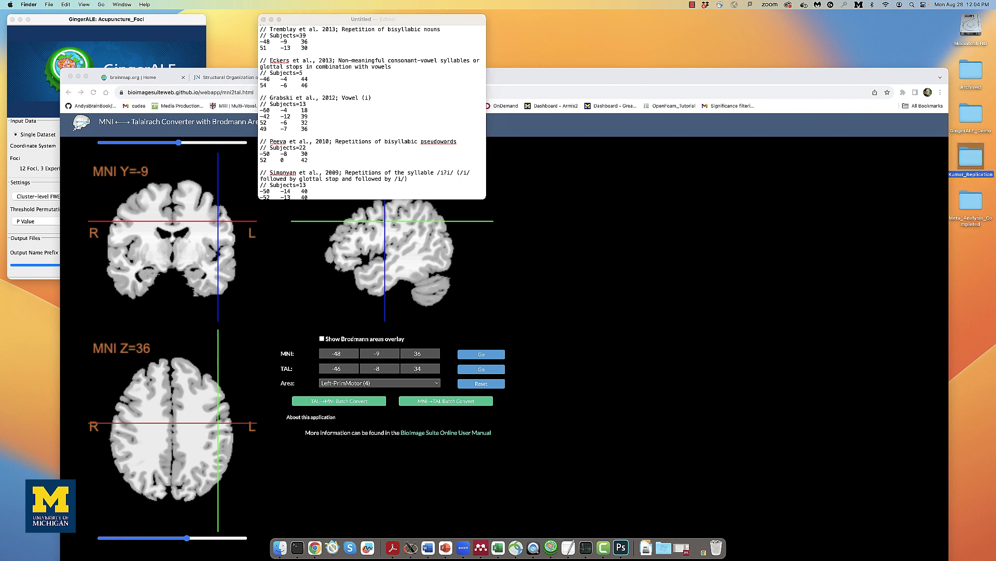
# - Save the TextEdit coordinates document as Speech_Coordinates in the Kumar_Replication folder on the desktop
pyautogui.click(437, 23)
pyautogui.click(54, 5)
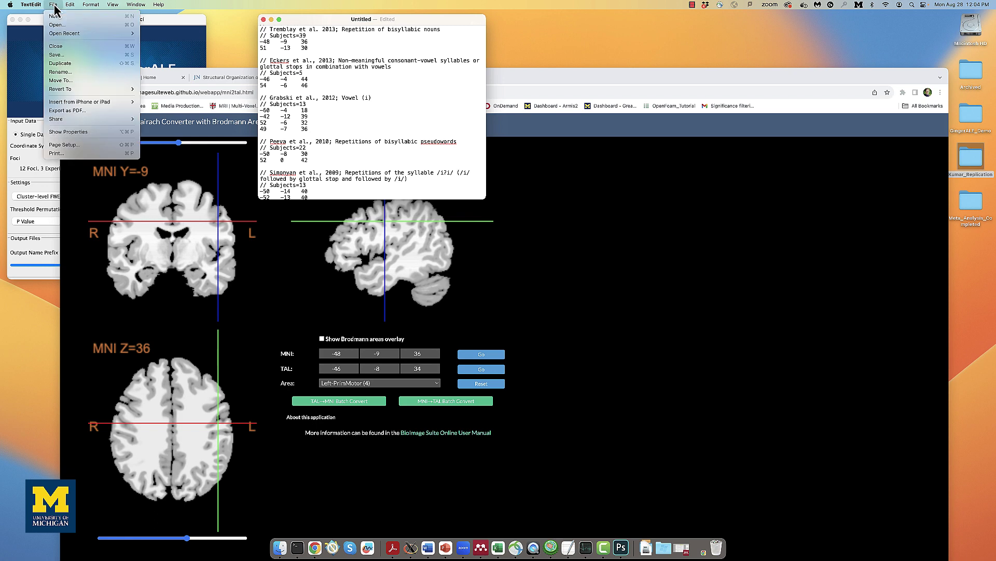
pyautogui.click(70, 55)
pyautogui.click(302, 98)
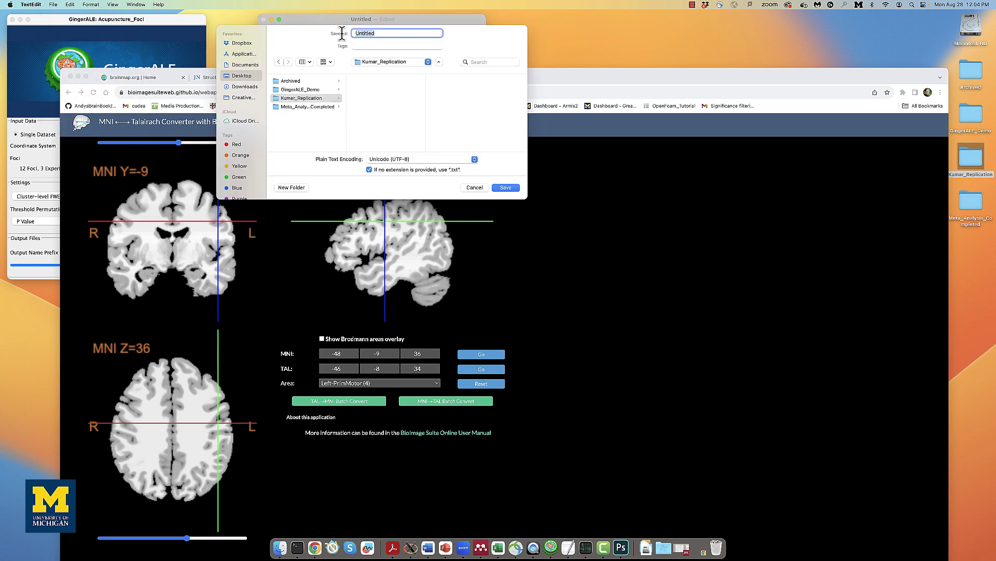
pyautogui.write('Speed')
pyautogui.press('Return')
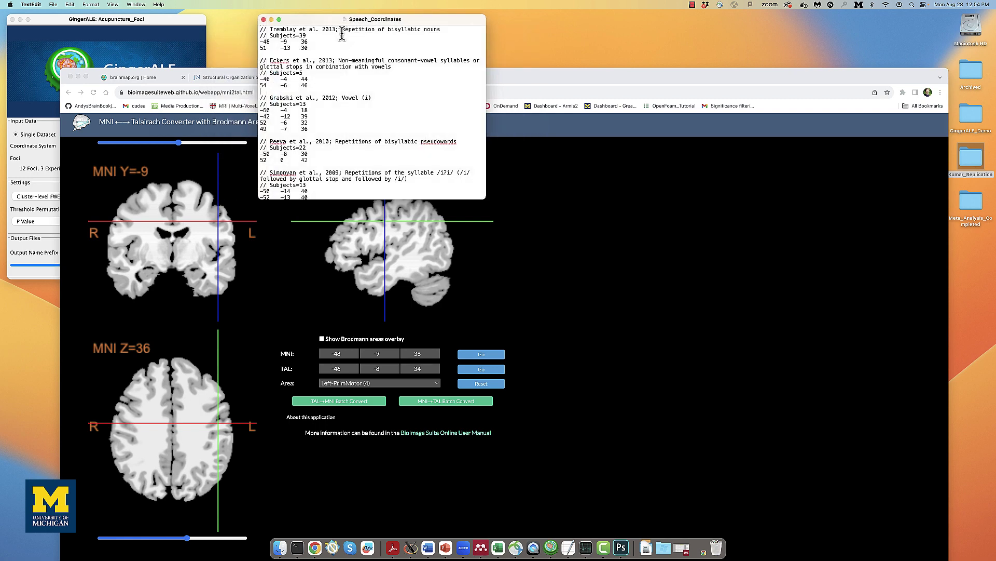
# - In GingerALE's preferences, set the output directory to the desktop's Kumar_Replication folder and the coordinate space to MNI152
pyautogui.click(165, 29)
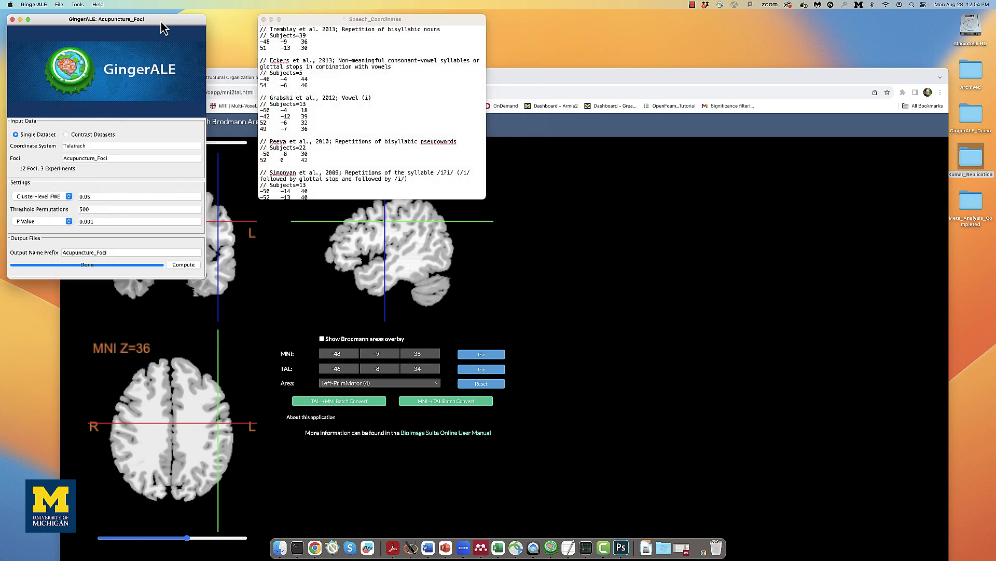
pyautogui.click(41, 5)
pyautogui.click(41, 30)
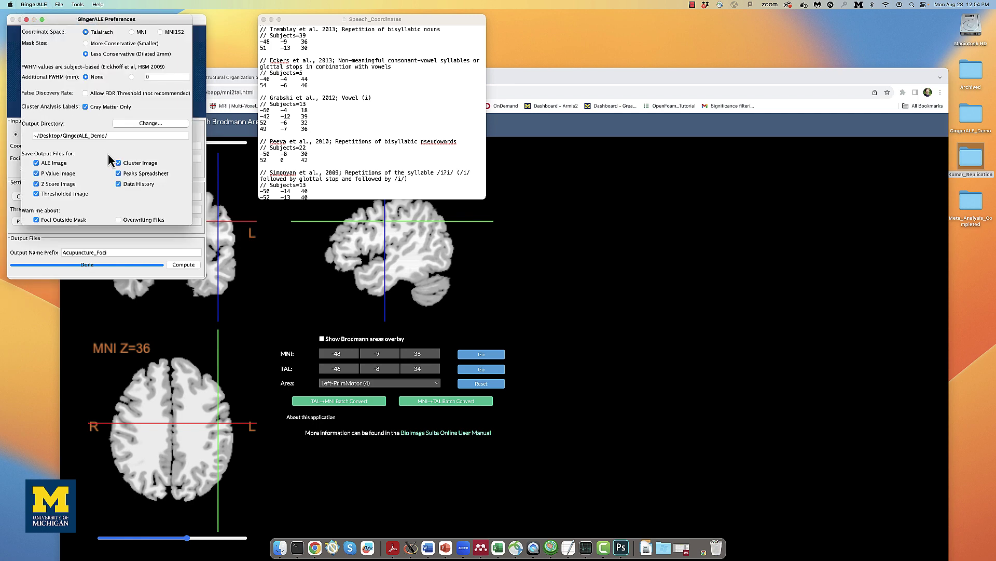
pyautogui.click(131, 123)
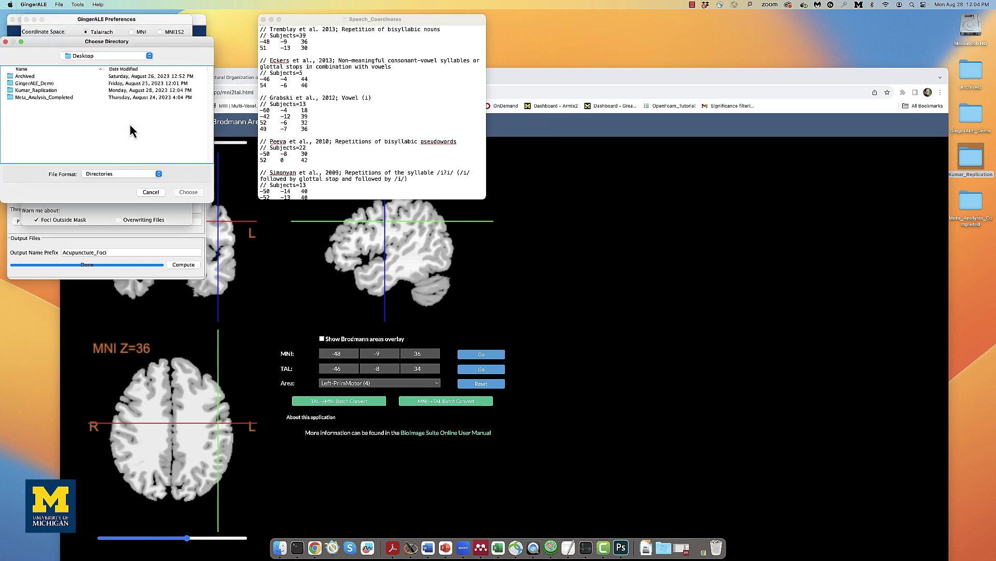
pyautogui.click(52, 91)
pyautogui.click(188, 192)
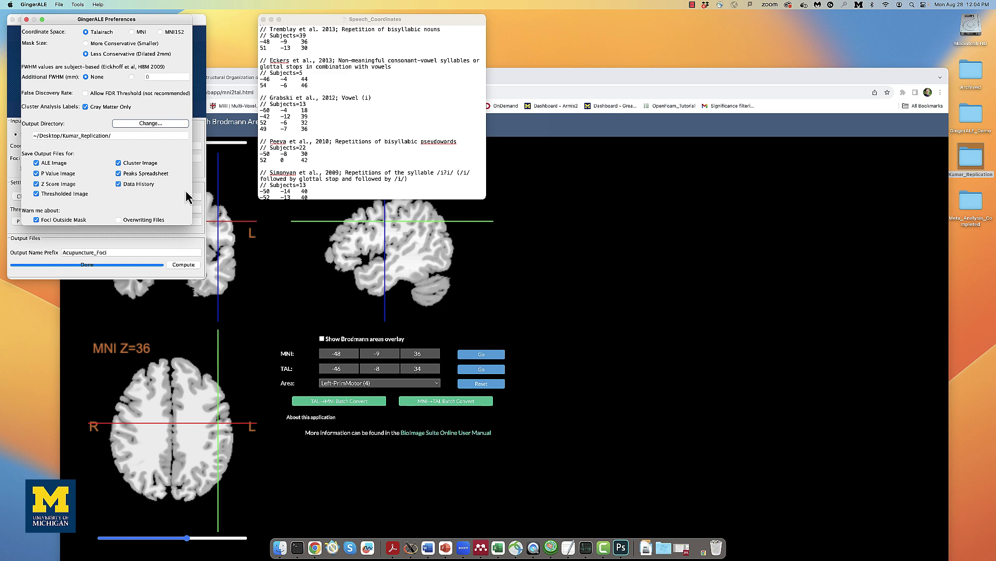
pyautogui.click(160, 32)
pyautogui.click(27, 19)
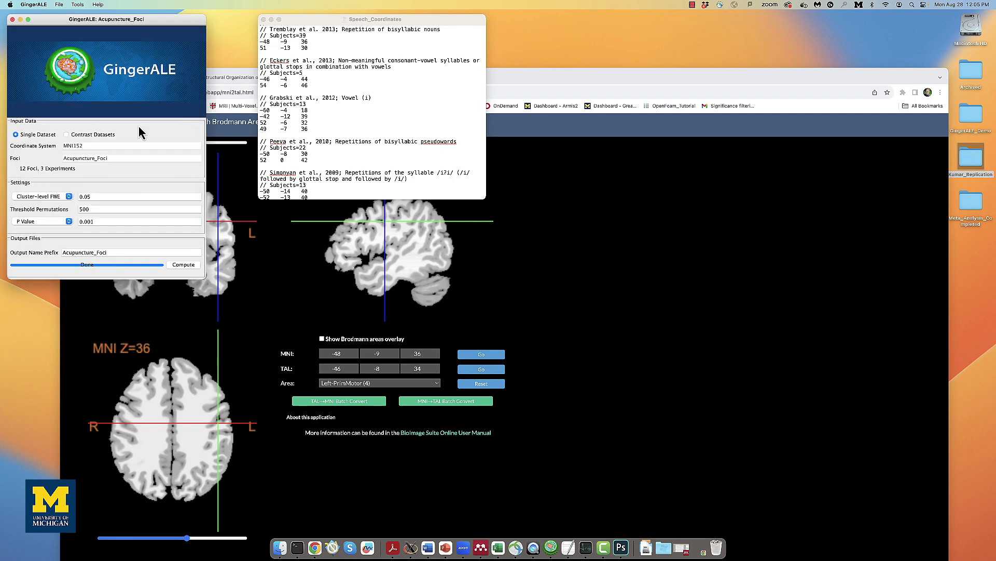
# - Return to the paper in Chrome and read the methods passage on the ALE significance threshold and minimum cluster size
pyautogui.click(550, 149)
pyautogui.click(233, 77)
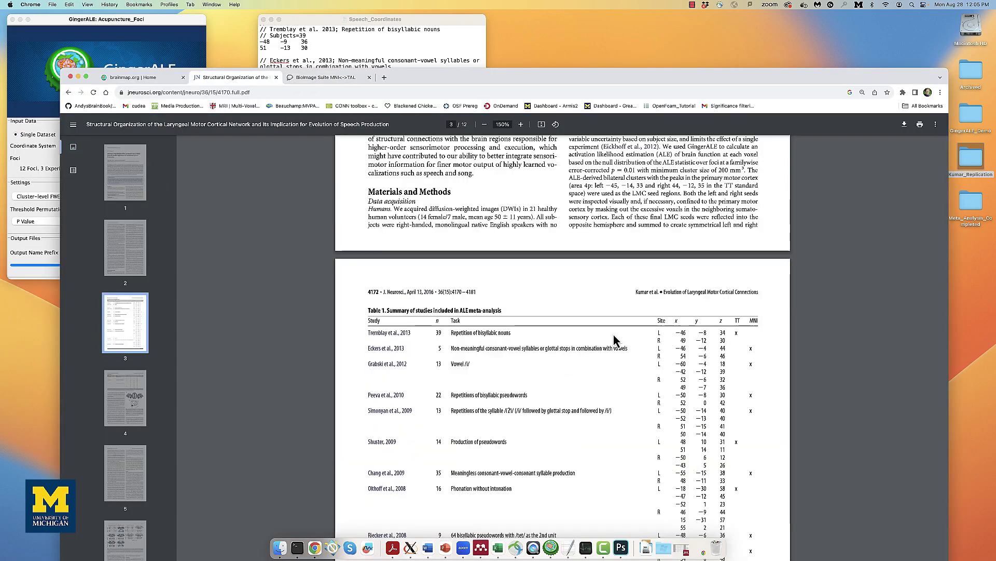
pyautogui.scroll(2, 614, 341)
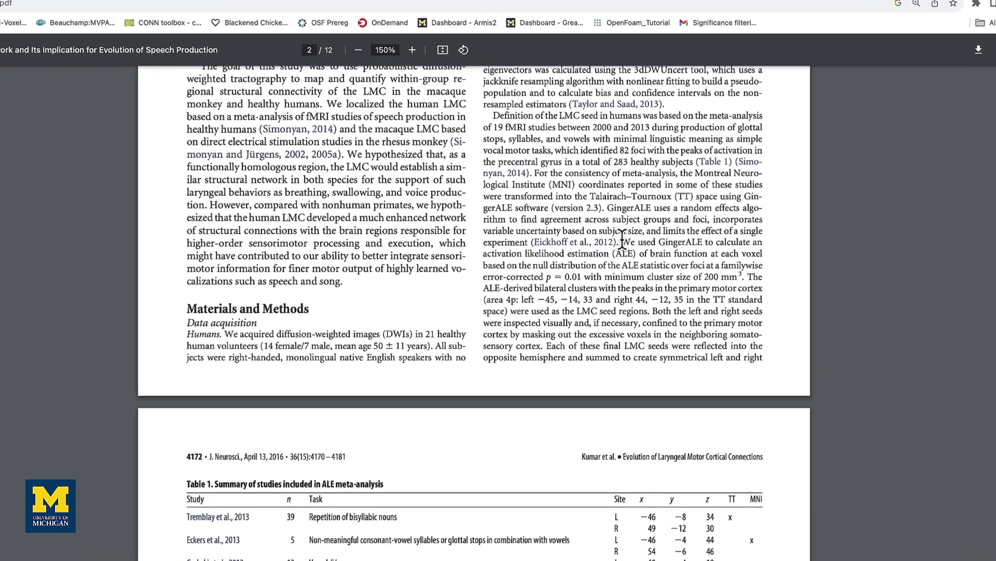
pyautogui.moveTo(621, 242); pyautogui.dragTo(744, 276)
pyautogui.click(792, 302)
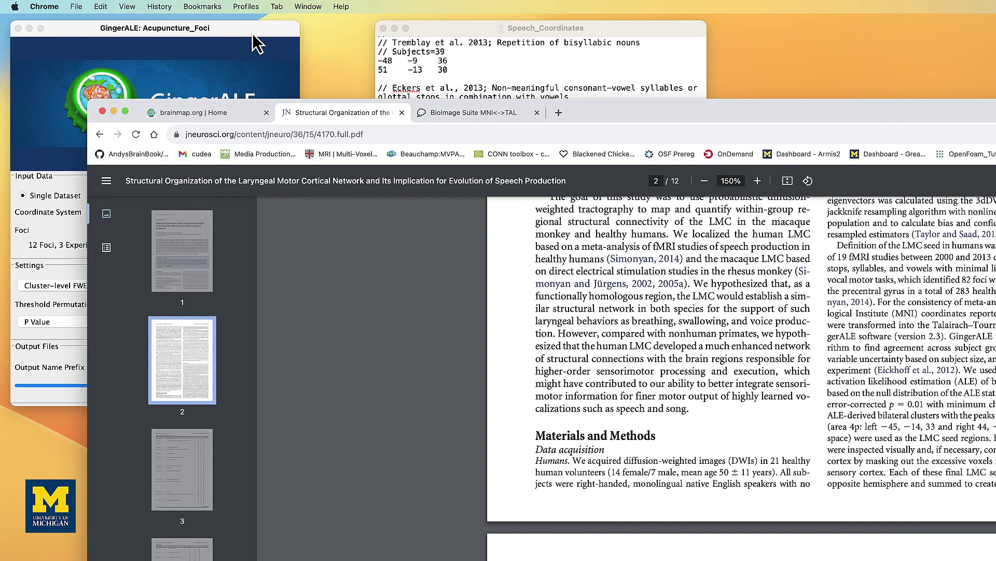
# - Switch to GingerALE and set the thresholding method to Voxel-level FWE with a value of 0.01
pyautogui.click(252, 33)
pyautogui.click(76, 285)
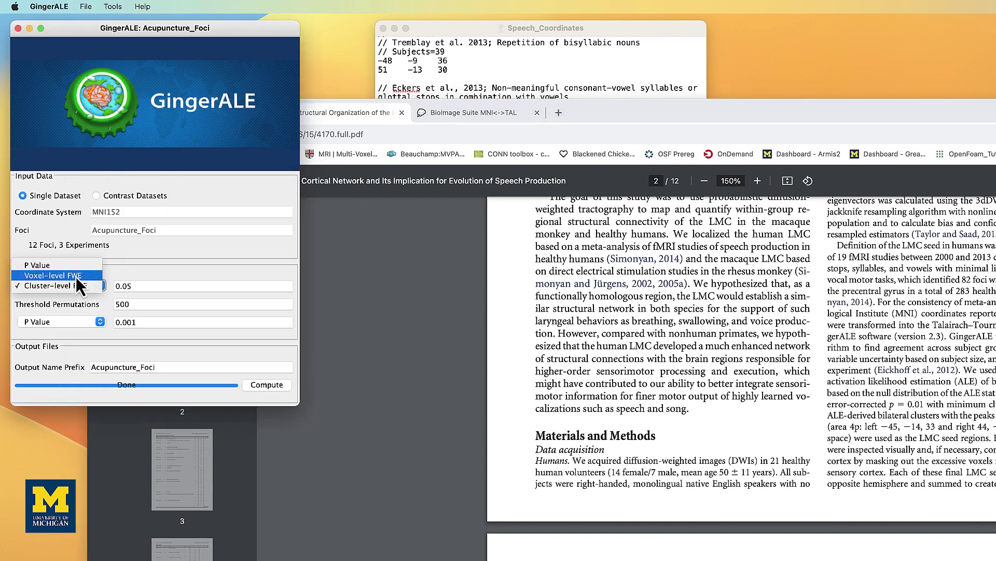
pyautogui.click(75, 276)
pyautogui.click(146, 285)
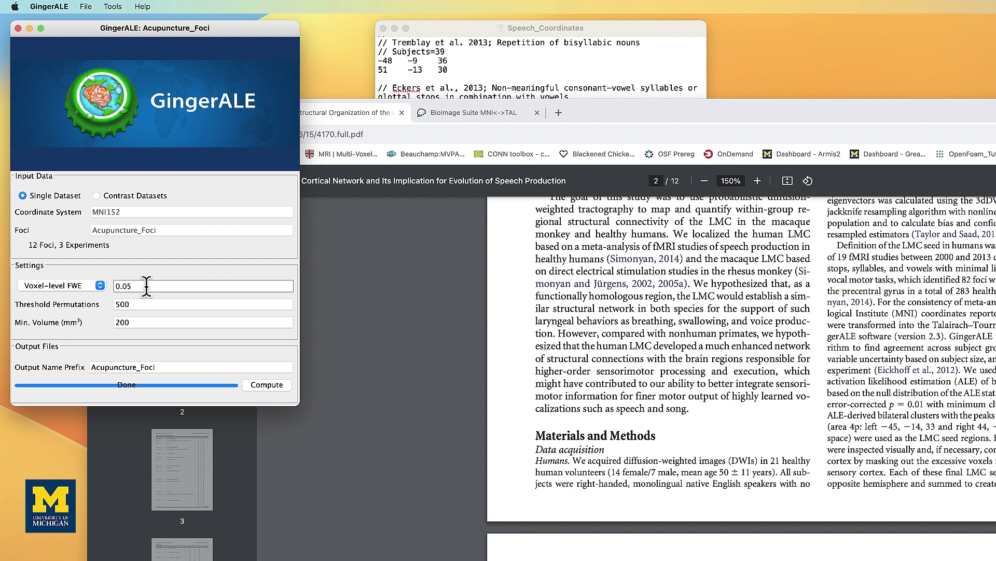
pyautogui.press('BackSpace')
pyautogui.write('1')
pyautogui.doubleClick(135, 319)
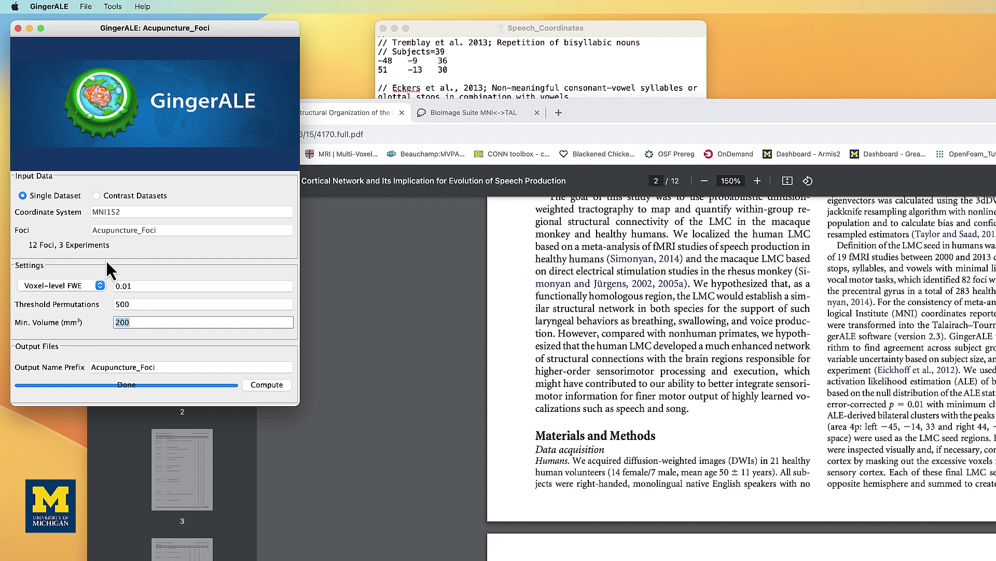
# - Open the Speech_Coordinates foci file from the Kumar_Replication folder and compute the ALE meta-analysis
pyautogui.click(86, 6)
pyautogui.click(92, 26)
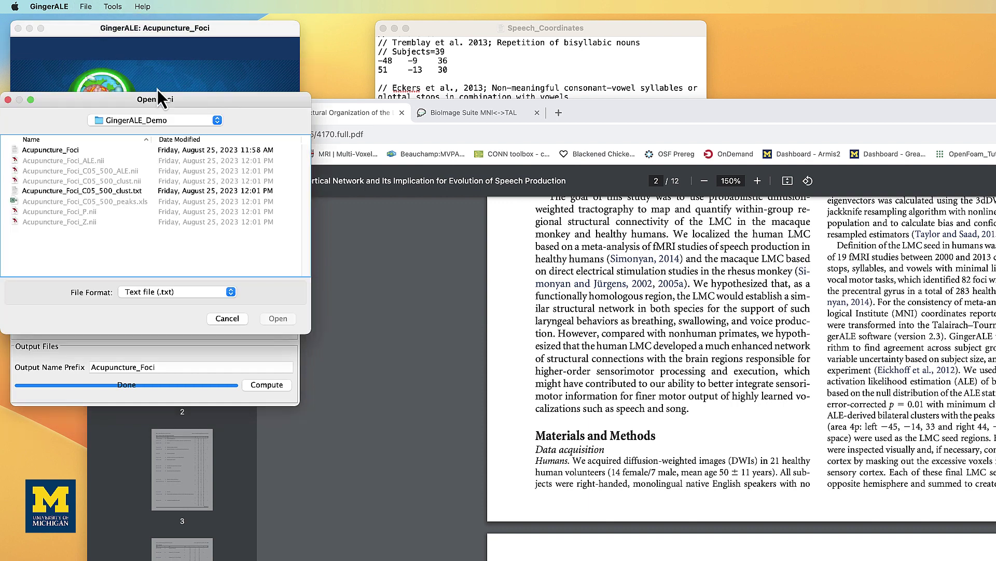
pyautogui.click(157, 120)
pyautogui.click(147, 131)
pyautogui.doubleClick(78, 170)
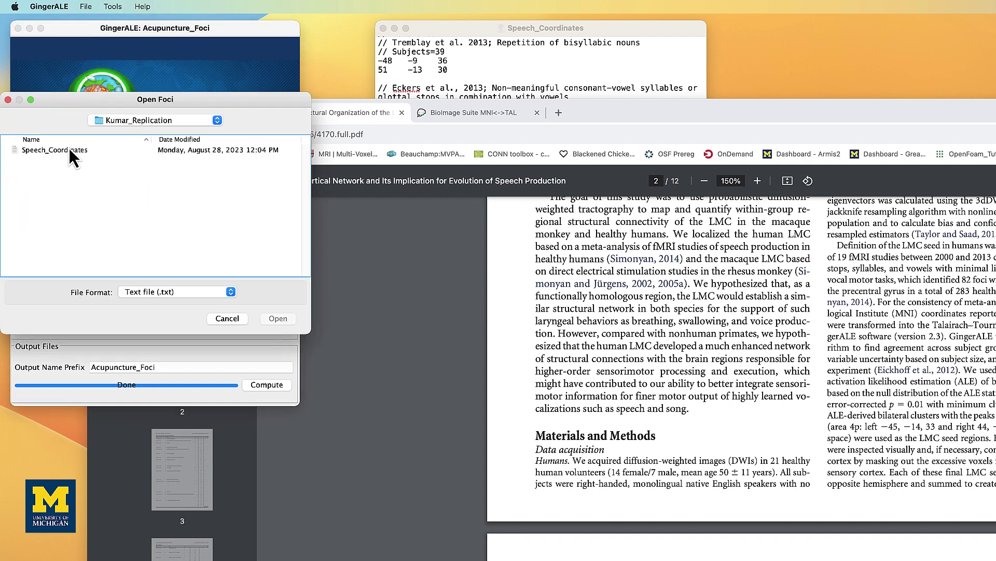
pyautogui.click(67, 150)
pyautogui.click(277, 318)
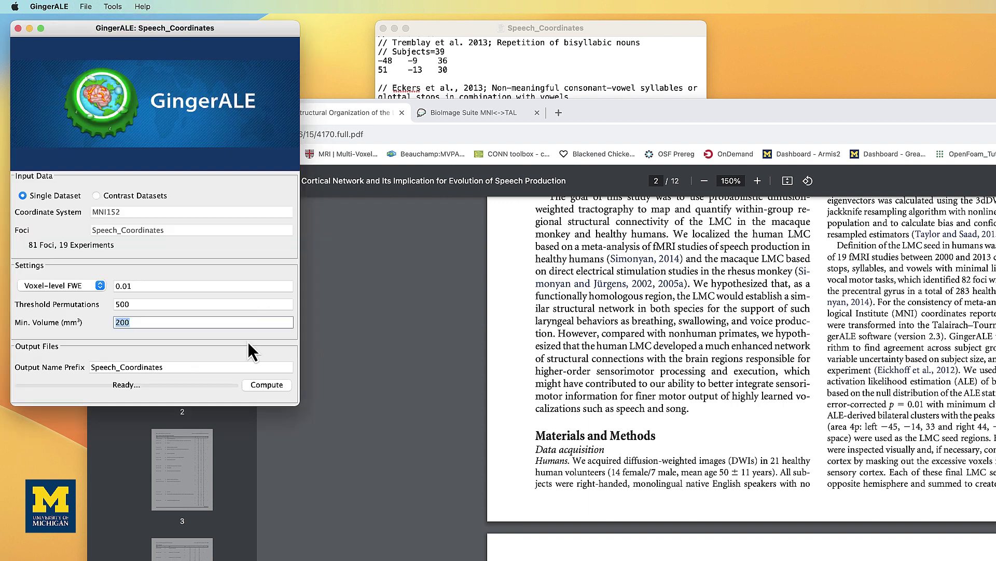
pyautogui.click(271, 385)
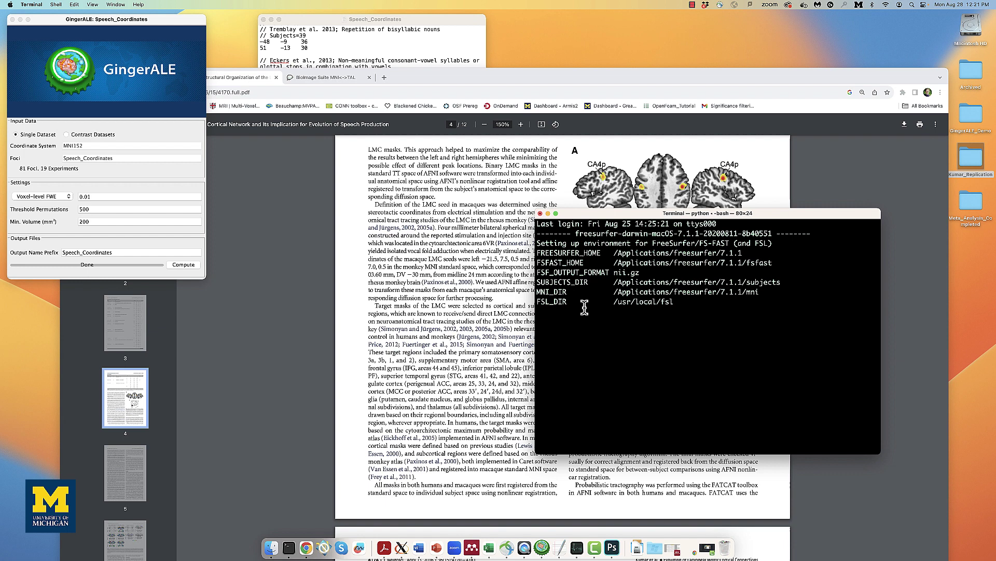
# - In Terminal, change to the Desktop/Kumar_Replication directory, list its files and launch AFNI
pyautogui.write('cd Des')
pyautogui.press('Tab')
pyautogui.write('K')
pyautogui.press('Tab')
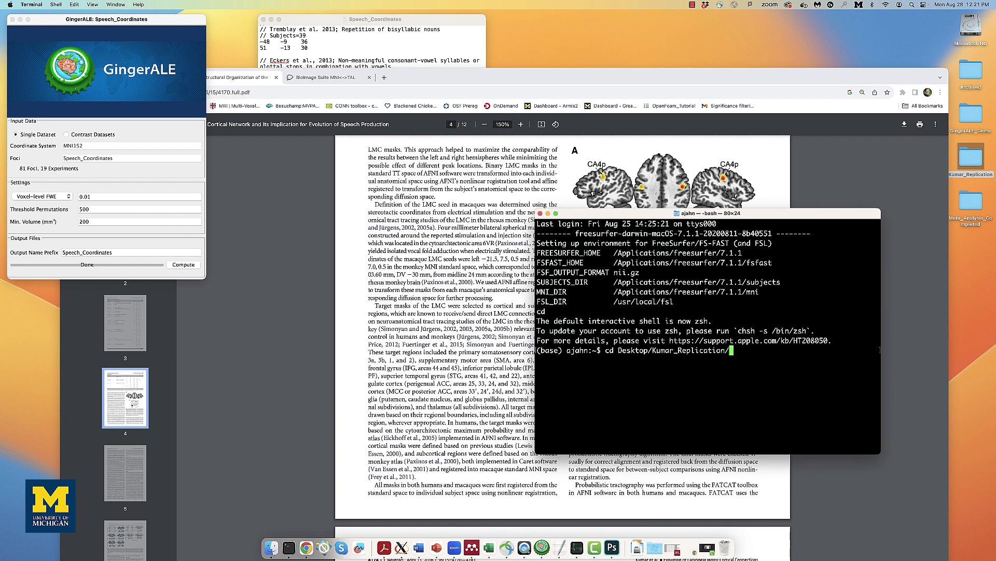
pyautogui.press('Return')
pyautogui.write('ls')
pyautogui.press('Return')
pyautogui.write('afni')
pyautogui.press('Return')
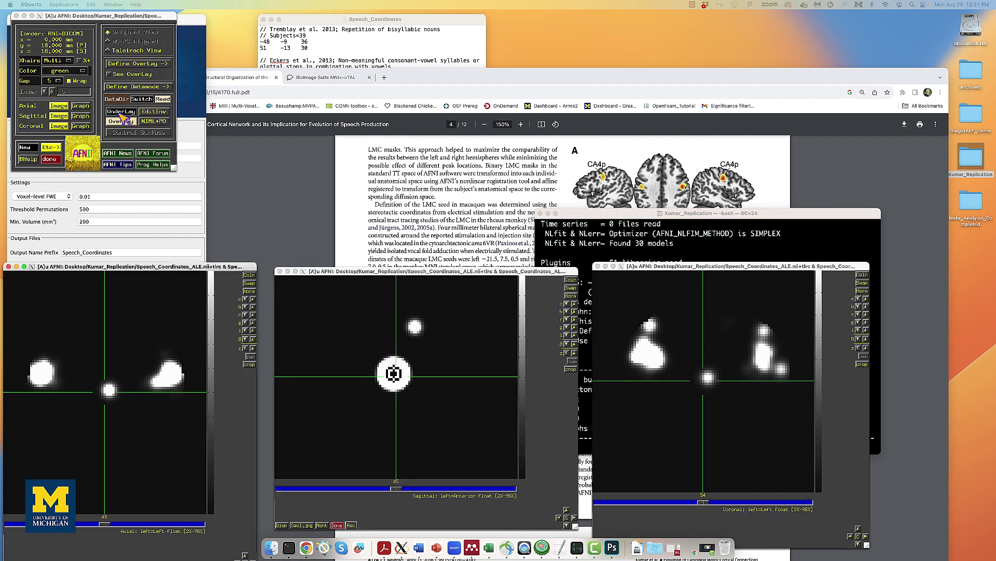
# - Set the AFNI underlay to MNI152_2009_template.nii.gz and the overlay to Speech_Coordinates_FWE01_500_ALE.nii
pyautogui.click(121, 112)
pyautogui.click(167, 184)
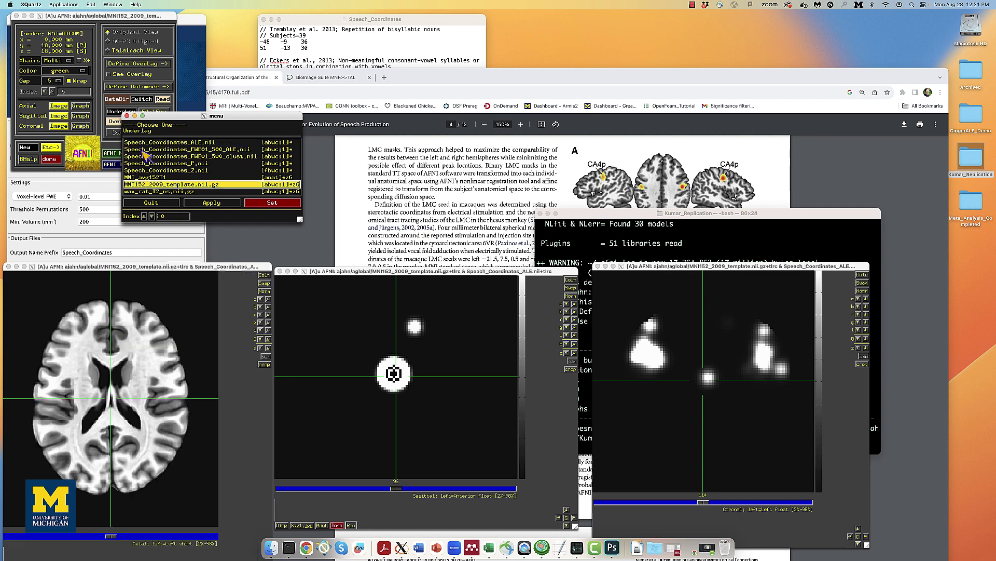
pyautogui.click(127, 116)
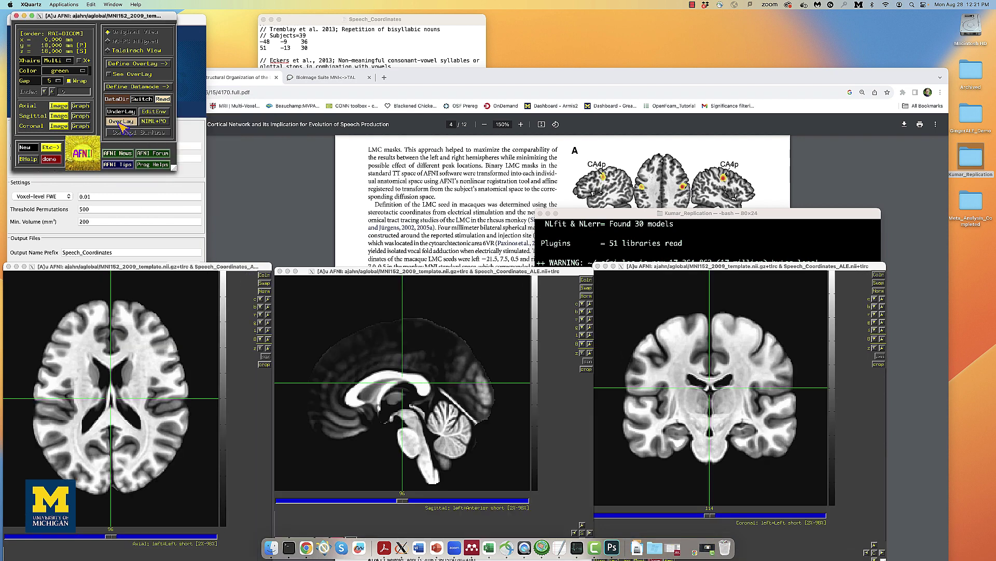
pyautogui.click(138, 63)
pyautogui.click(115, 121)
pyautogui.click(223, 159)
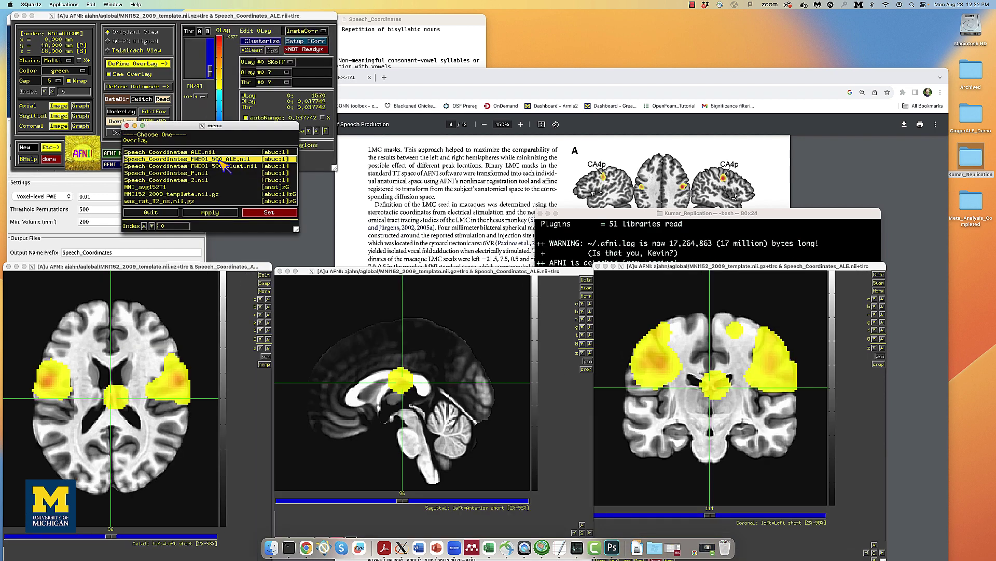
# - Examine the thresholded clusters in both hemispheres and compare them with the paper's brain figure
pyautogui.click(49, 381)
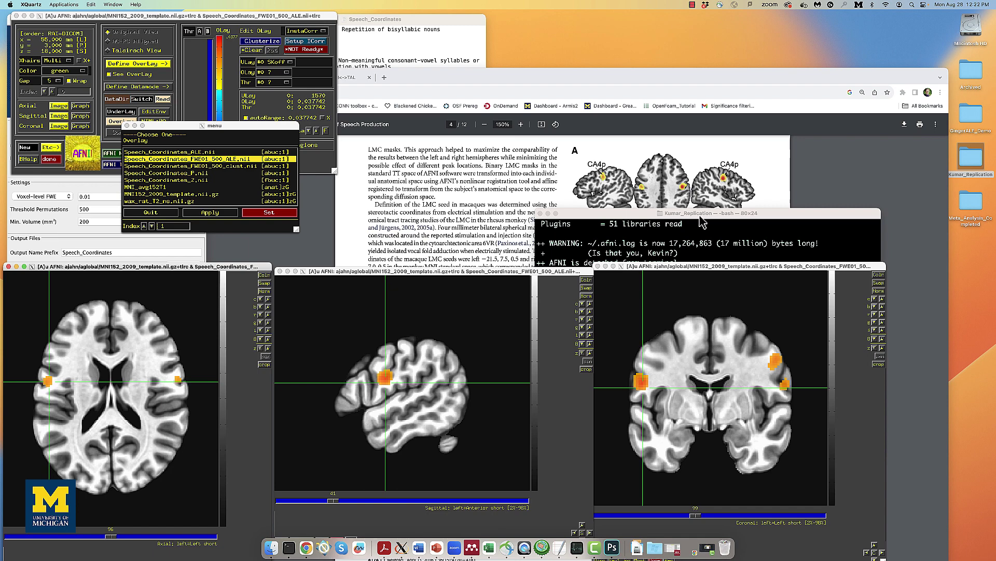
pyautogui.click(699, 260)
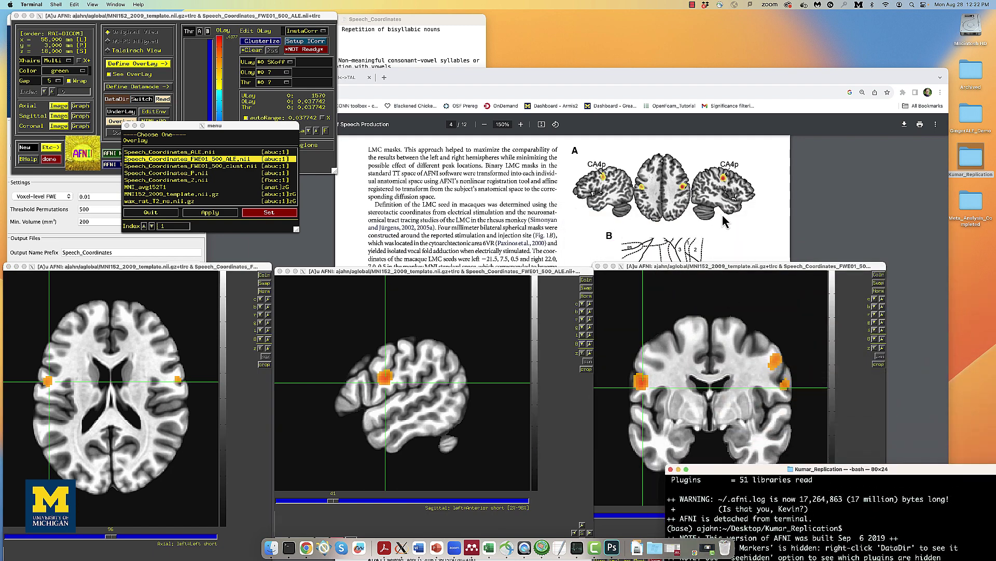
pyautogui.click(178, 379)
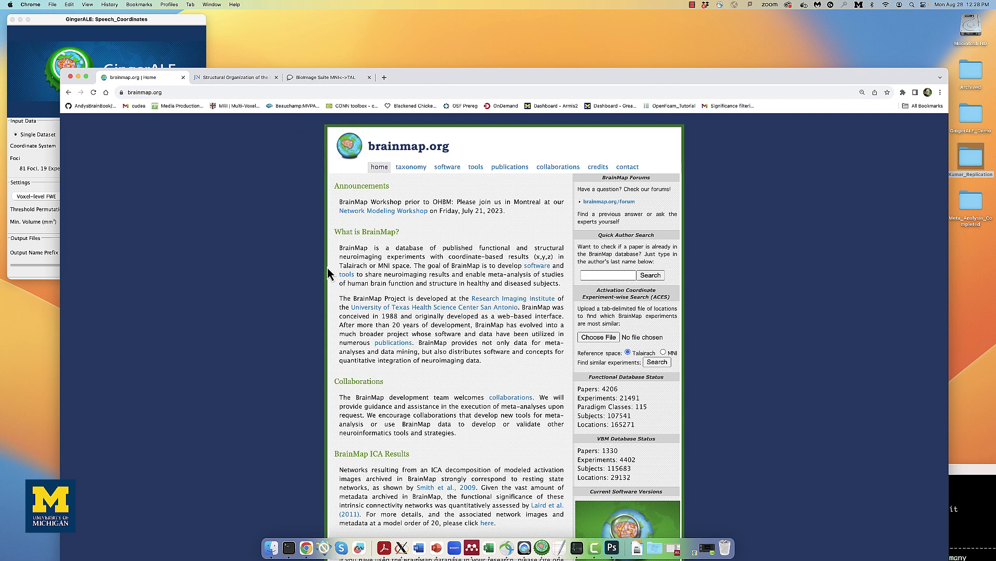
# - On brainmap.org in Chrome, find the Sleuth page, download the Mac version and open Sleuth.dmg
pyautogui.scroll(-5, 329, 272)
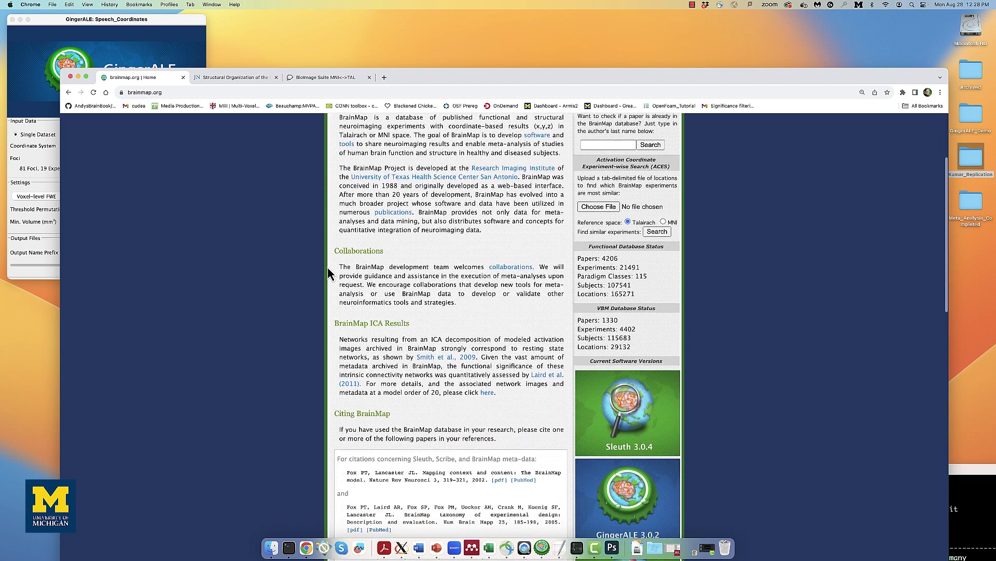
pyautogui.scroll(-3, 328, 271)
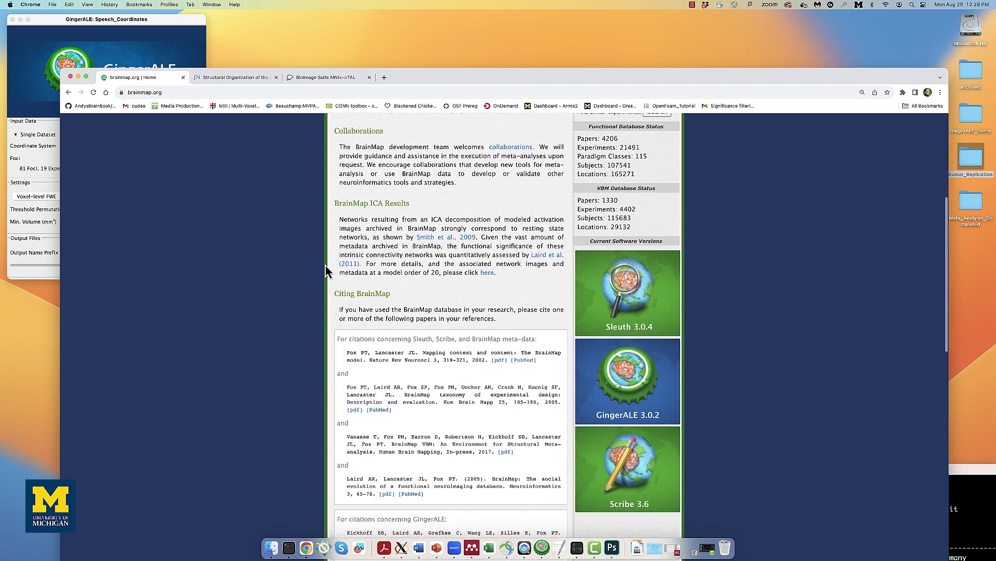
pyautogui.click(627, 285)
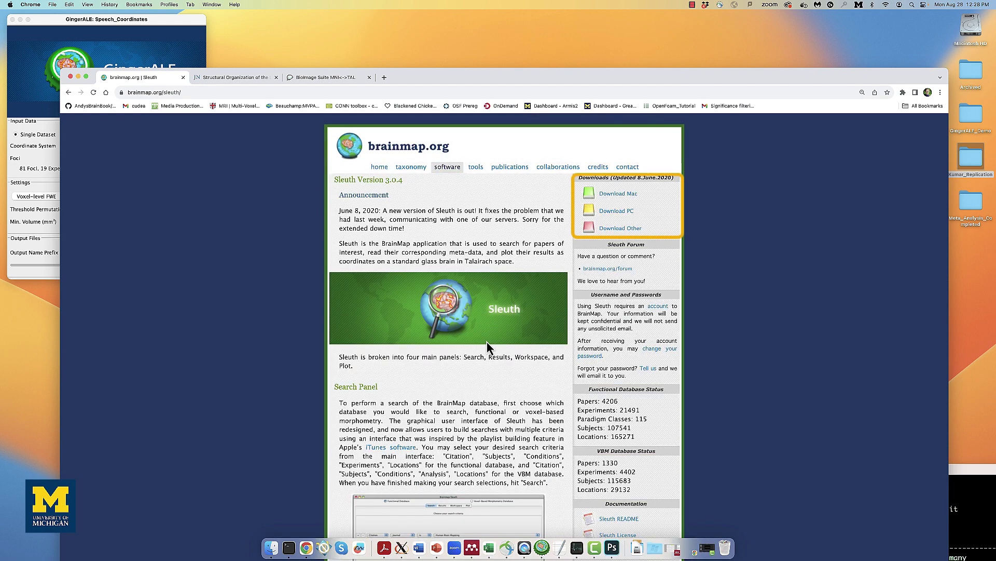
pyautogui.click(625, 195)
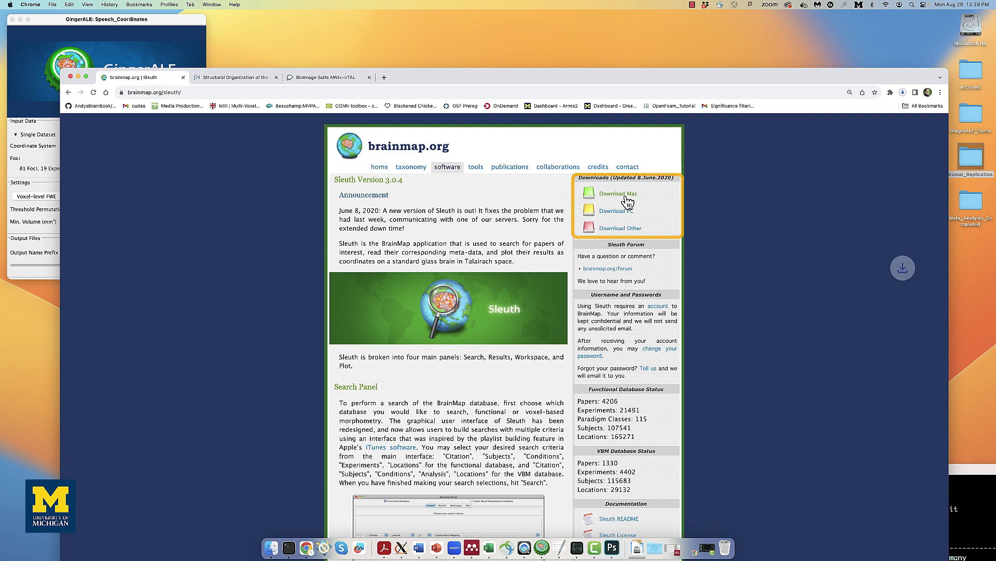
pyautogui.click(903, 92)
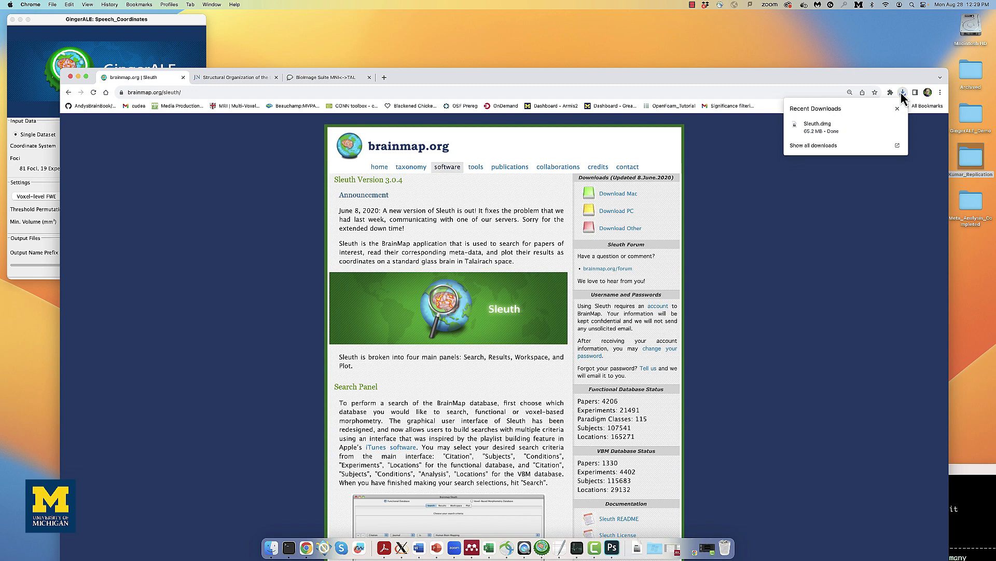
pyautogui.click(833, 126)
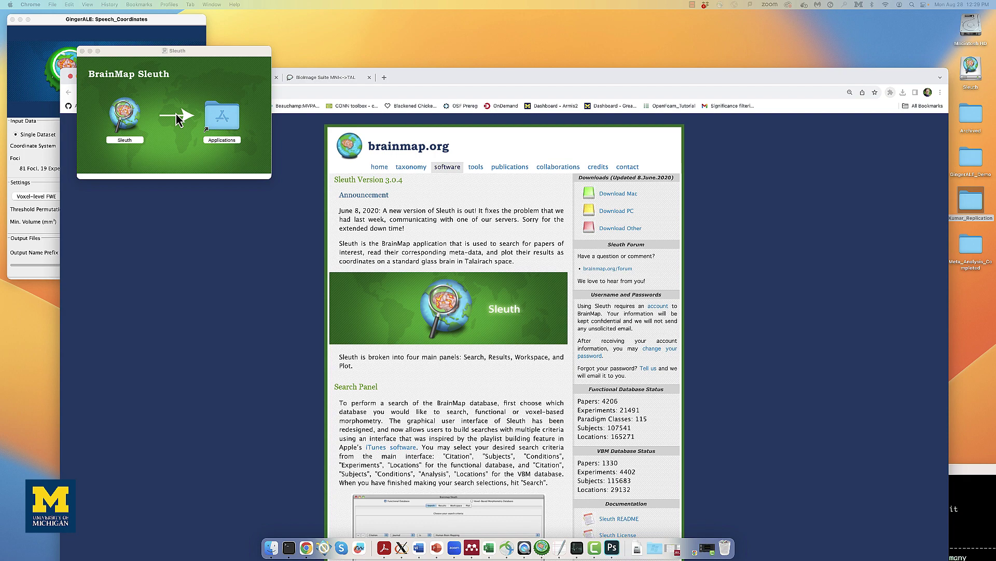
# - Try to copy Sleuth into the Applications folder, stop instead of replacing the existing item, and close the disk image window
pyautogui.moveTo(128, 125); pyautogui.dragTo(222, 117)
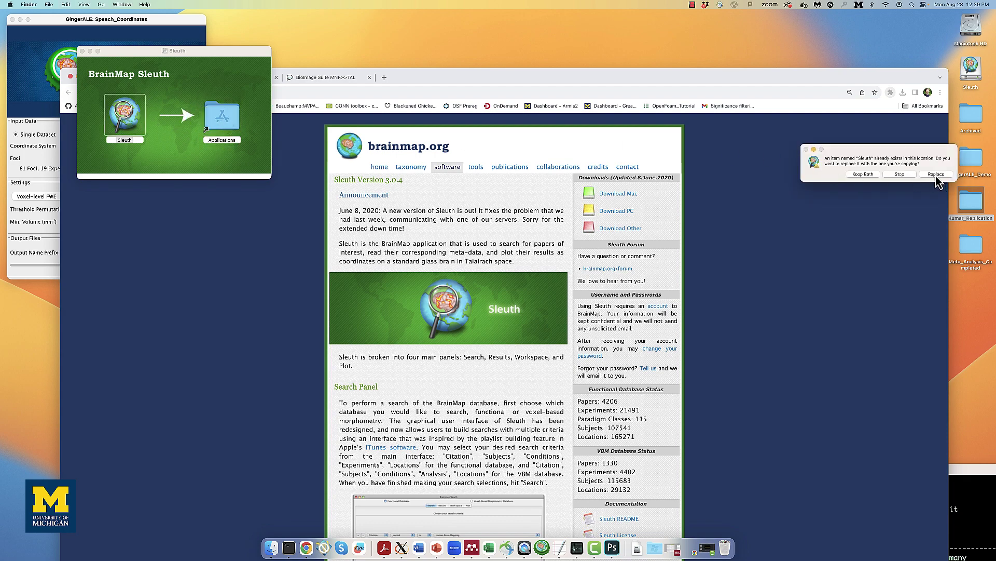
pyautogui.click(904, 175)
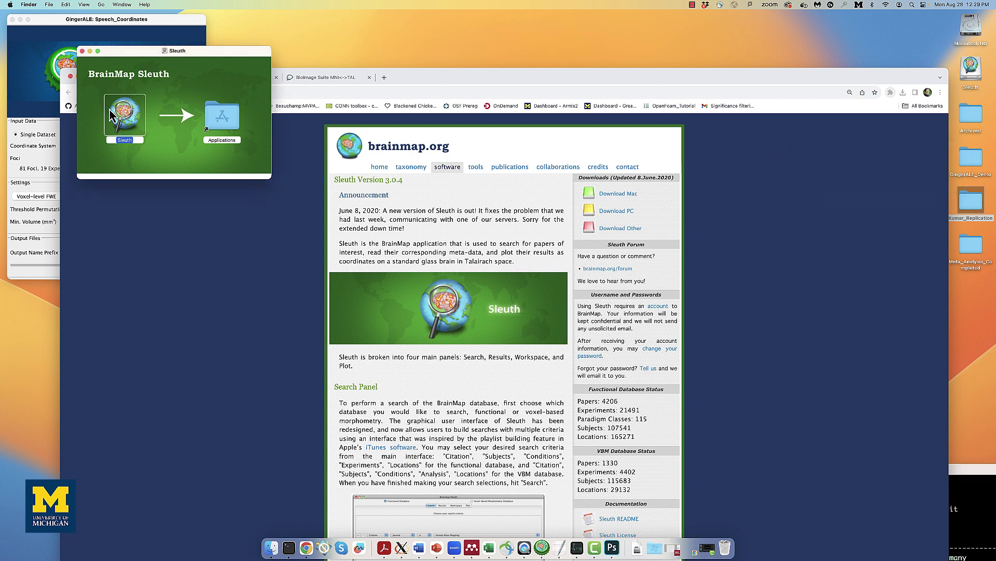
pyautogui.click(82, 51)
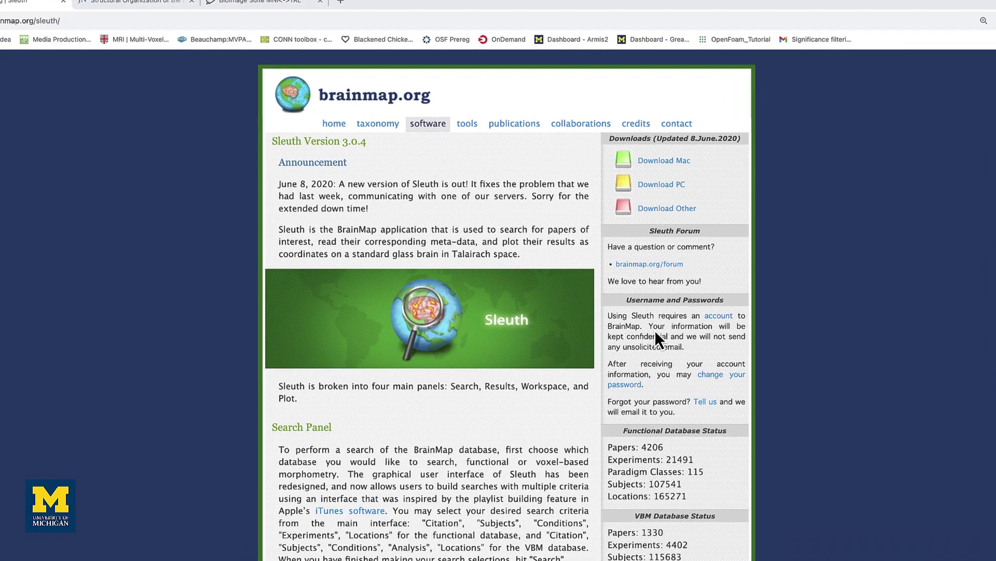
# - Open the BrainMap account application form and fill in the first name, last name, e-mail, institution and city
pyautogui.click(718, 316)
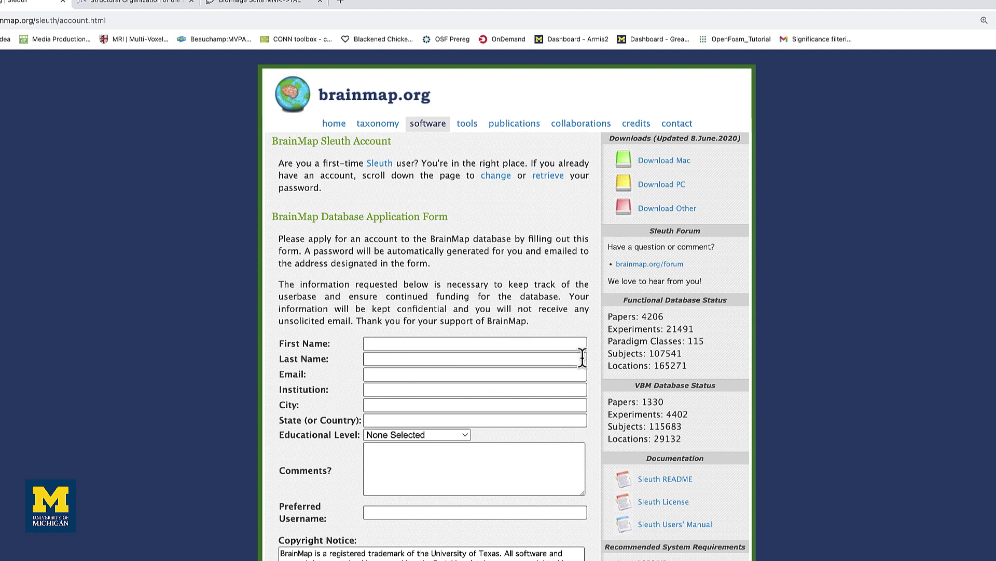
pyautogui.scroll(-2, 582, 356)
pyautogui.write('unreadable')
pyautogui.press('Tab')
pyautogui.write('unreadable')
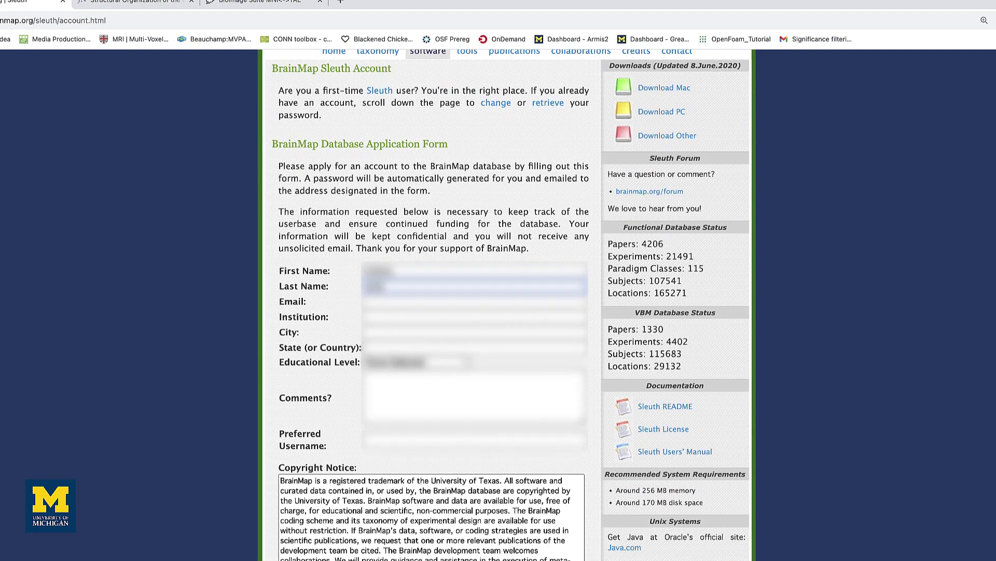
pyautogui.press('Tab')
pyautogui.write('unreadable')
pyautogui.press('Tab')
pyautogui.write('University of Michigan')
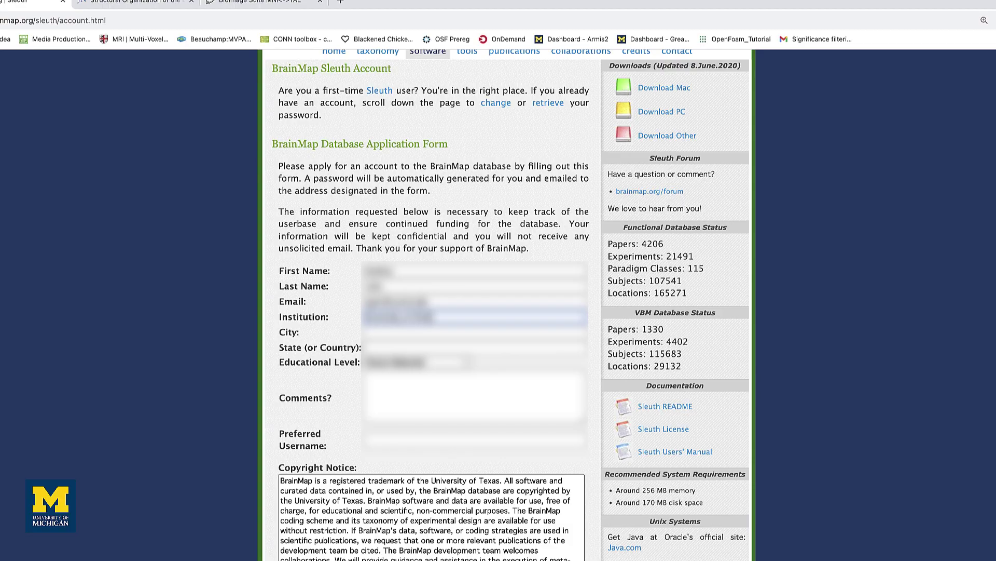
pyautogui.press('Tab')
pyautogui.write('Ann')
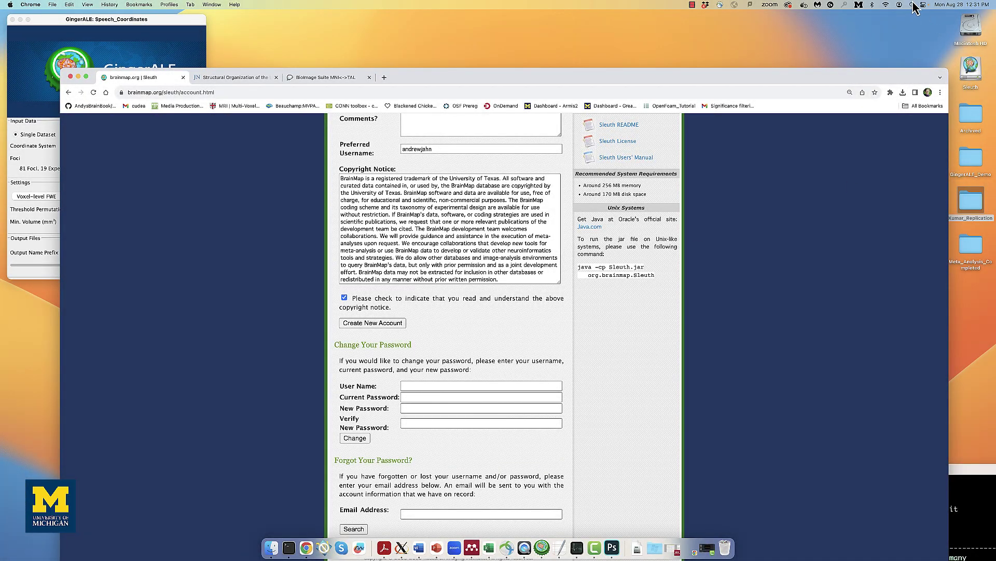
# - Launch the Sleuth application
pyautogui.press('super+space')
pyautogui.write('sleu')
pyautogui.press('Return')
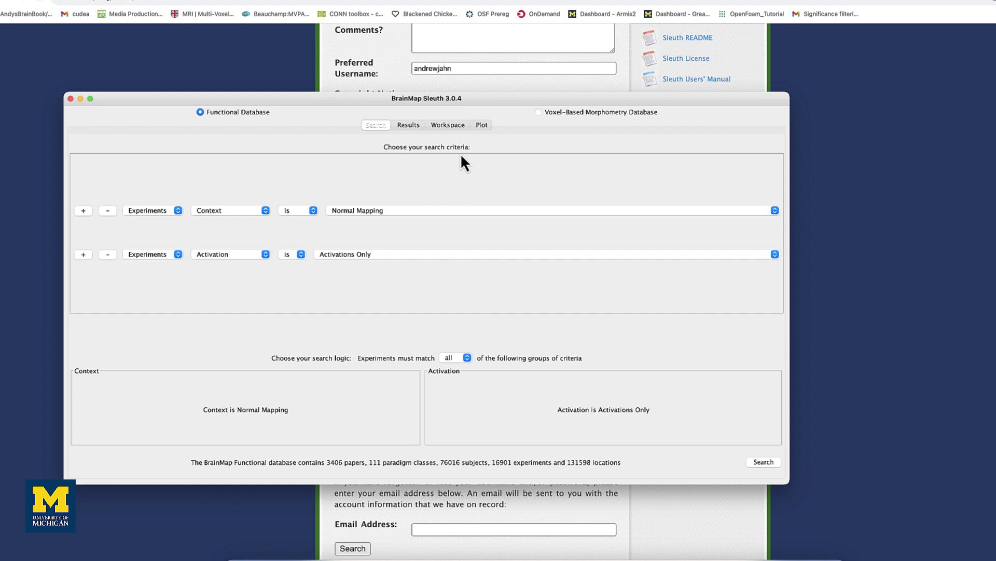
# - Set the first search criterion to Subjects with Size is more than 20
pyautogui.click(173, 210)
pyautogui.click(164, 192)
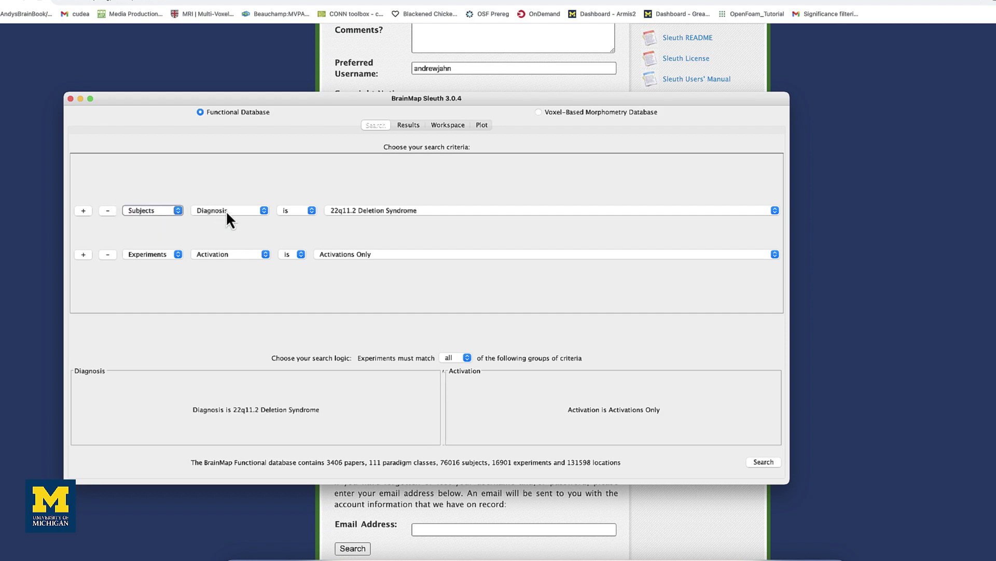
pyautogui.click(242, 210)
pyautogui.scroll(-1, 240, 228)
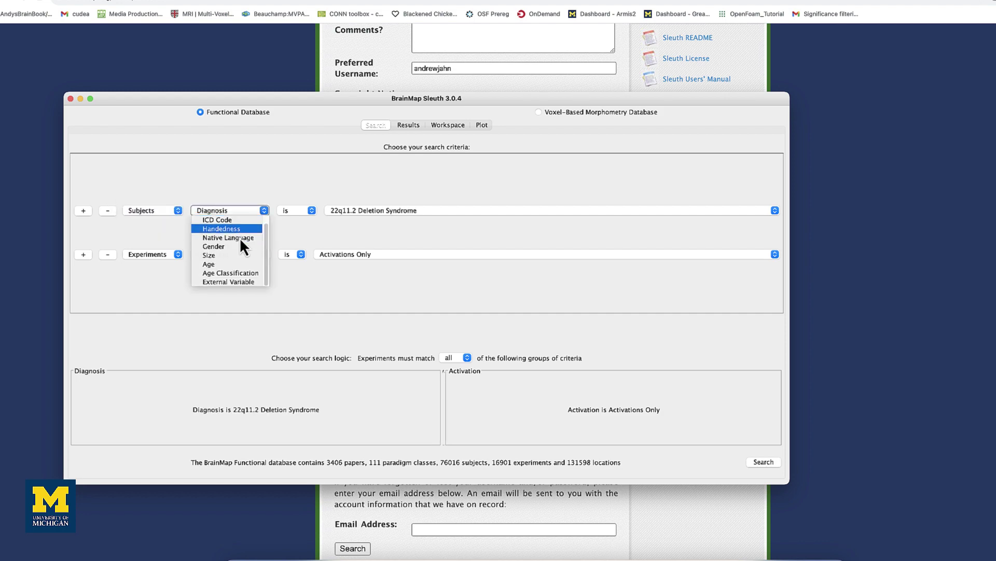
pyautogui.click(227, 255)
pyautogui.click(314, 211)
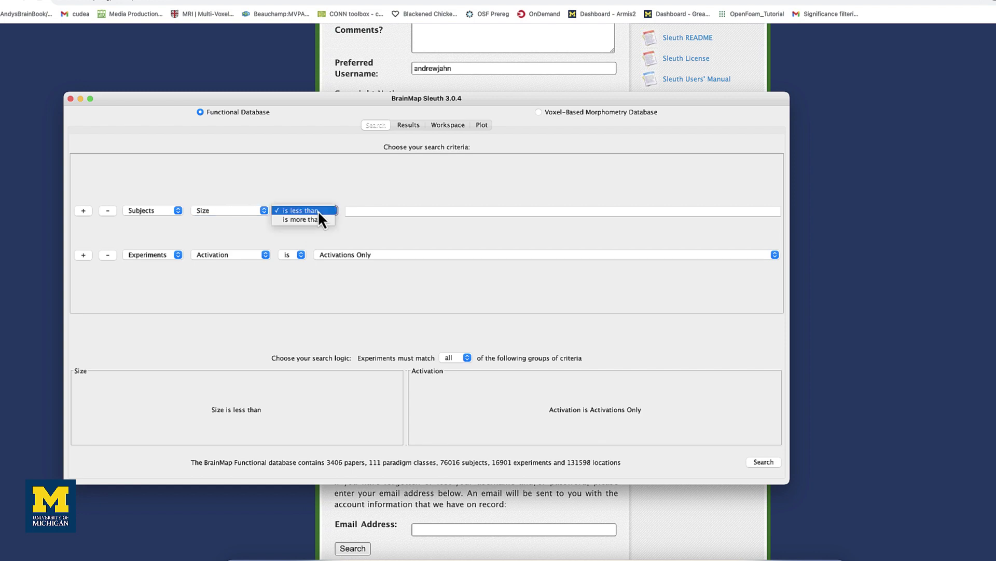
pyautogui.click(313, 220)
pyautogui.click(369, 211)
pyautogui.write('20')
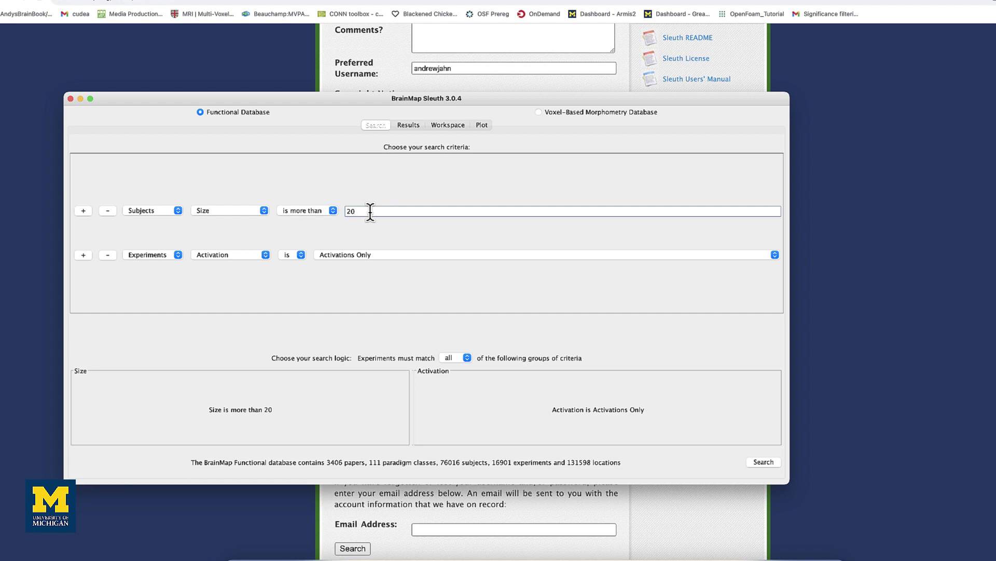
# - Set the first criterion to Conditions with Stimulus Type is Sounds (Environmental), and remove the Activation criterion
pyautogui.click(170, 210)
pyautogui.click(163, 219)
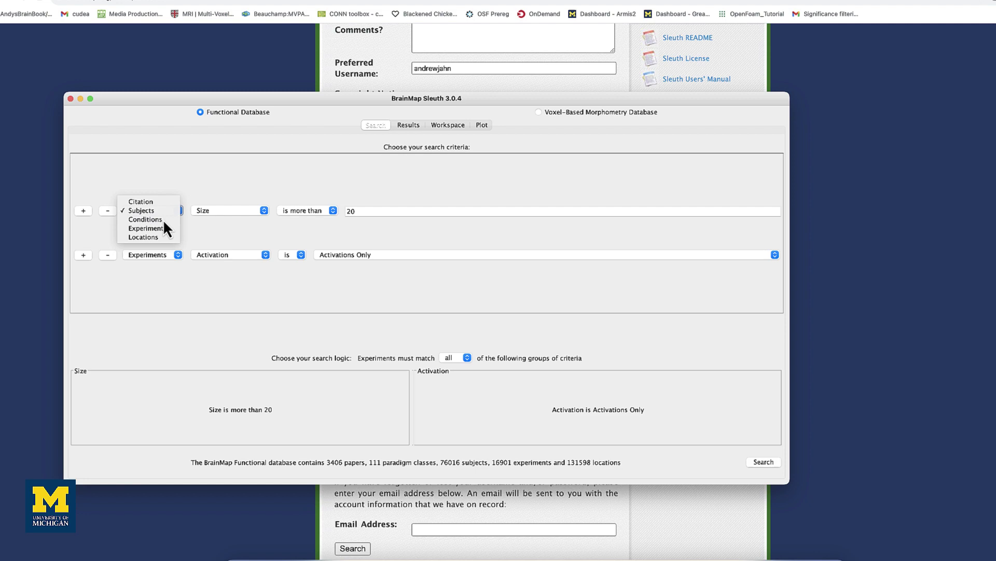
pyautogui.click(226, 211)
pyautogui.click(226, 218)
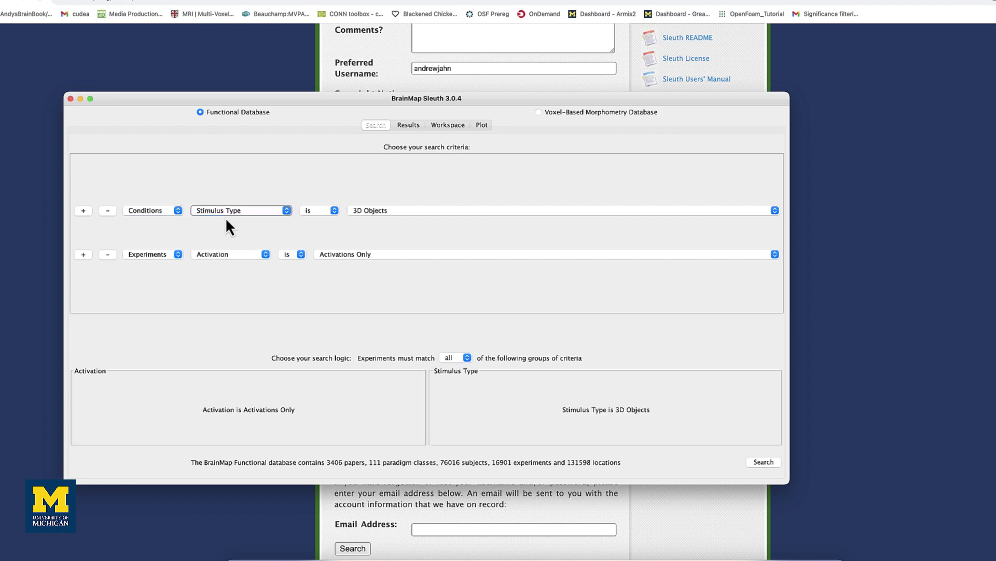
pyautogui.click(372, 211)
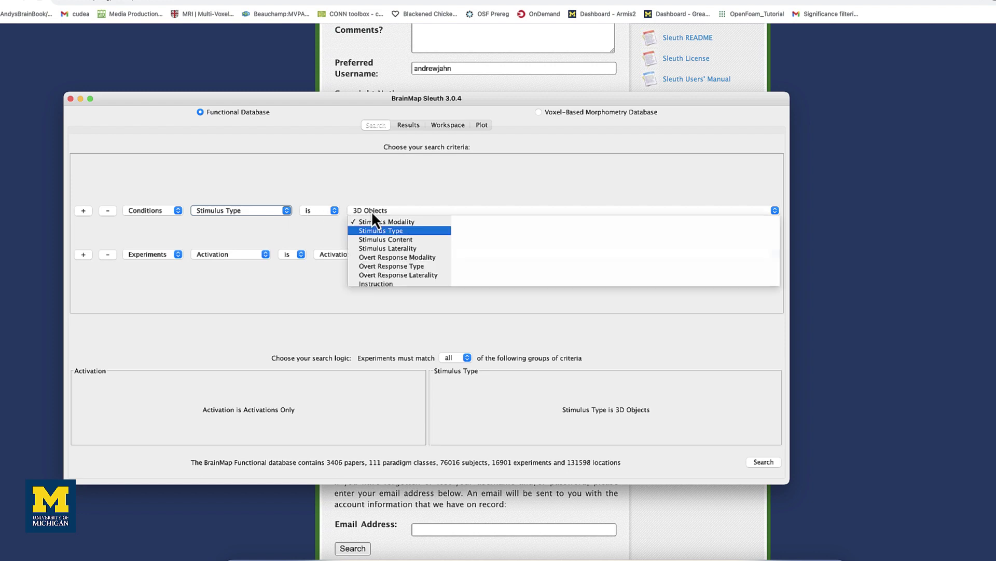
pyautogui.scroll(-10, 375, 218)
pyautogui.scroll(-10, 388, 252)
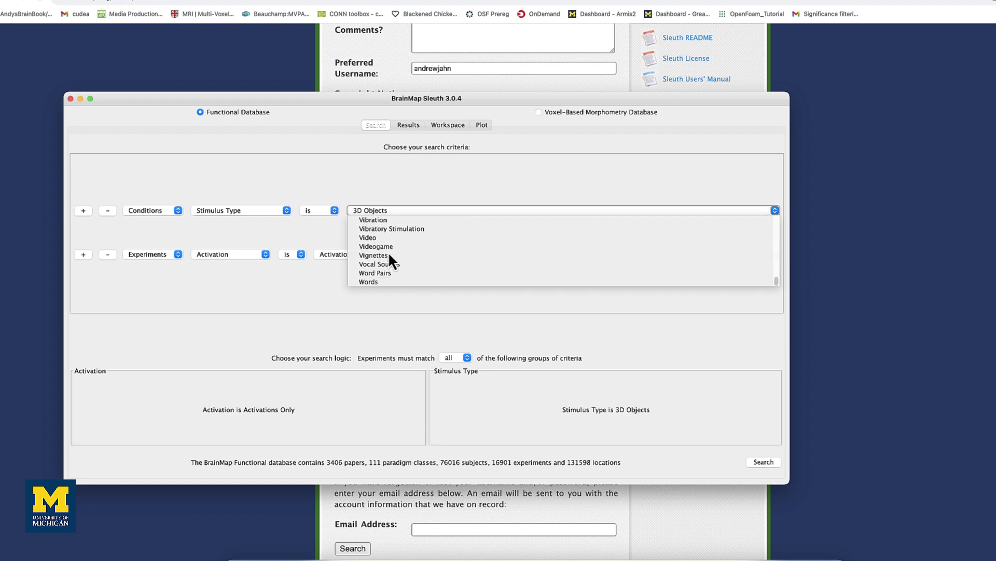
pyautogui.scroll(2, 388, 251)
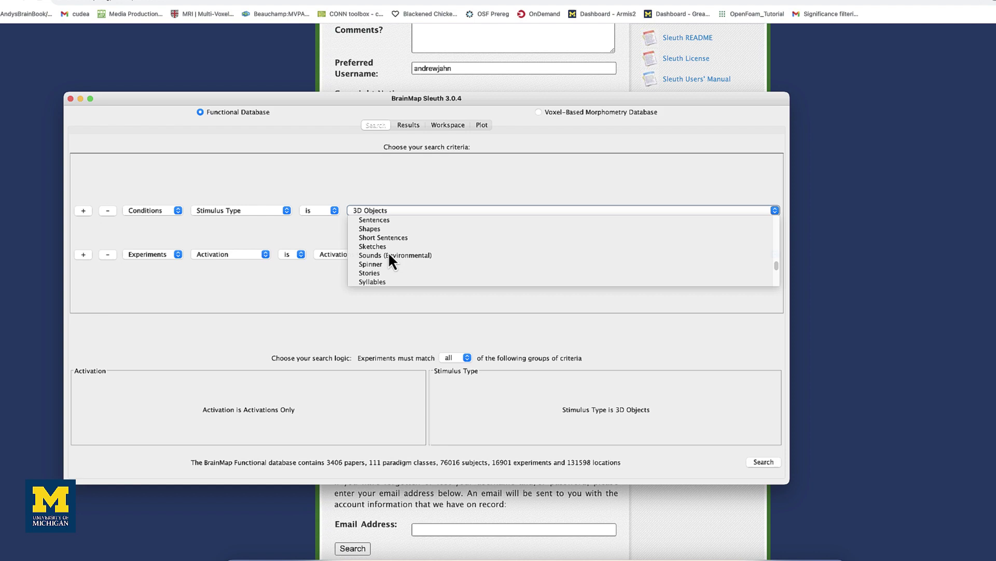
pyautogui.click(388, 254)
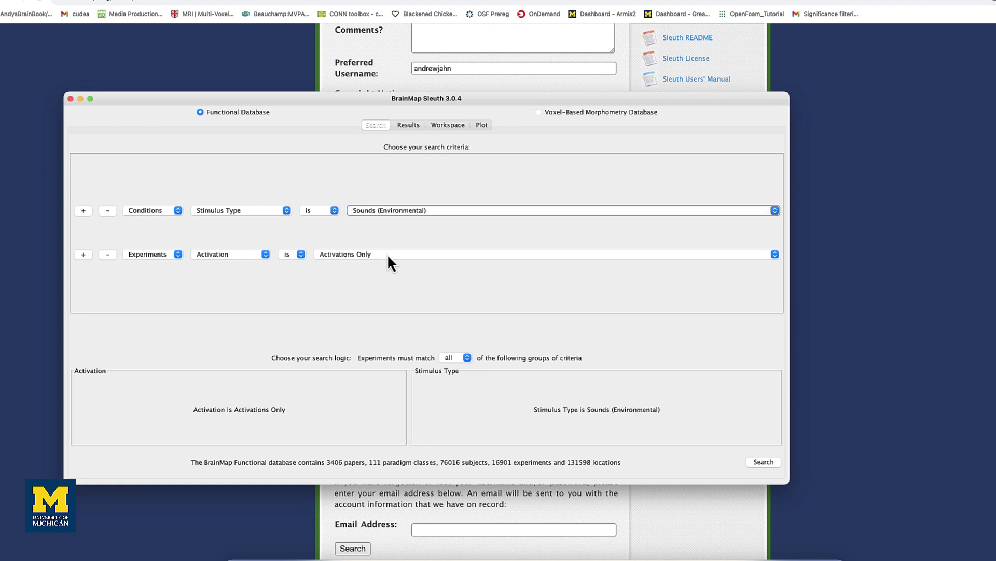
pyautogui.click(108, 254)
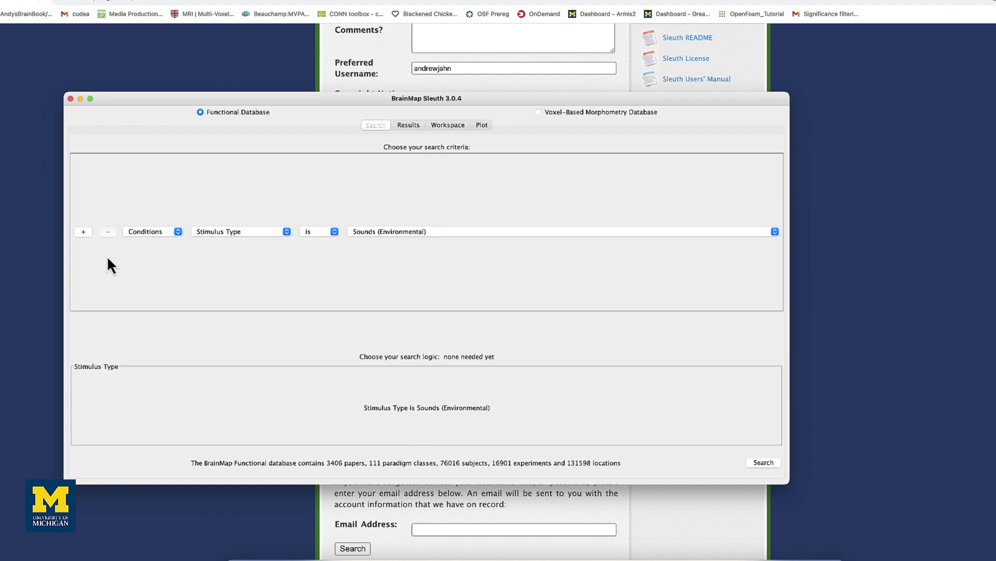
# - Run the search and review the first returned paper's citation, prose description and experiment info
pyautogui.click(764, 462)
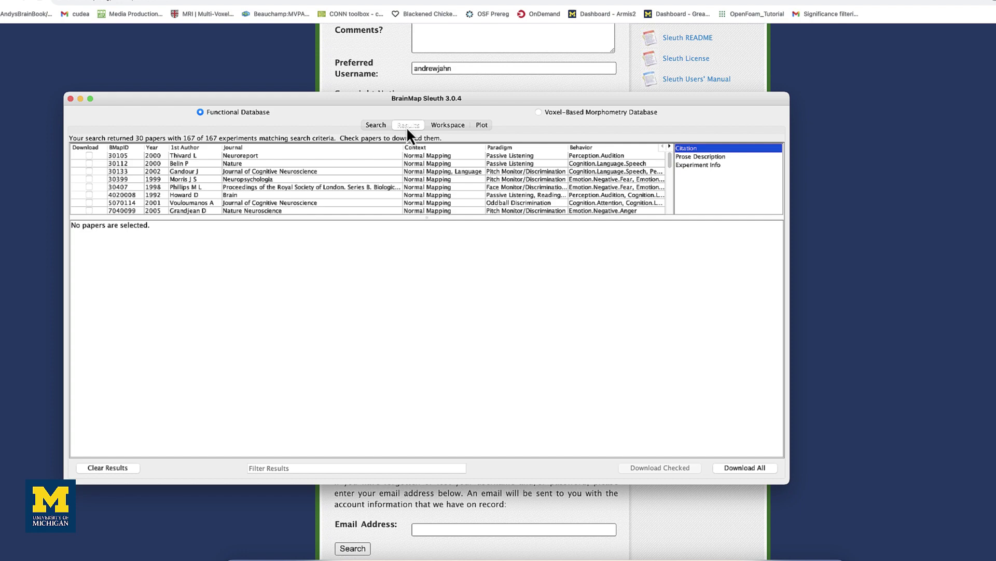
pyautogui.click(266, 156)
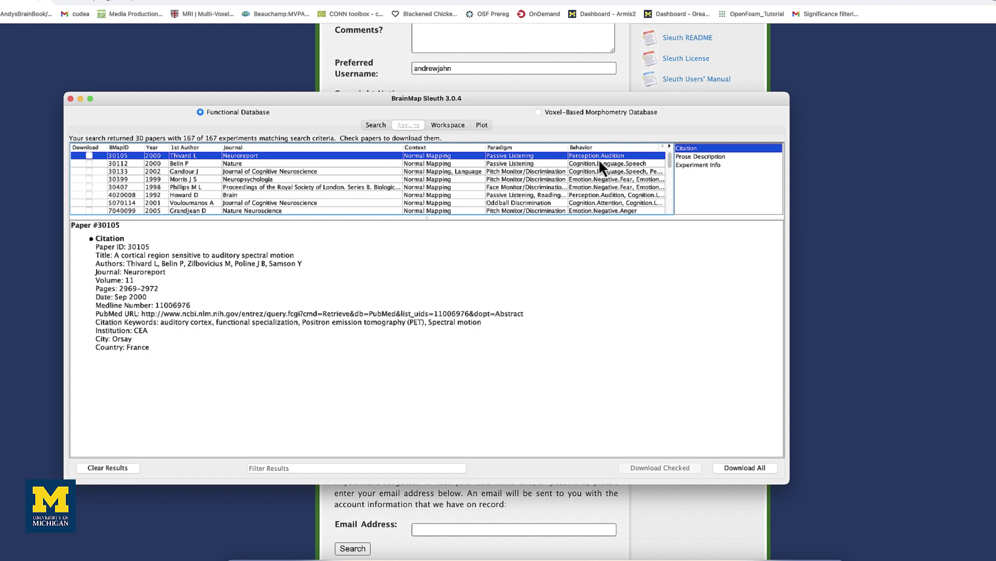
pyautogui.click(699, 157)
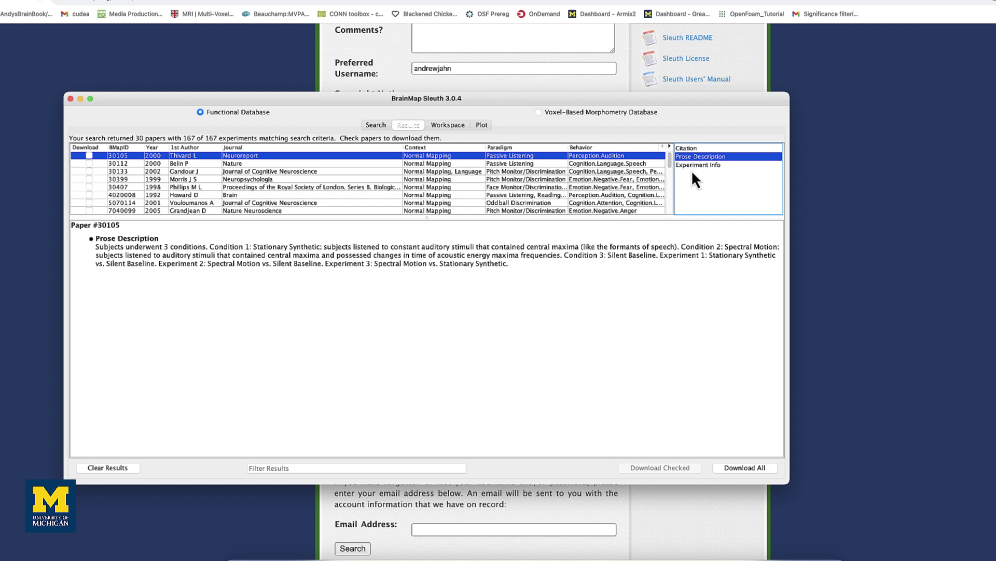
pyautogui.click(692, 167)
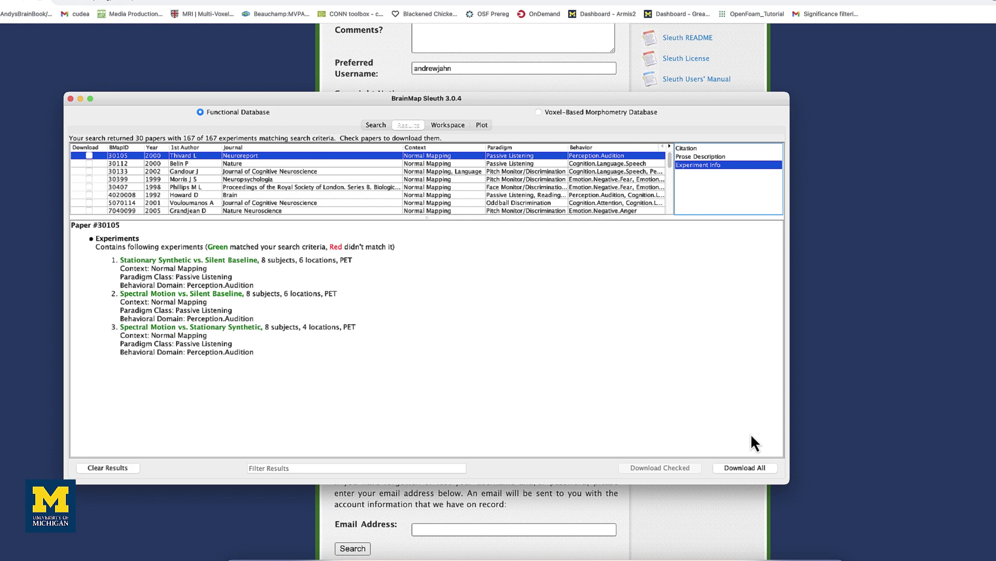
# - Download all papers found into the workspace and plot their activation locations
pyautogui.click(745, 467)
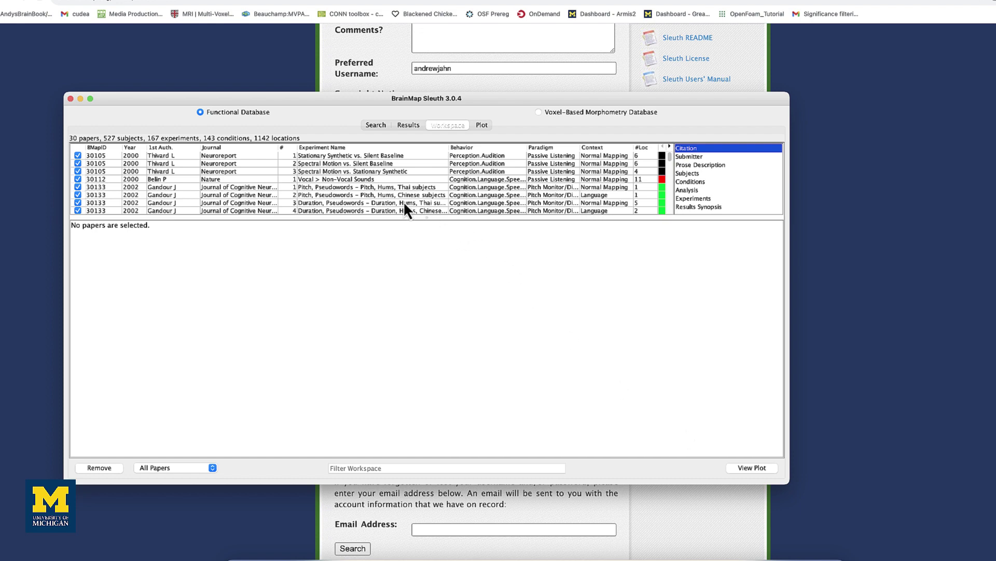
pyautogui.click(292, 158)
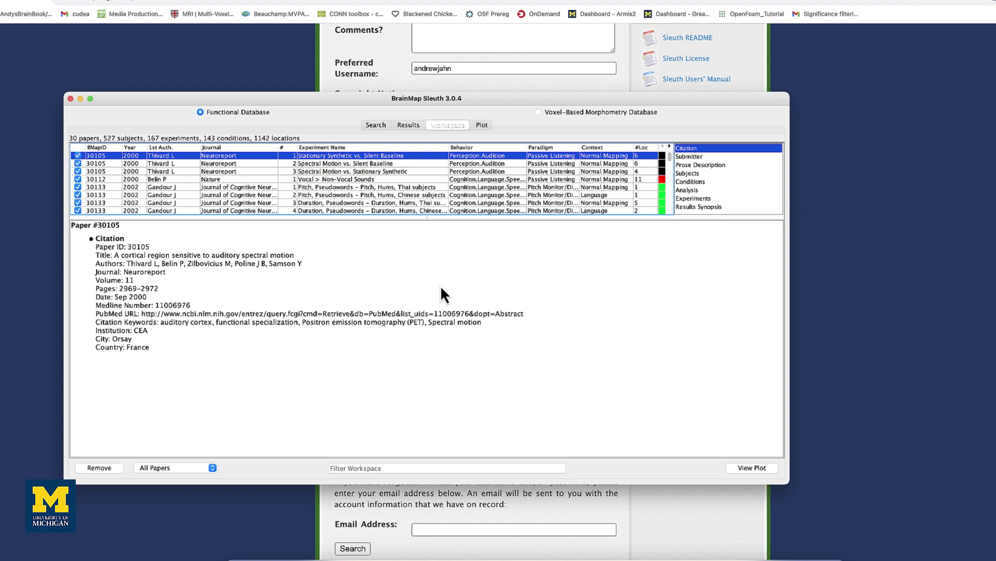
pyautogui.click(748, 470)
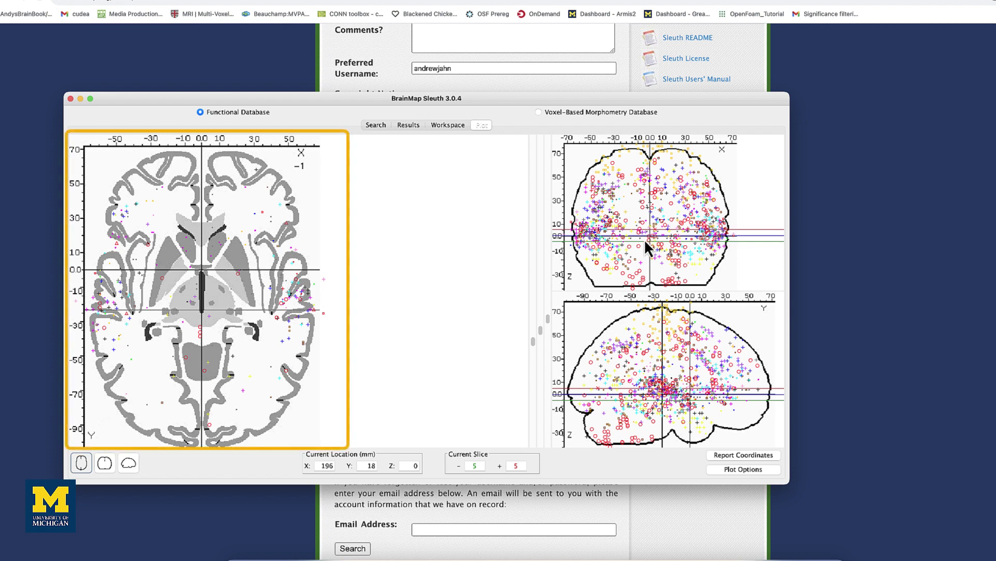
# - Examine the plotted foci in coronal, sagittal and axial views, widening the slice range to about 10 mm and moving the axial slice to +20
pyautogui.click(105, 462)
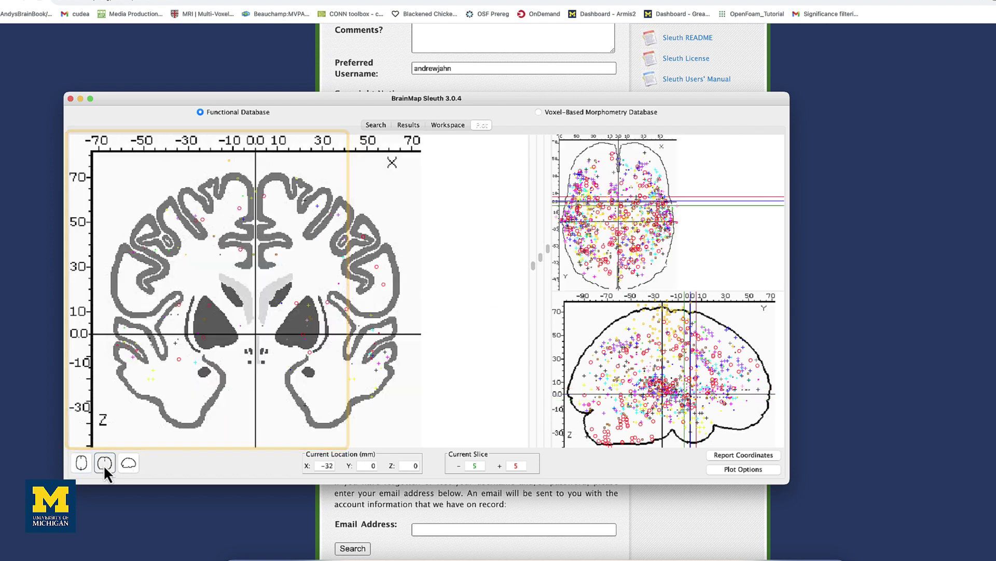
pyautogui.click(129, 462)
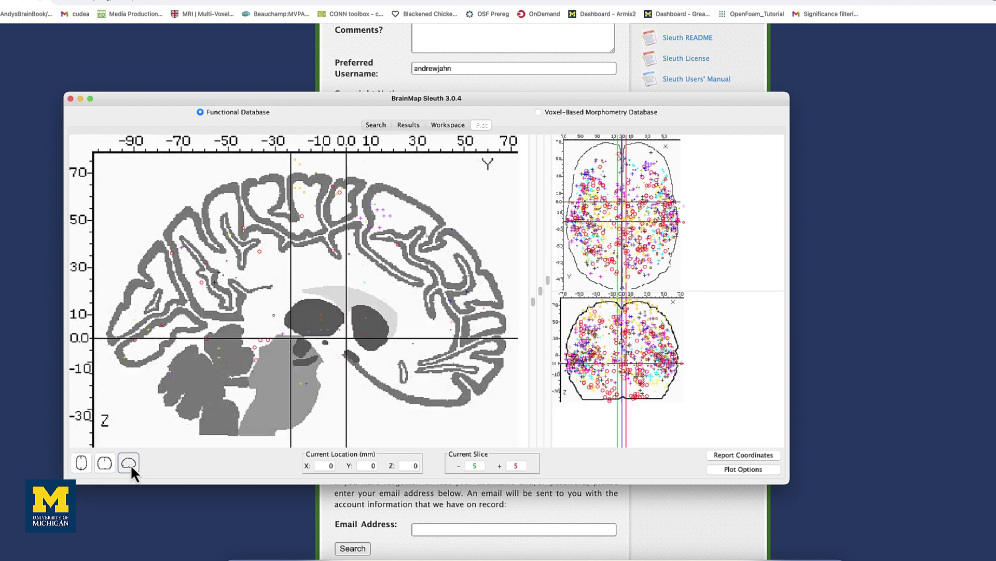
pyautogui.click(82, 462)
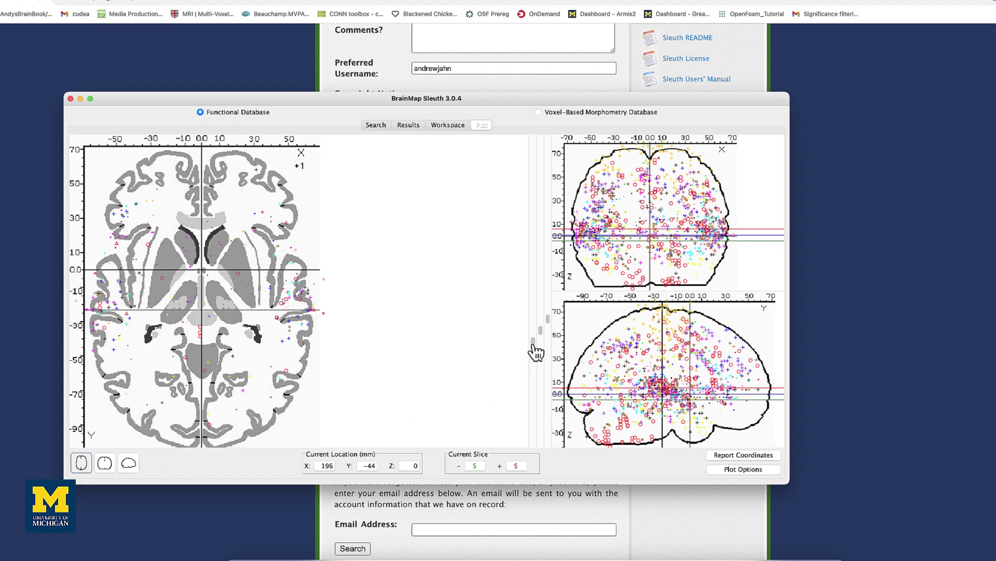
pyautogui.moveTo(534, 344); pyautogui.dragTo(551, 312)
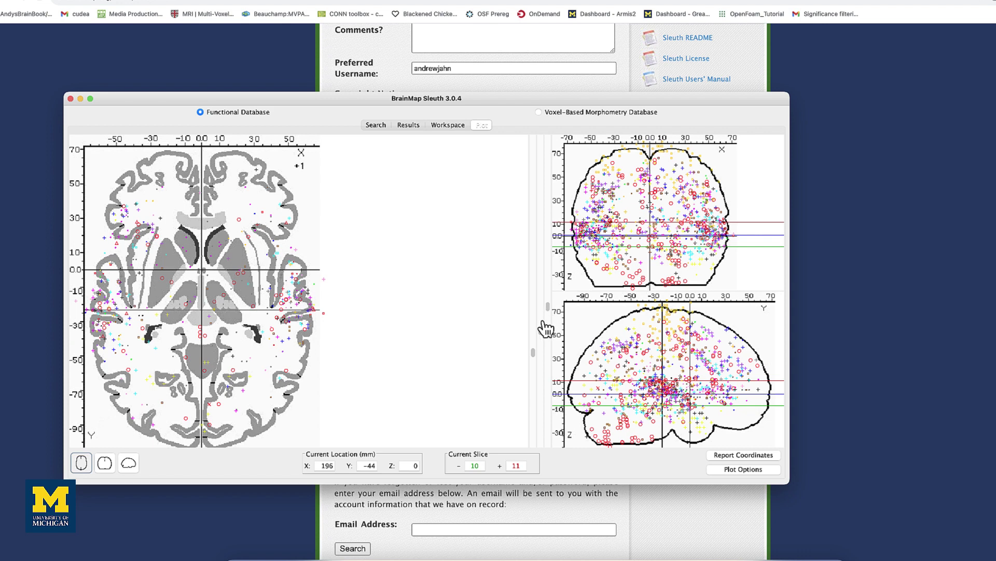
pyautogui.moveTo(545, 340); pyautogui.dragTo(545, 295)
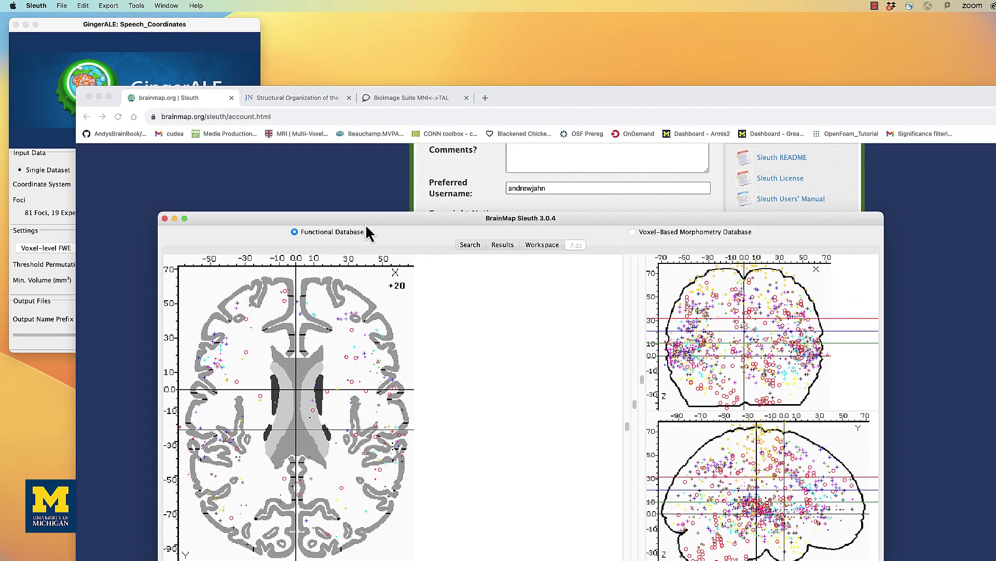
# - Start exporting the locations as GingerALE text and create a Desktop folder named Sounds_Music_Comparison for the file
pyautogui.click(108, 6)
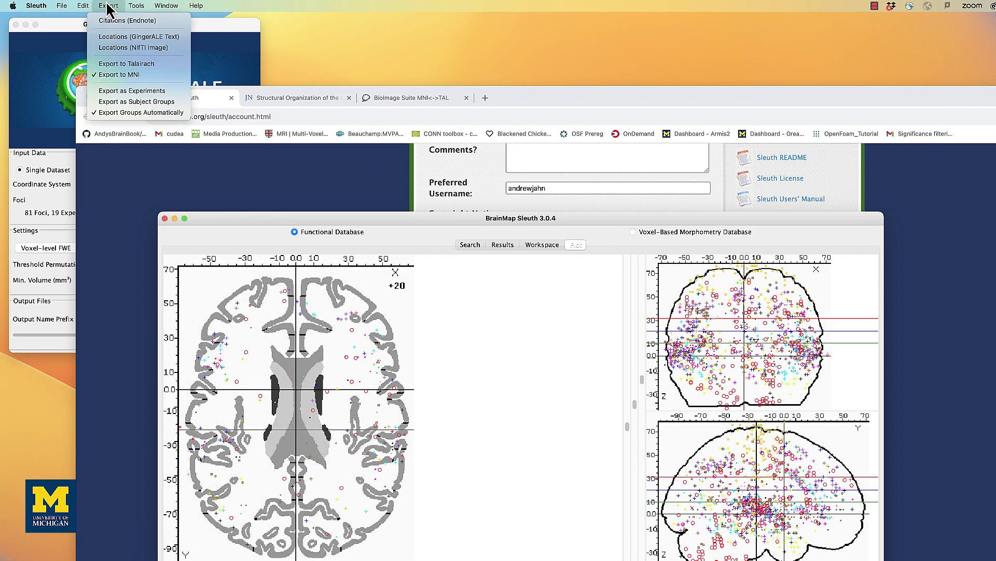
pyautogui.click(112, 37)
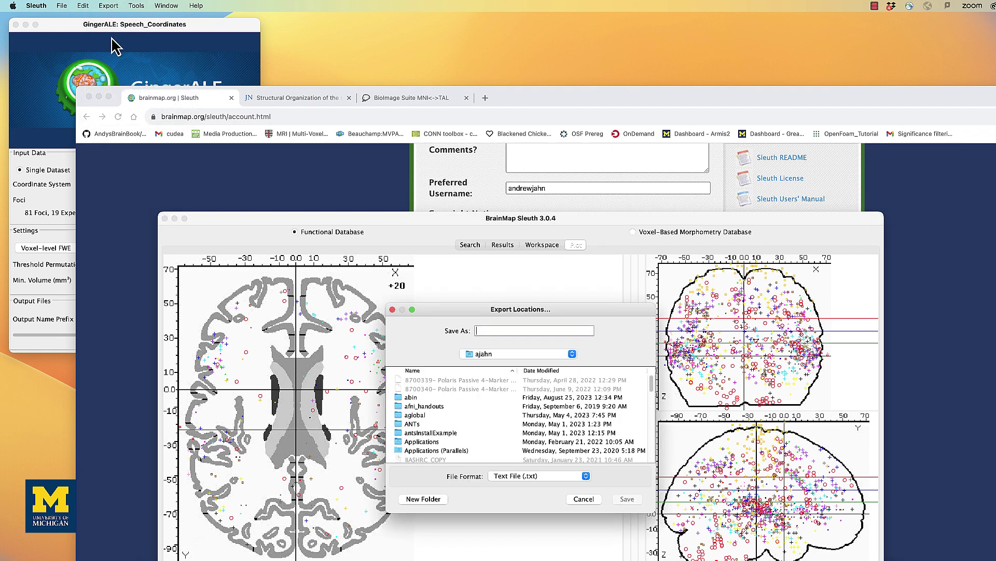
pyautogui.scroll(-4, 423, 409)
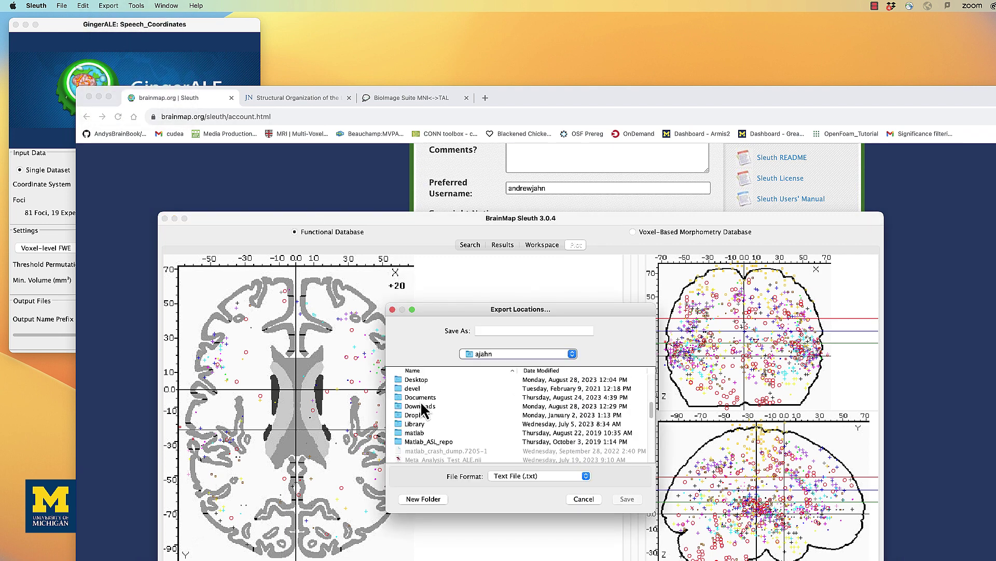
pyautogui.doubleClick(421, 379)
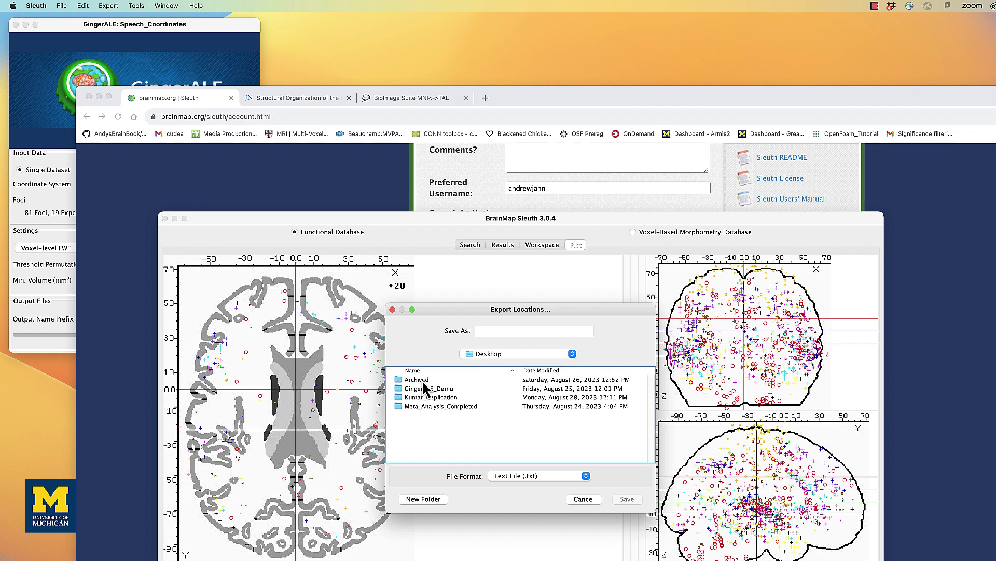
pyautogui.click(423, 499)
pyautogui.write('So')
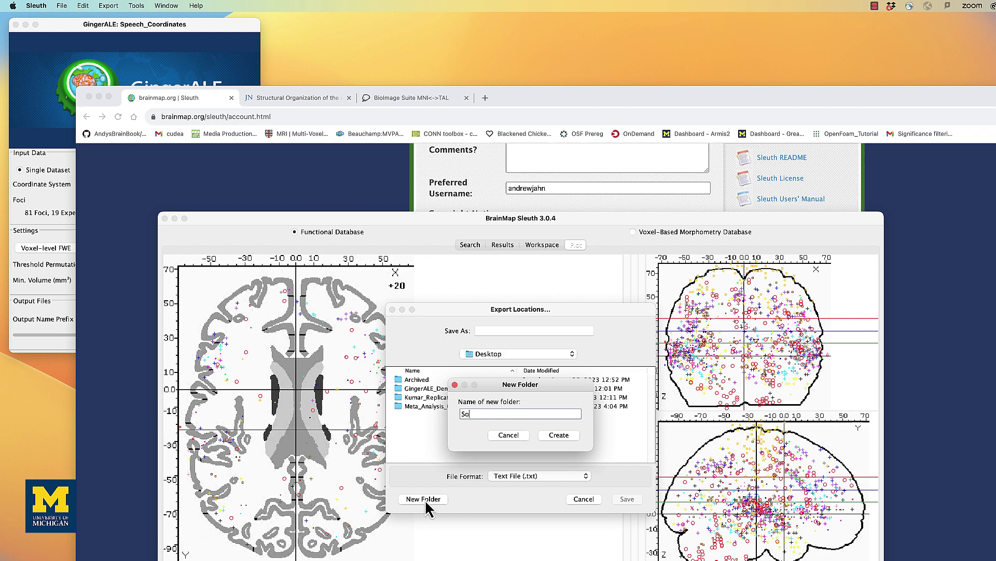
pyautogui.write('unds_Music_Comparison')
pyautogui.click(554, 436)
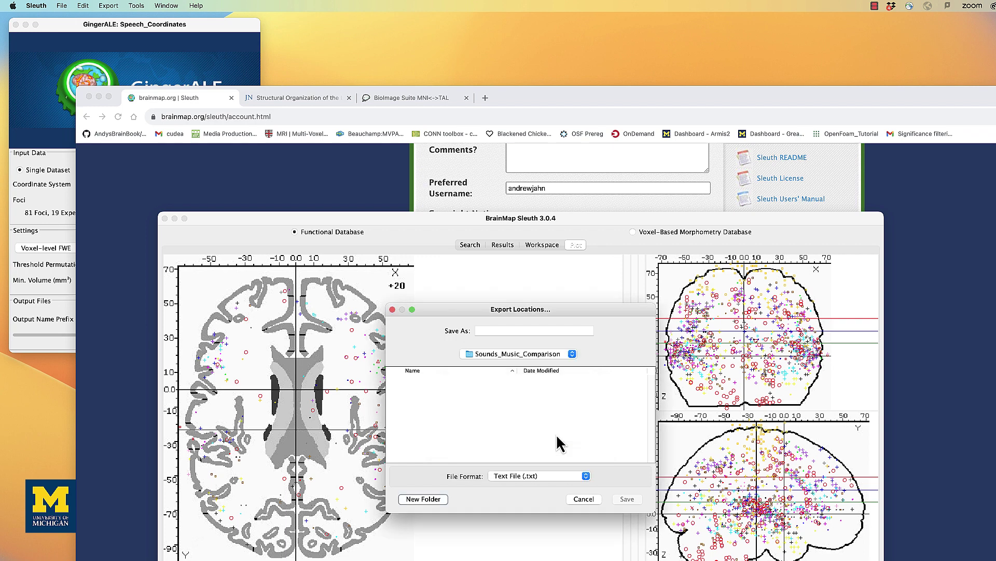
# - Save the exported locations as Sounds_Coordinates in text format inside the new folder
pyautogui.click(512, 330)
pyautogui.write('Sounds_Co')
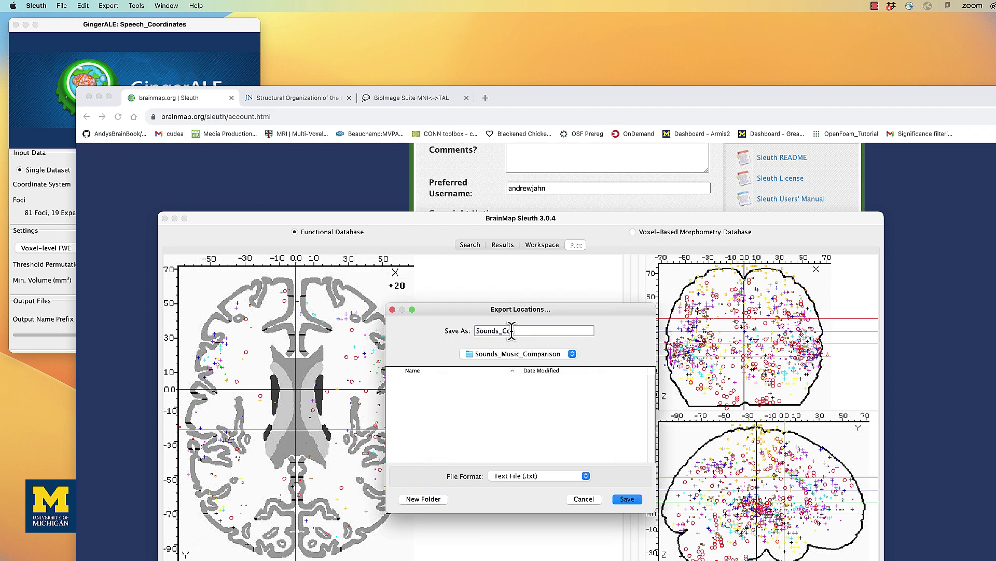
pyautogui.write('ordinates')
pyautogui.press('Return')
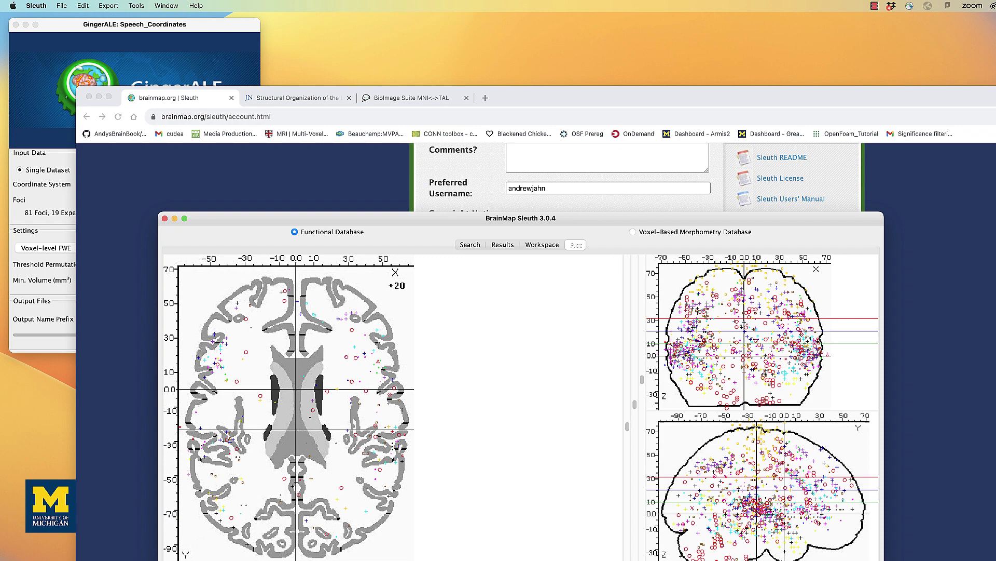
# - Switch to Finder, preview the contents of Sounds_Coordinates.txt, and close the Finder window
pyautogui.press('super+Tab')
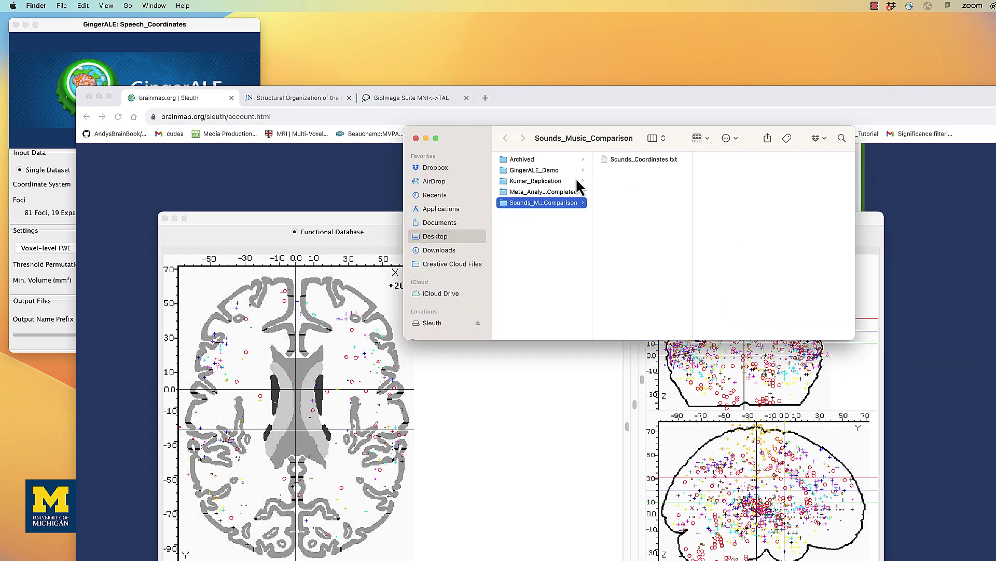
pyautogui.click(631, 161)
pyautogui.press('space')
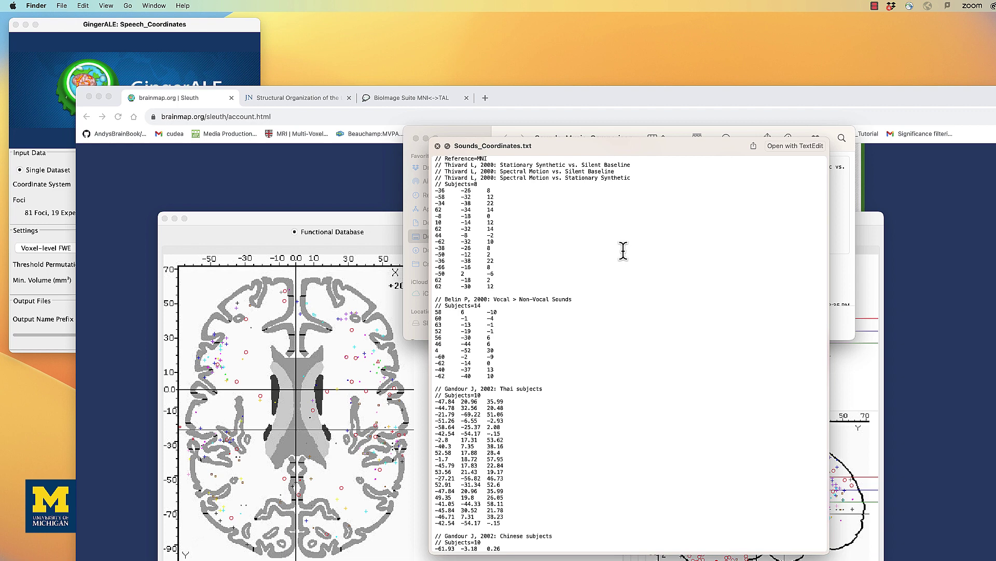
pyautogui.press('space')
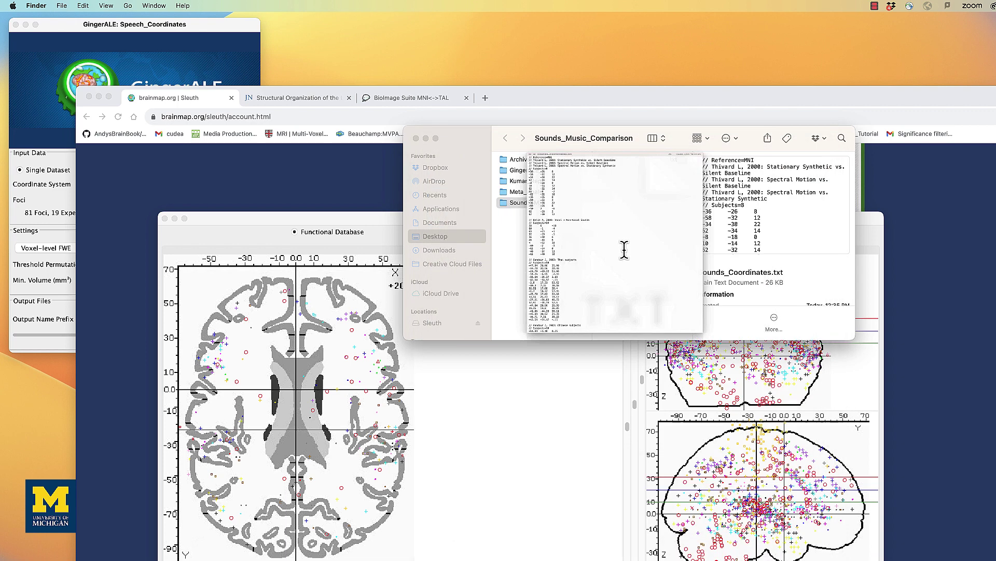
pyautogui.click(416, 138)
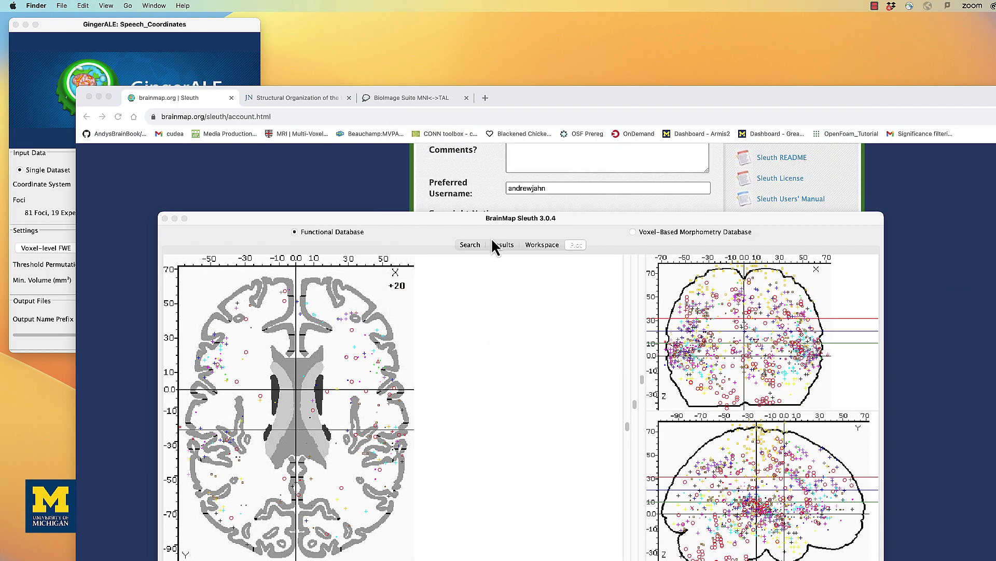
# - Close the current Sleuth session and relaunch Sleuth with a fresh search
pyautogui.click(457, 219)
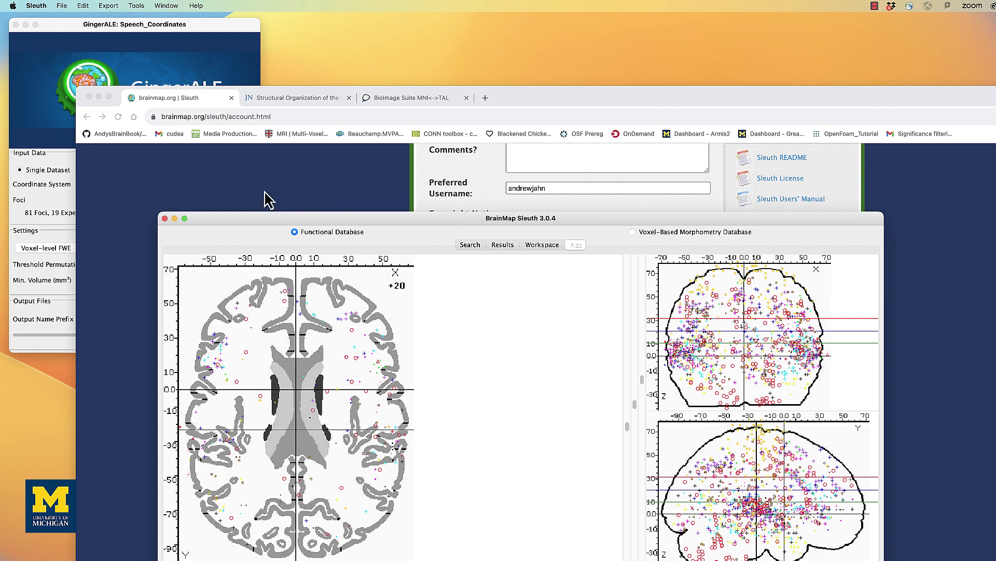
pyautogui.click(164, 218)
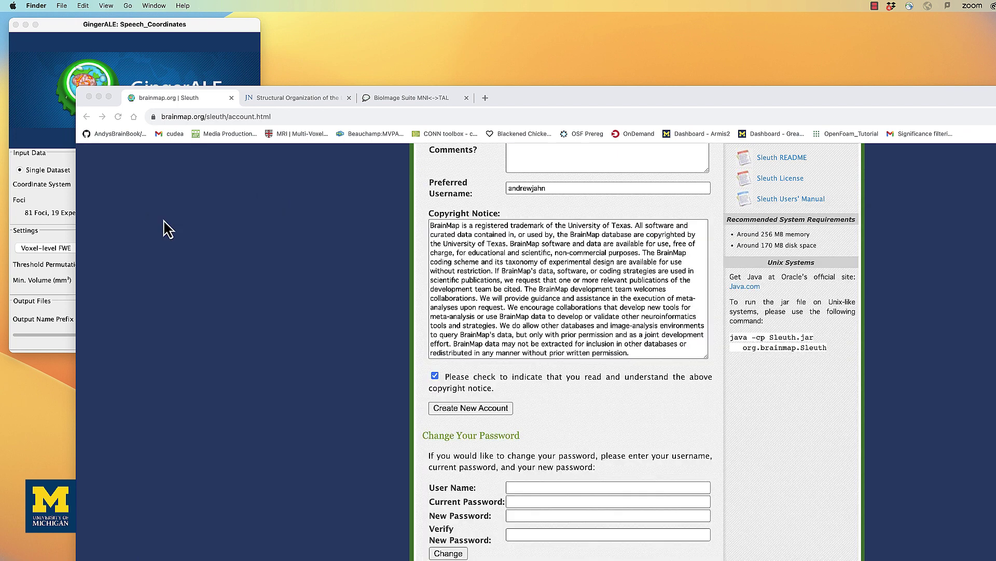
pyautogui.press('super+space')
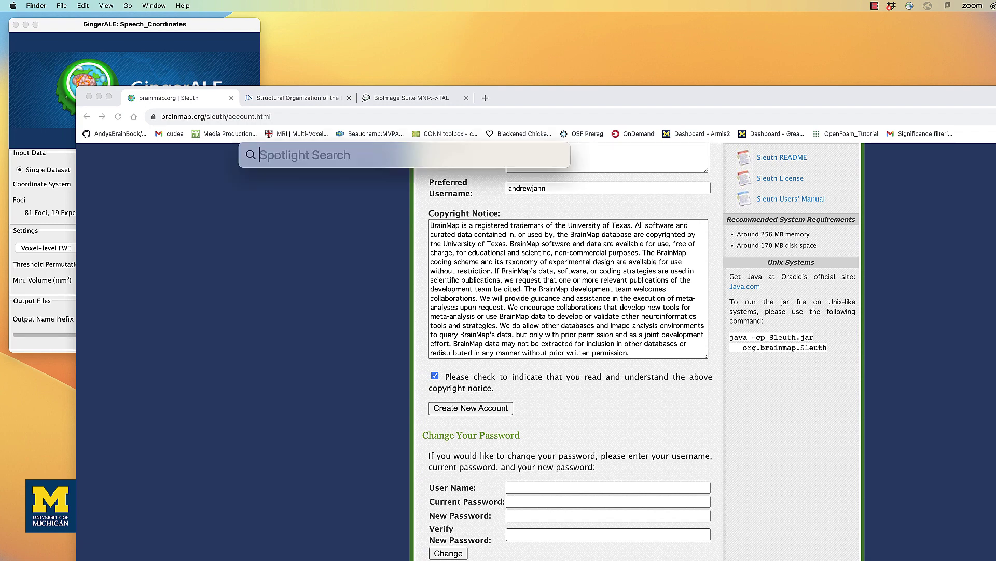
pyautogui.write('sleuth')
pyautogui.press('Return')
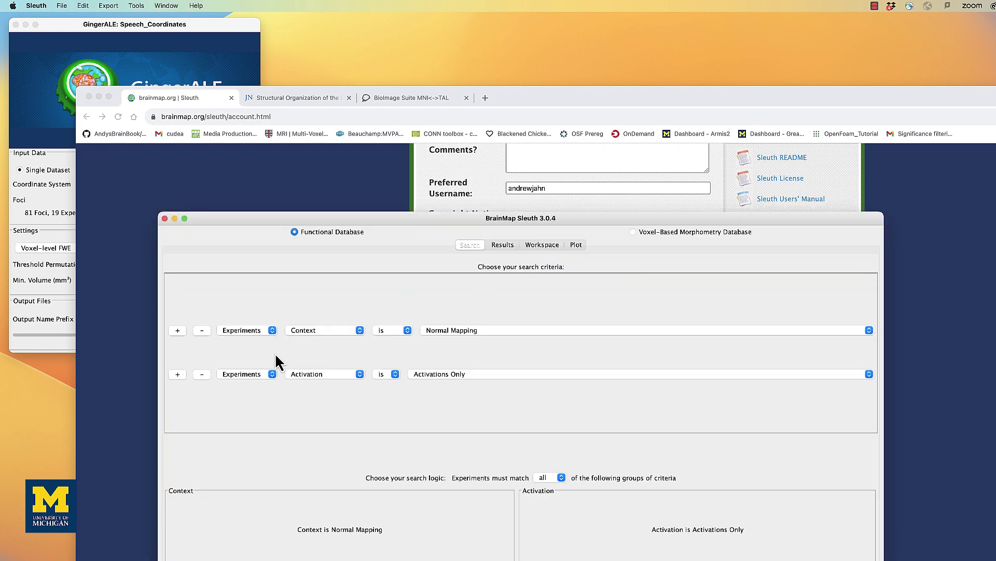
# - Remove the Activation criterion and change the remaining search criterion to Conditions, Stimulus Type is Music
pyautogui.click(204, 376)
pyautogui.click(248, 352)
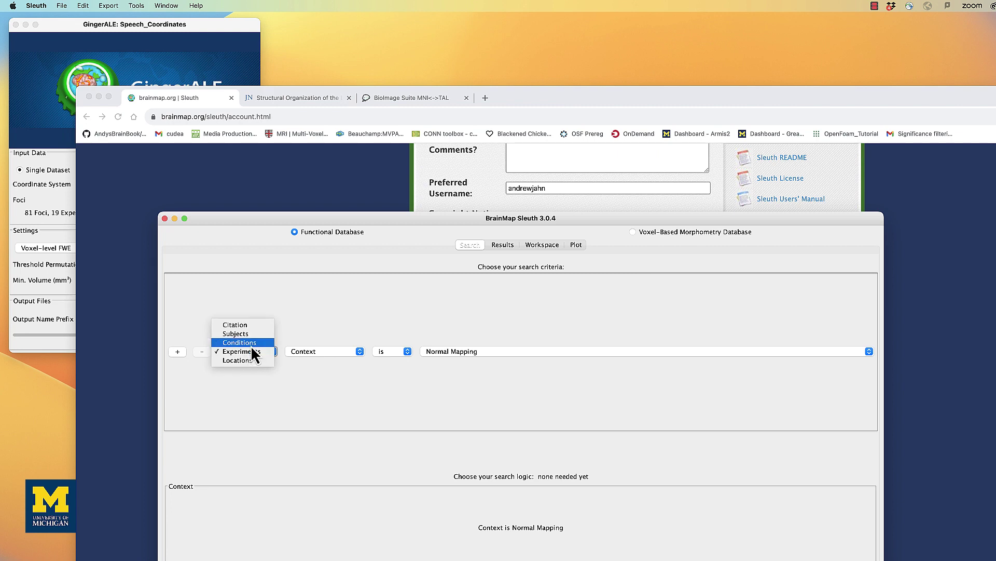
pyautogui.click(251, 343)
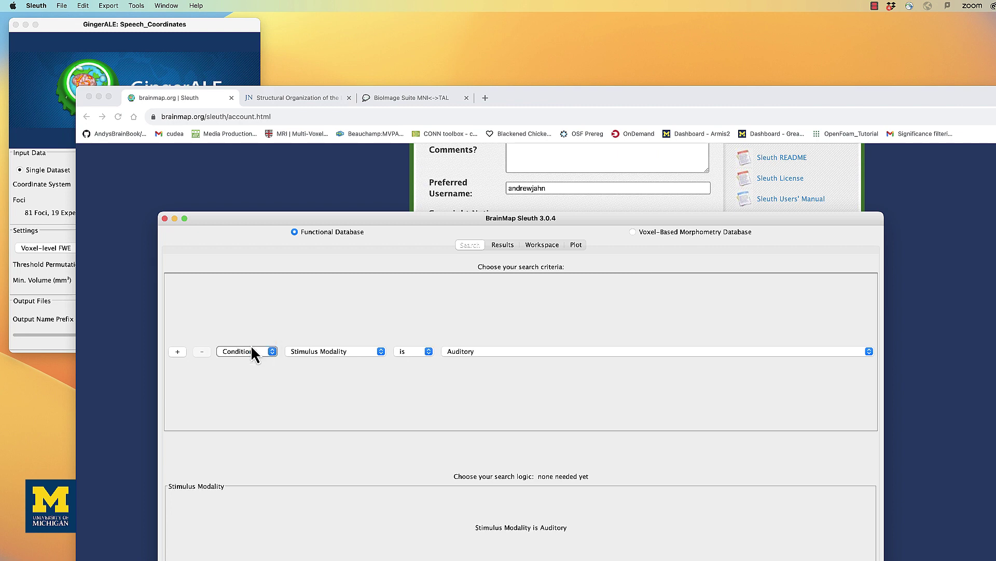
pyautogui.click(335, 352)
pyautogui.click(332, 360)
pyautogui.click(477, 353)
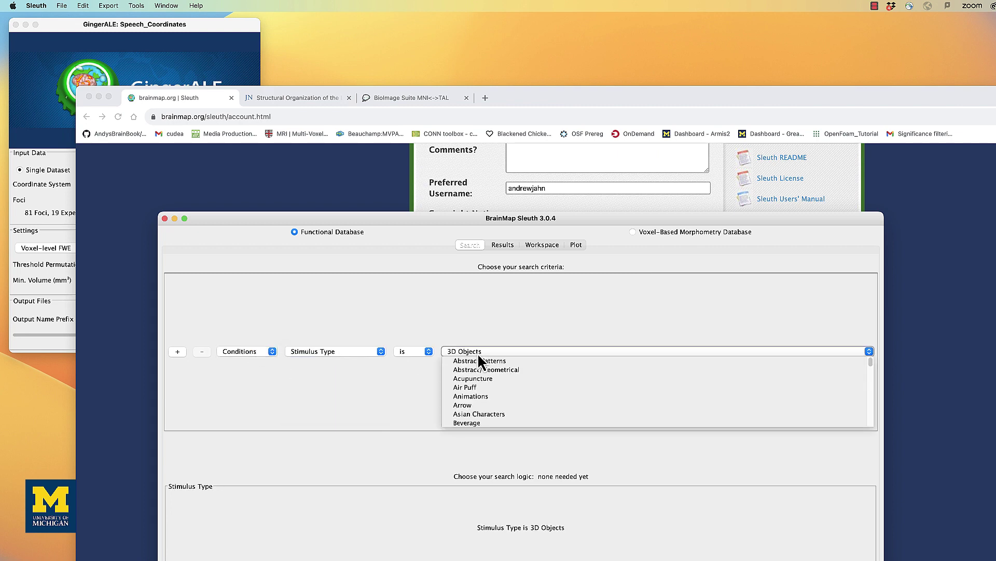
pyautogui.scroll(-10, 493, 409)
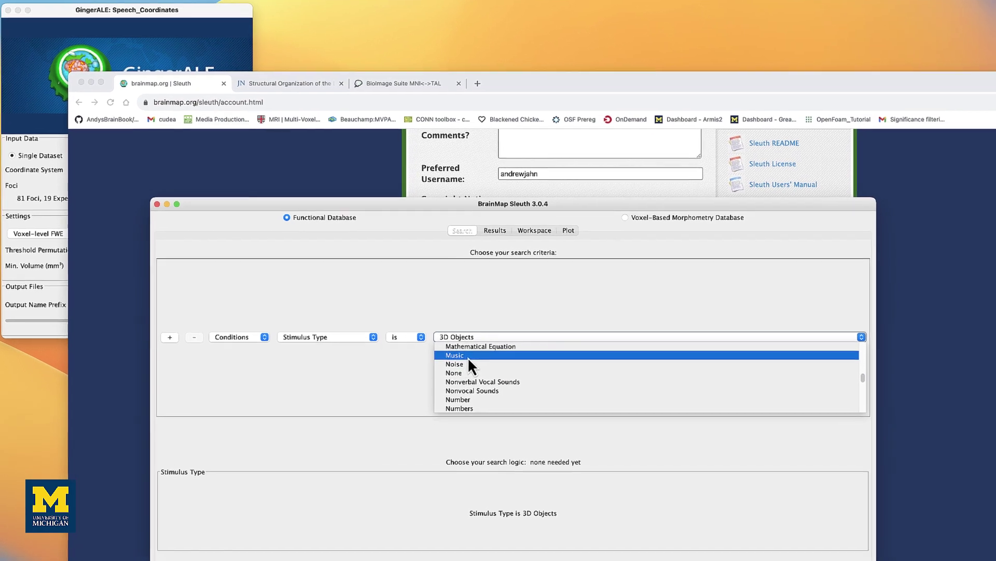
pyautogui.click(468, 355)
# - Run the music search, download the matching papers to the workspace, and plot their locations
pyautogui.click(821, 523)
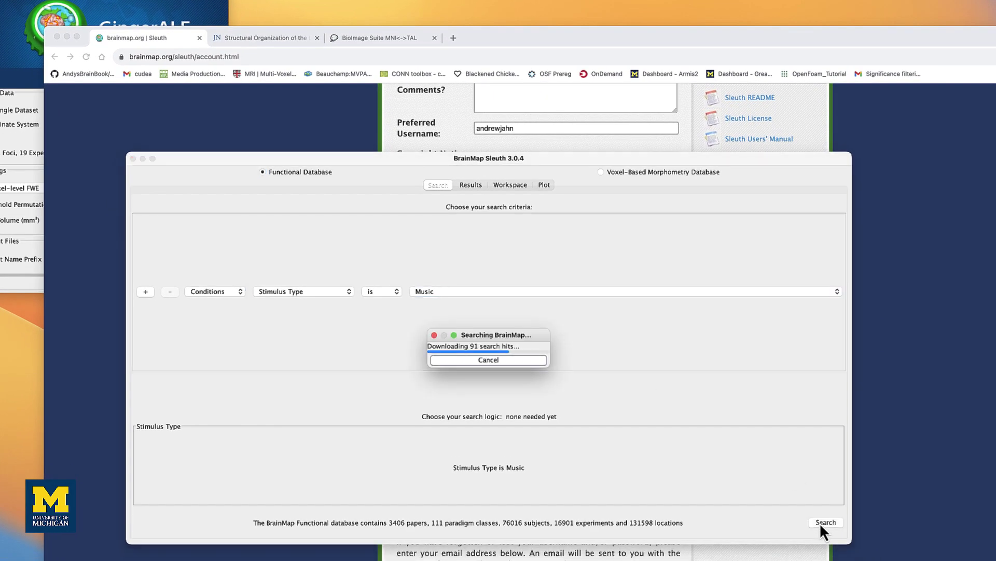
pyautogui.click(818, 525)
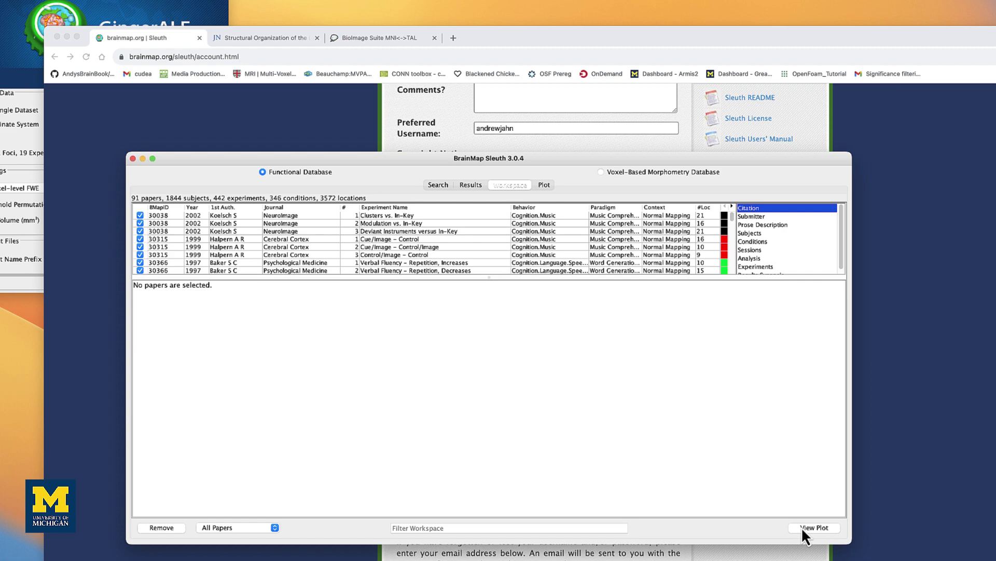
pyautogui.click(802, 528)
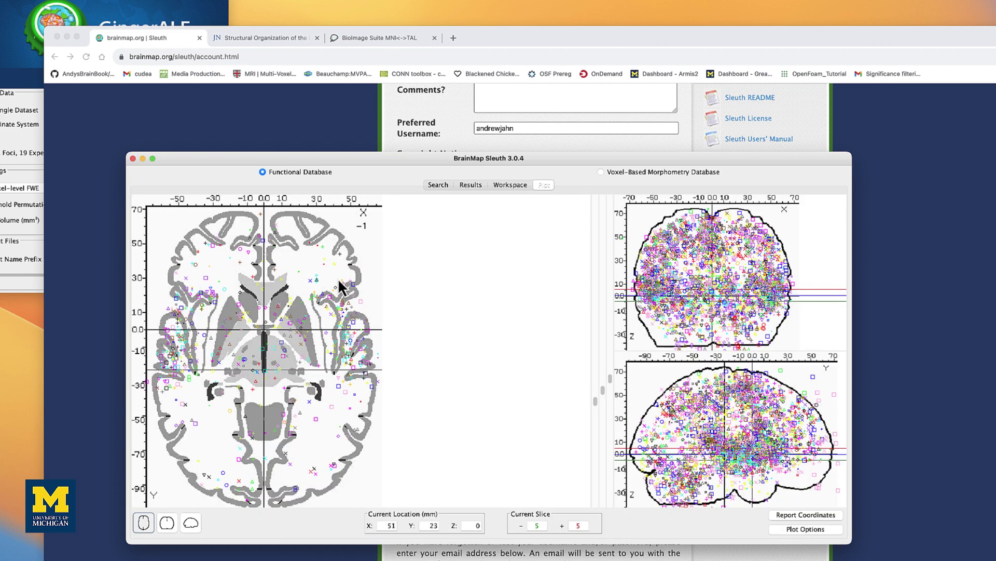
# - Export the workspace locations as GingerALE text, saved as Music_Coordinates in the Sounds_Music_Comparison folder
pyautogui.click(508, 186)
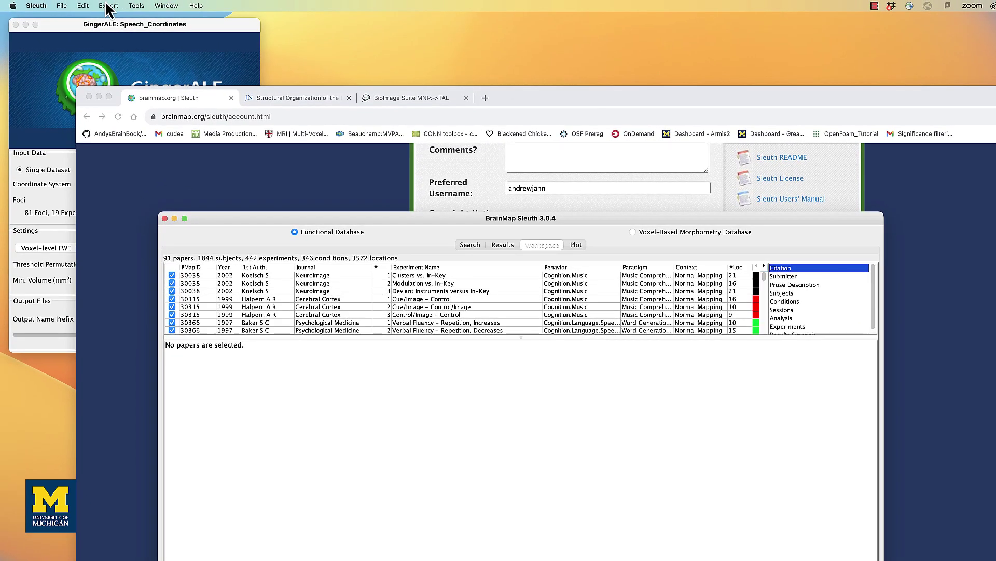
pyautogui.click(107, 6)
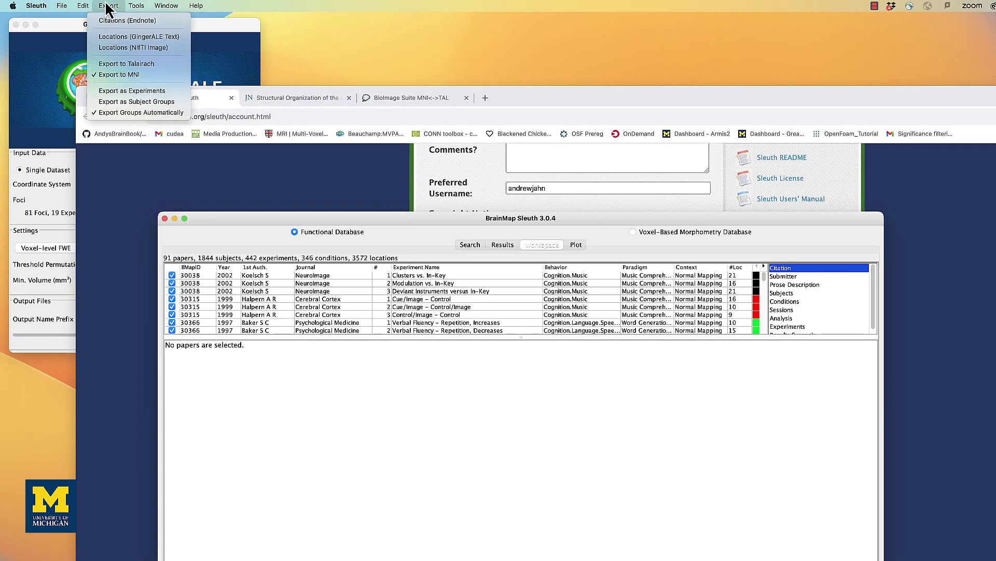
pyautogui.click(124, 38)
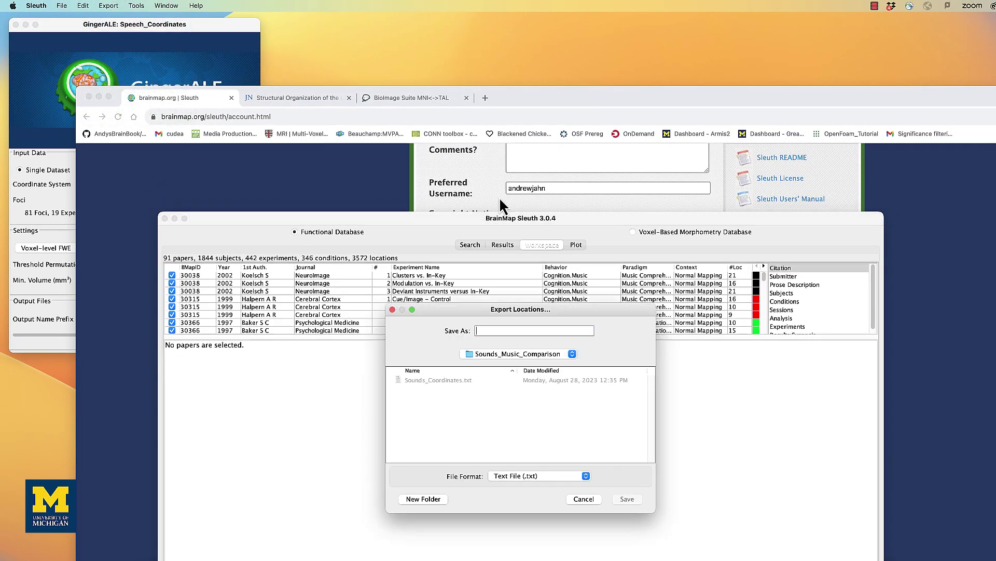
pyautogui.write('Music_Coordinates')
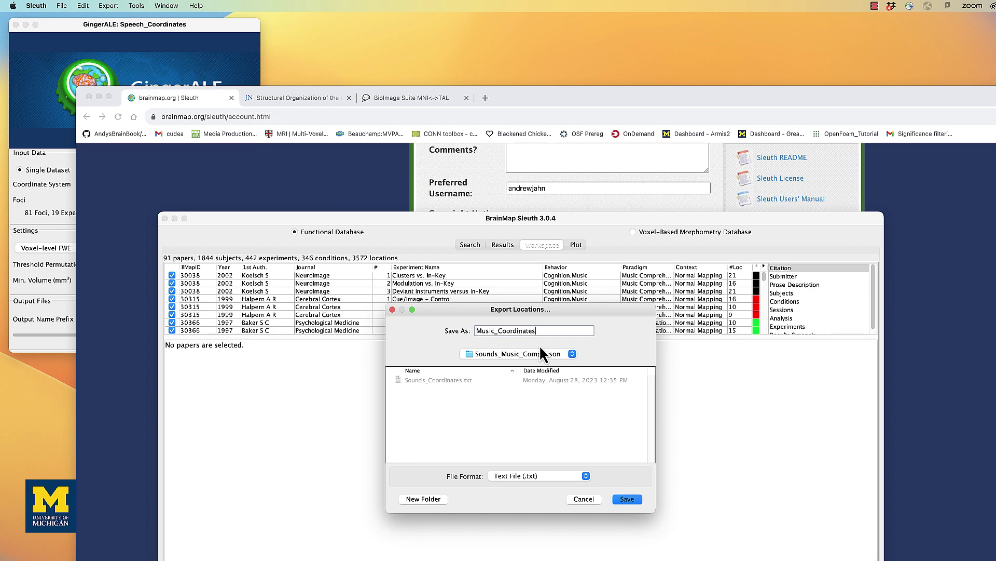
pyautogui.press('Return')
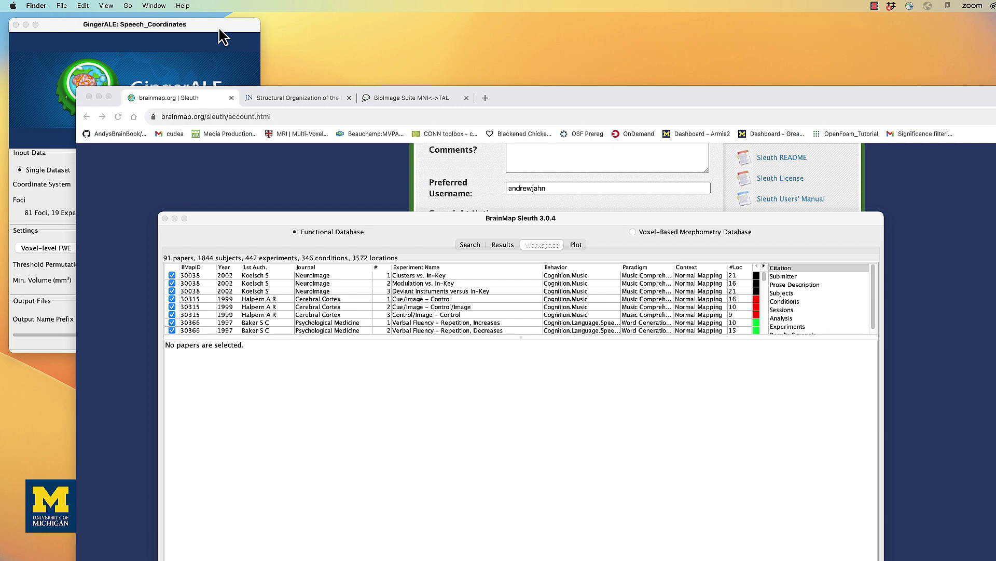
# - Switch to GingerALE and open Sounds_Coordinates.txt from the Desktop folder Sounds_Music_Comparison as the foci
pyautogui.click(222, 36)
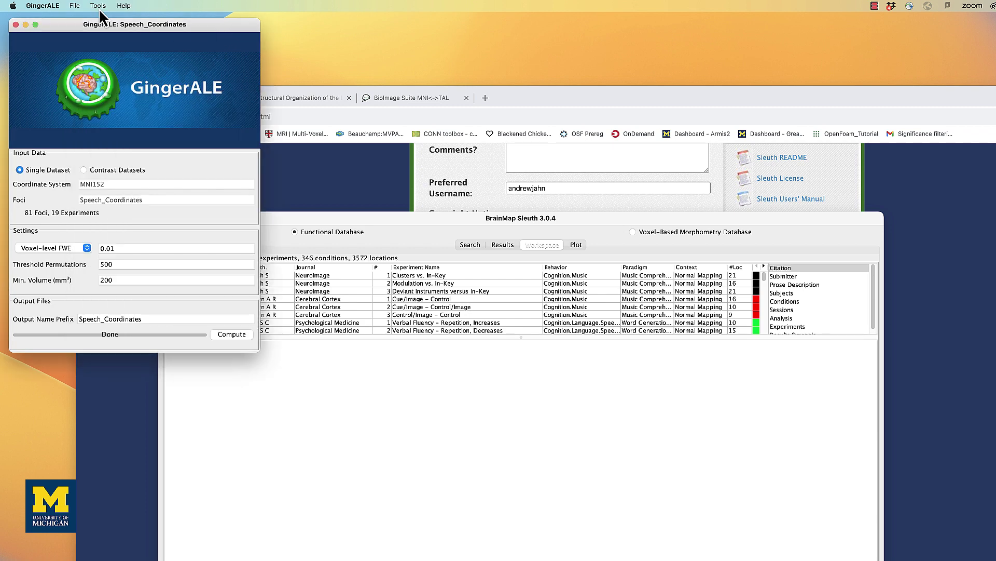
pyautogui.click(73, 7)
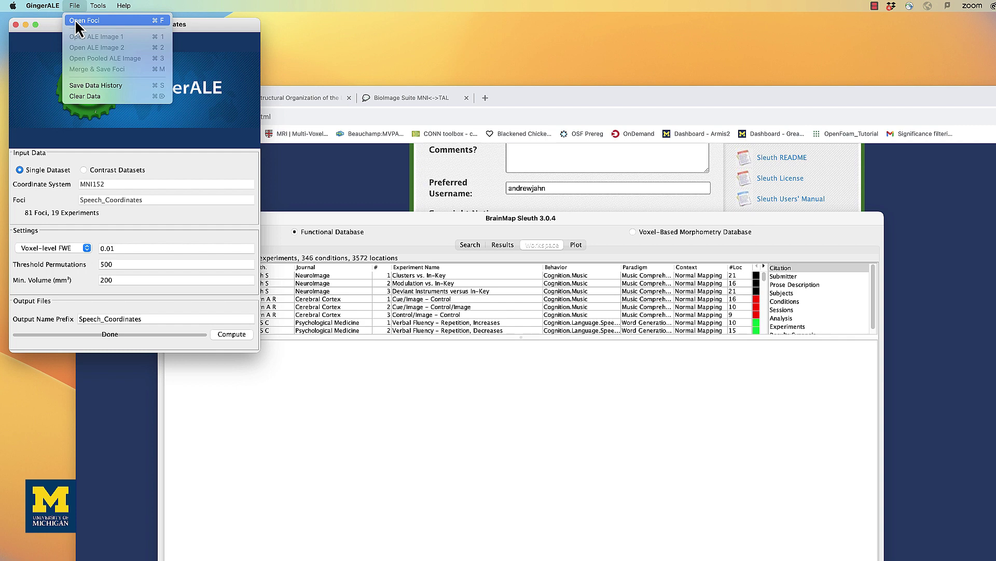
pyautogui.click(74, 19)
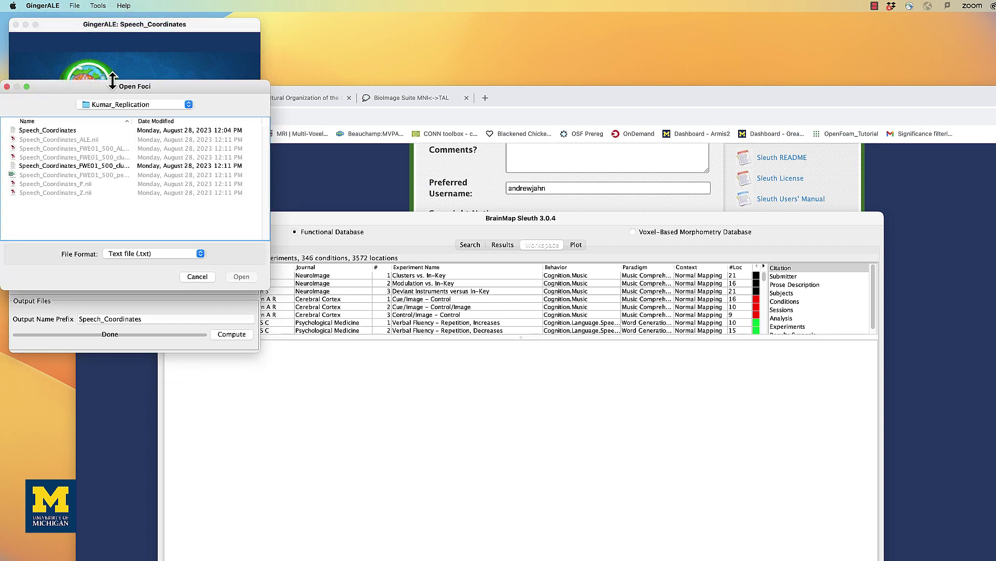
pyautogui.click(120, 106)
pyautogui.click(117, 113)
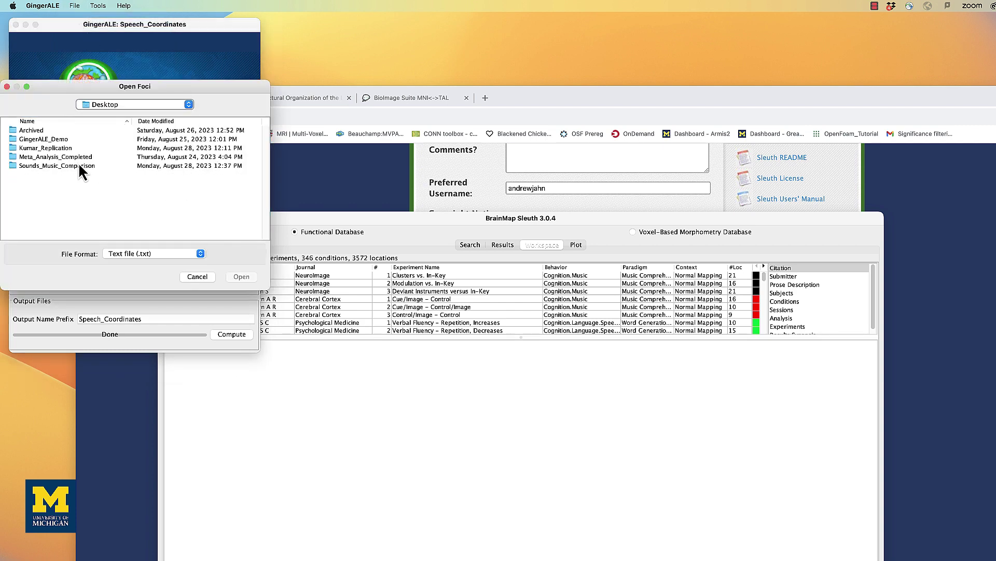
pyautogui.doubleClick(60, 166)
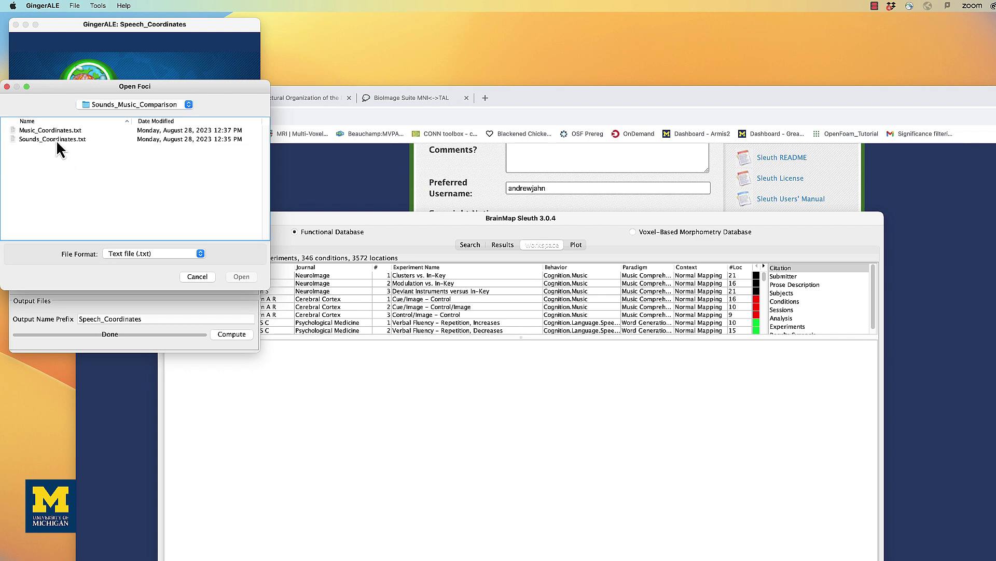
pyautogui.doubleClick(56, 139)
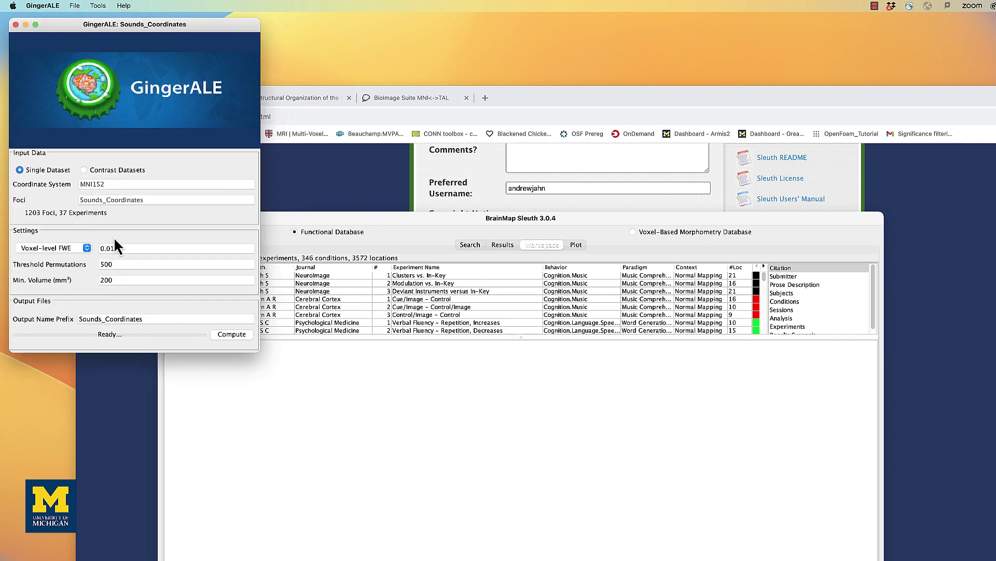
# - Set the output directory to ~/Desktop/Sounds_Music_Comparison/ in the preferences and compute the Sounds_Coordinates analysis
pyautogui.click(123, 249)
pyautogui.press('super+comma')
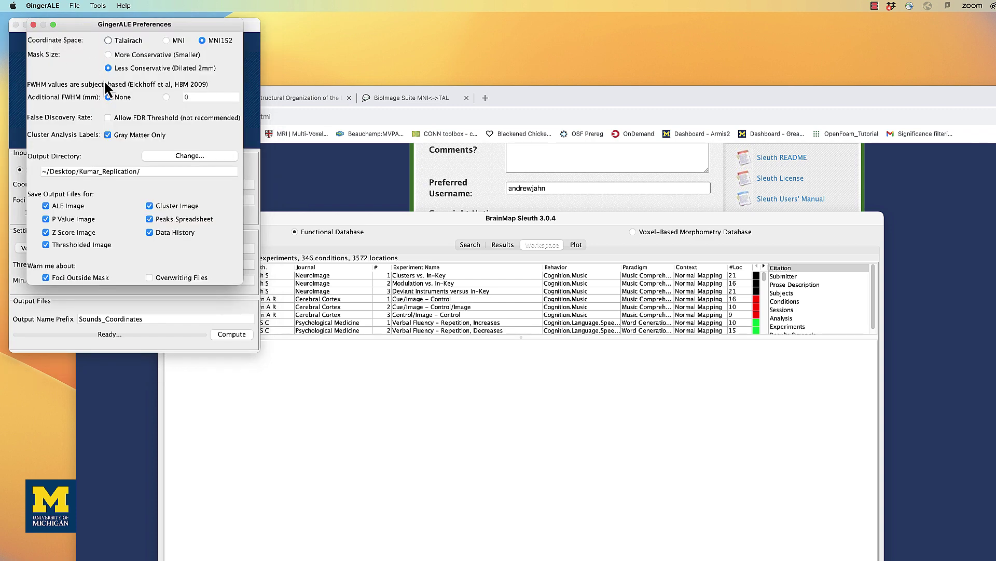
pyautogui.click(164, 157)
pyautogui.click(52, 132)
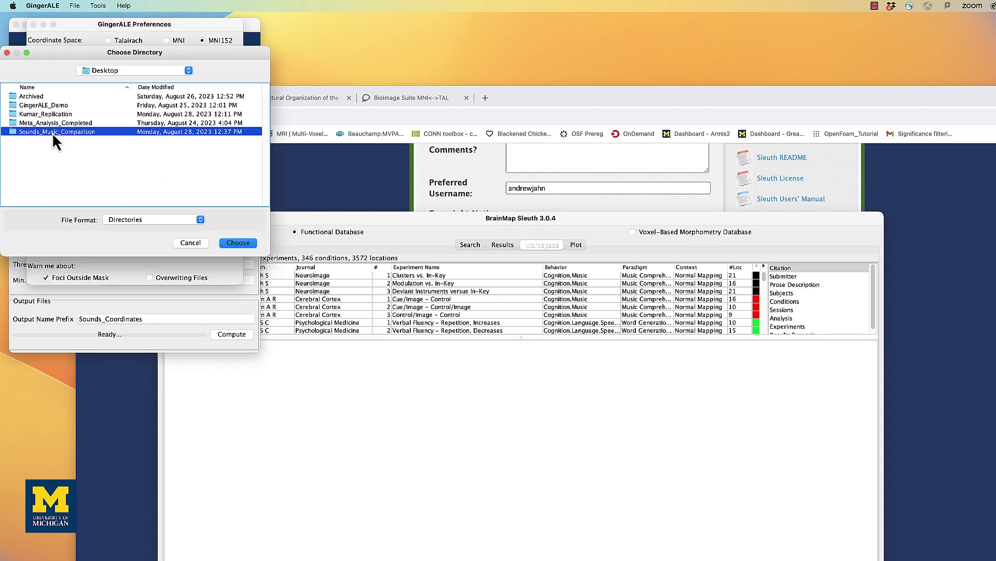
pyautogui.click(234, 244)
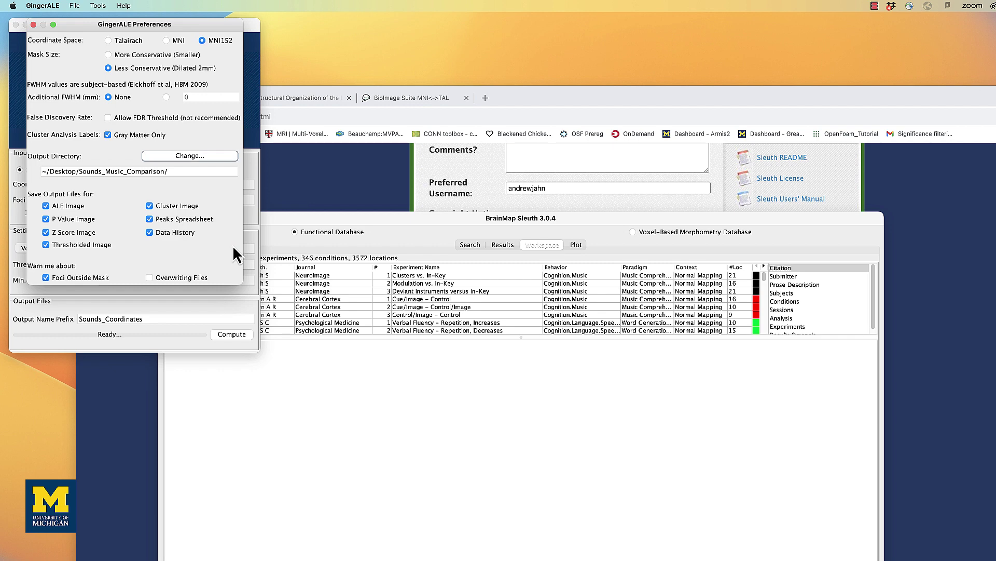
pyautogui.click(34, 25)
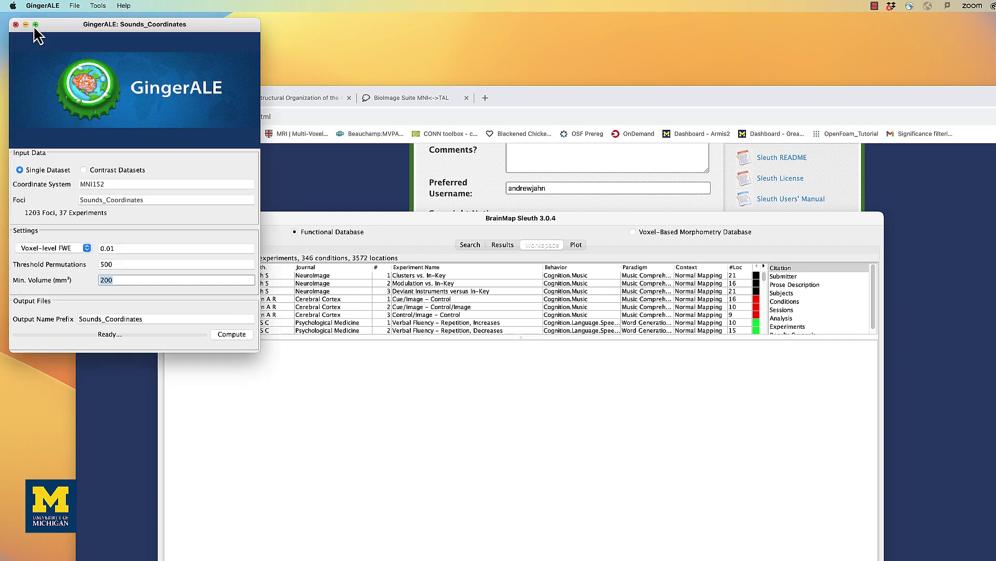
pyautogui.click(231, 335)
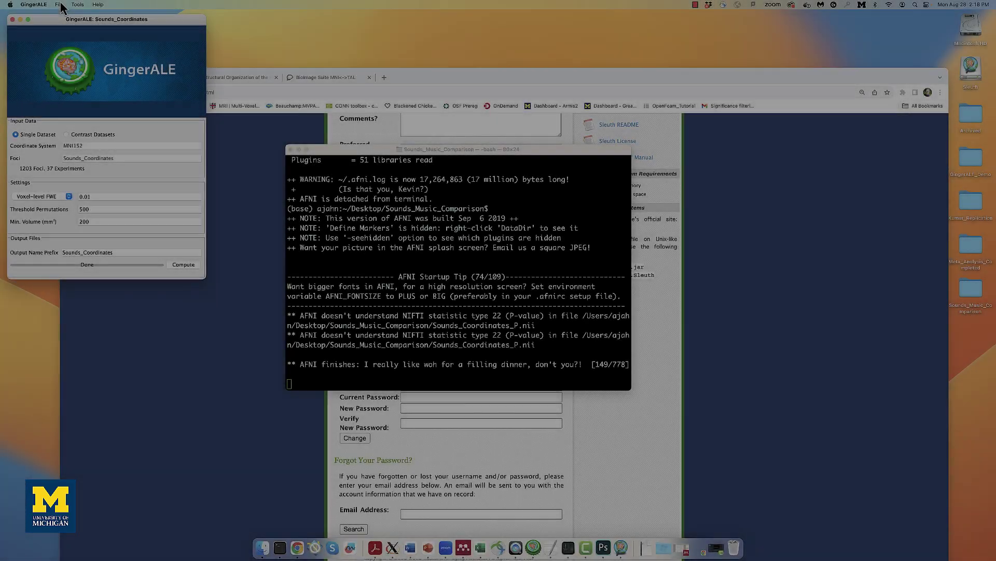
# - Open Music_Coordinates.txt as the foci in GingerALE and compute its single-dataset analysis
pyautogui.click(59, 4)
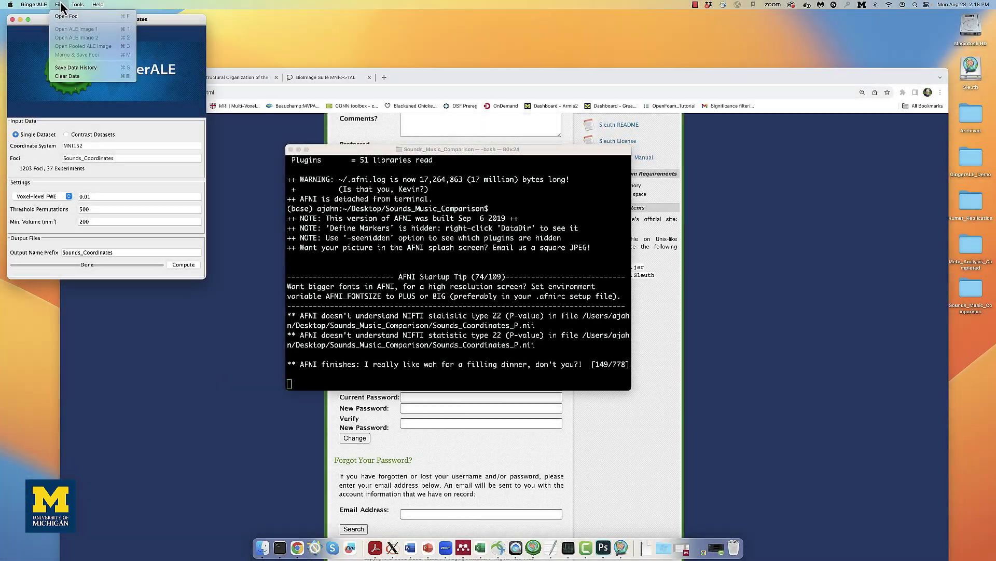
pyautogui.click(63, 16)
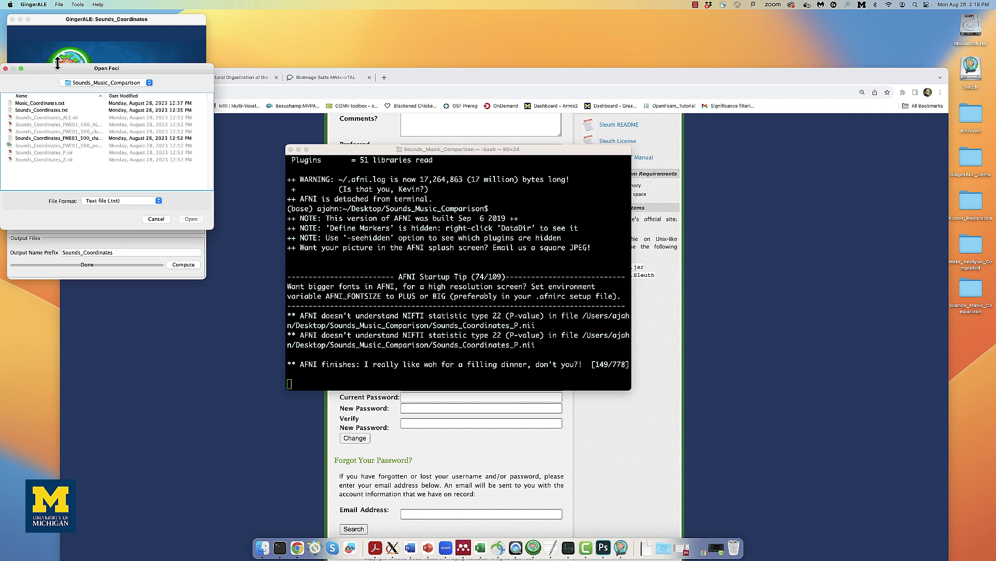
pyautogui.click(42, 102)
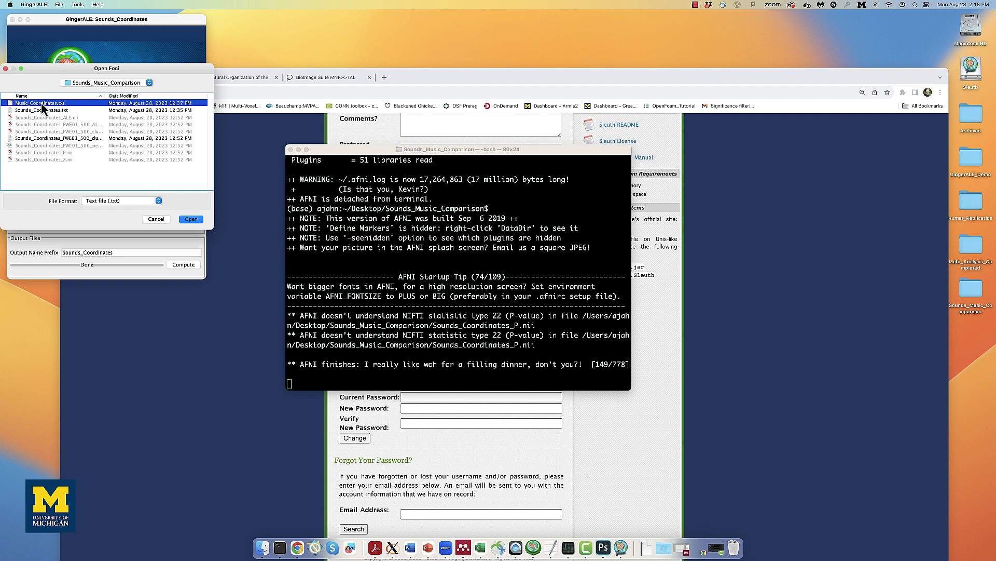
pyautogui.click(191, 218)
pyautogui.click(180, 266)
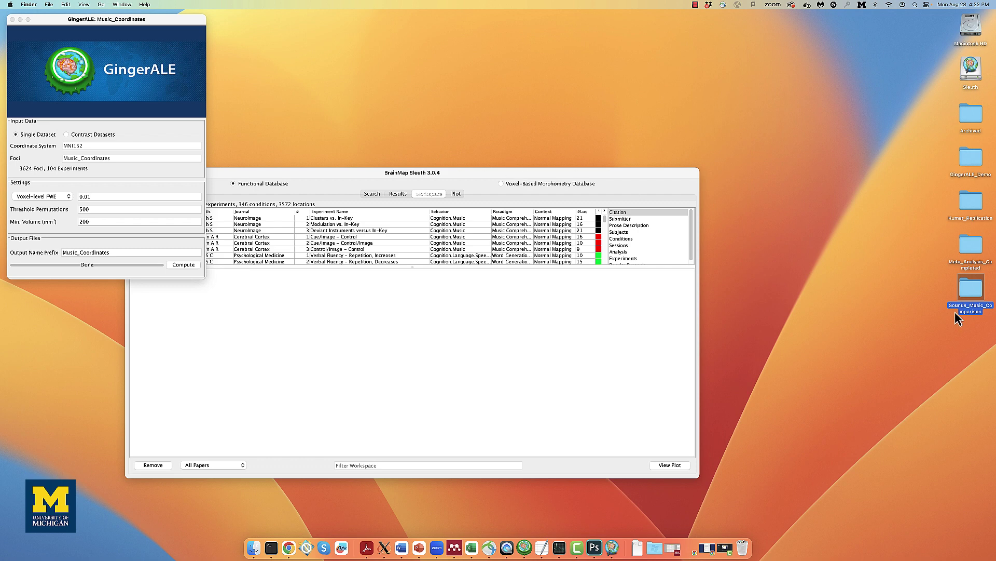
# - Examine the Sounds_Music_Comparison folder's files in Finder, including the music and sounds coordinate text files, and close the window
pyautogui.doubleClick(976, 297)
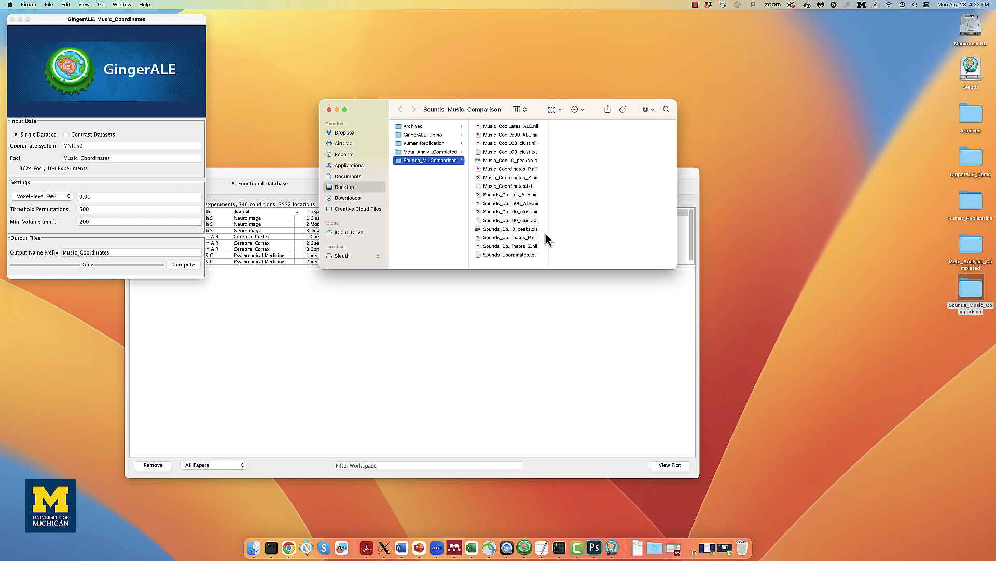
pyautogui.moveTo(547, 229); pyautogui.dragTo(613, 225)
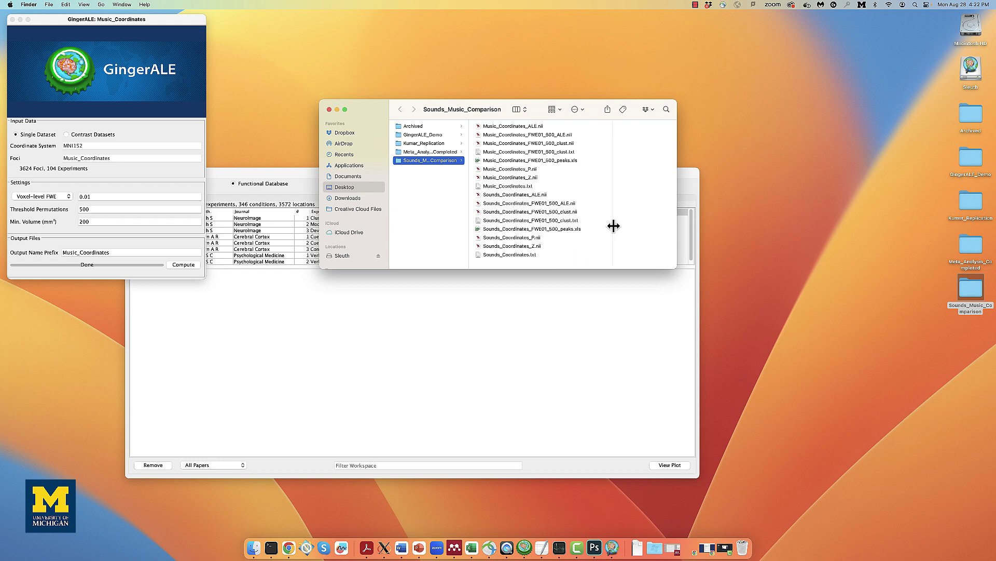
pyautogui.click(519, 187)
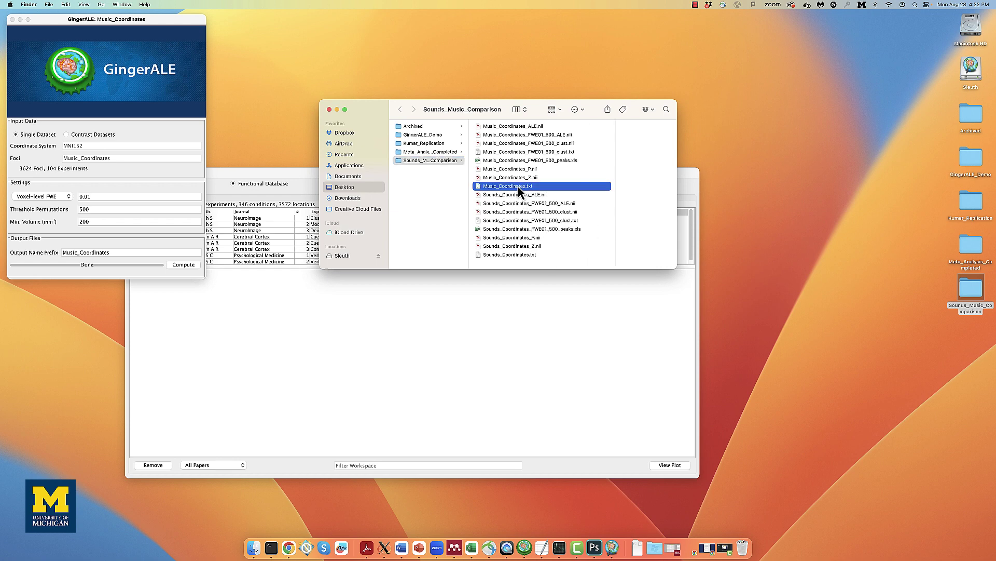
pyautogui.click(488, 255)
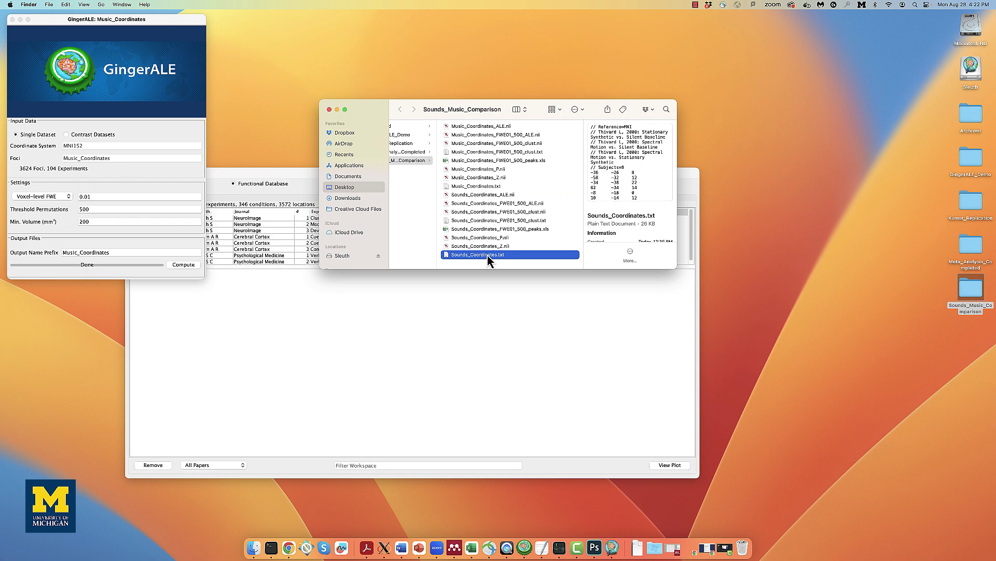
pyautogui.click(329, 109)
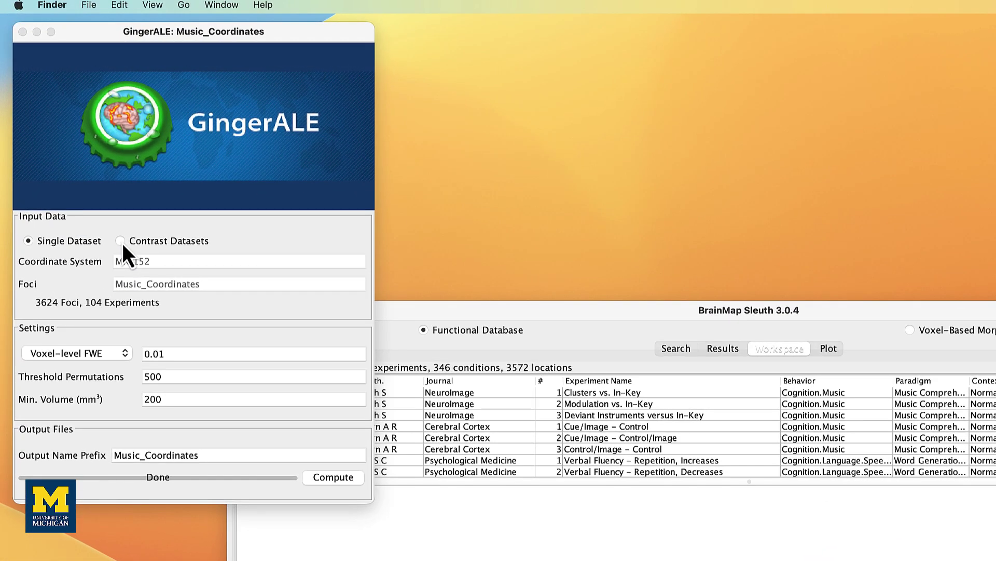
# - Switch to contrasting datasets and load Music_Coordinates_FWE01_500_ALE.nii as ALE image 1 and the matching Sounds_Coordinates_FWE01_500_ALE file as image 2
pyautogui.click(120, 241)
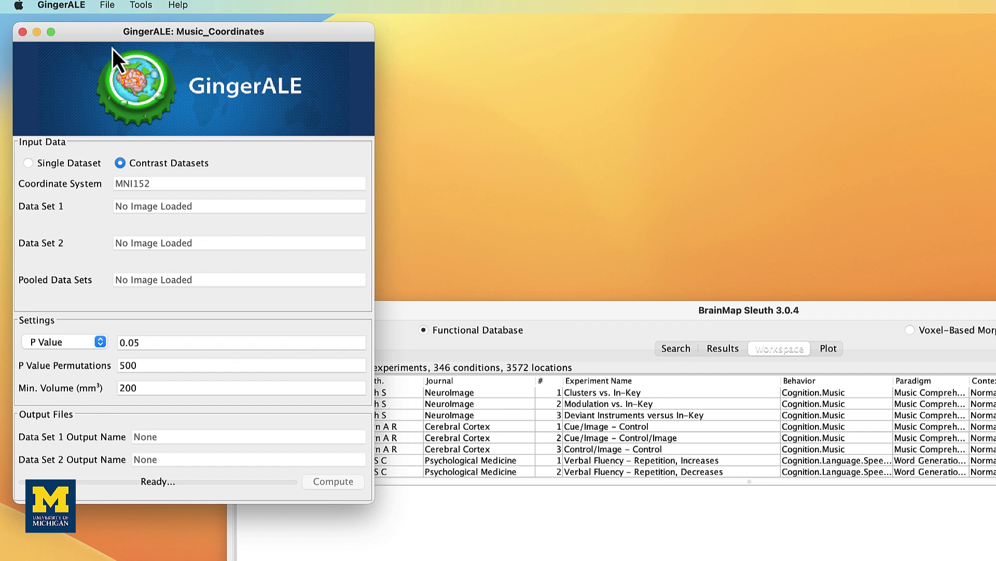
pyautogui.click(107, 4)
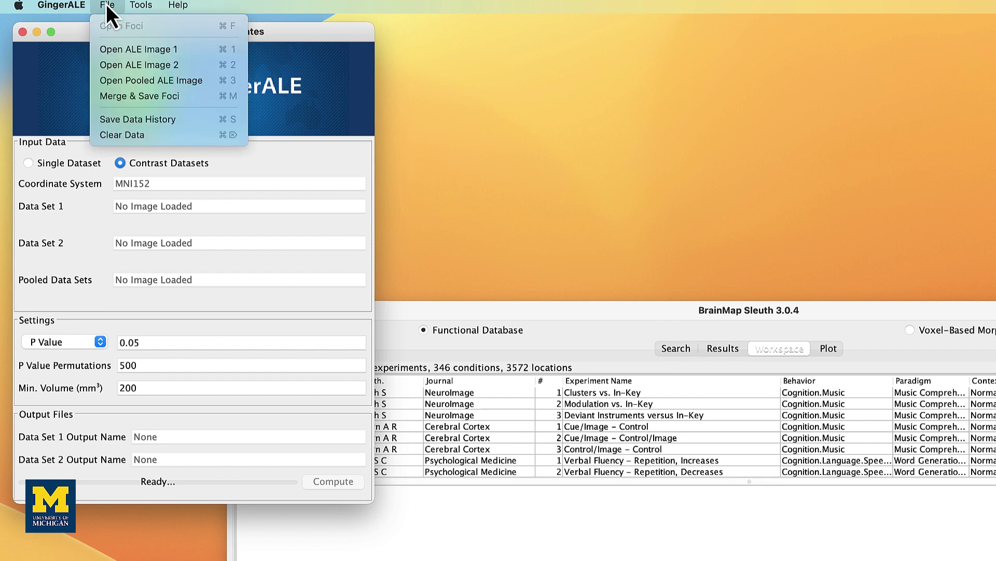
pyautogui.click(123, 48)
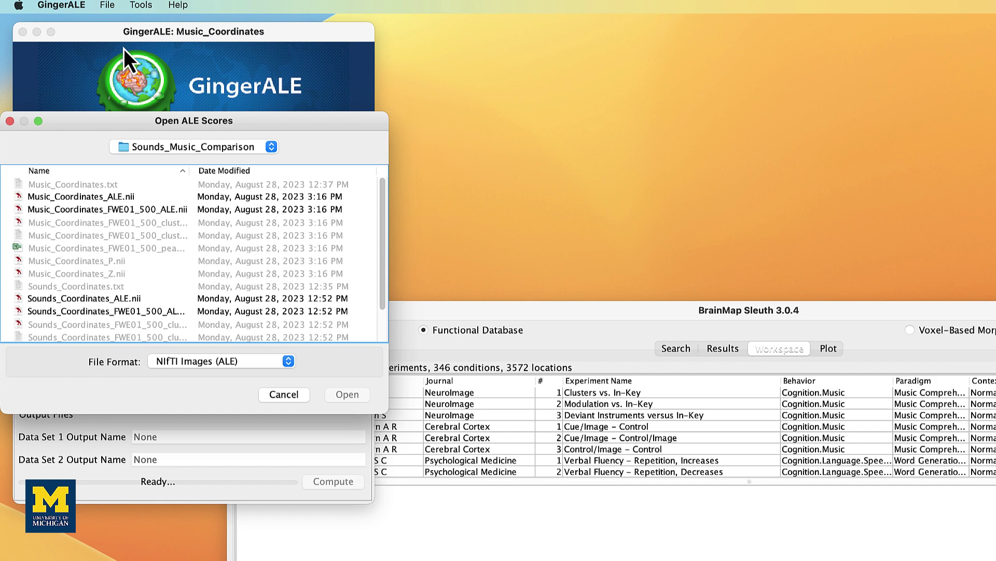
pyautogui.doubleClick(151, 210)
pyautogui.click(107, 5)
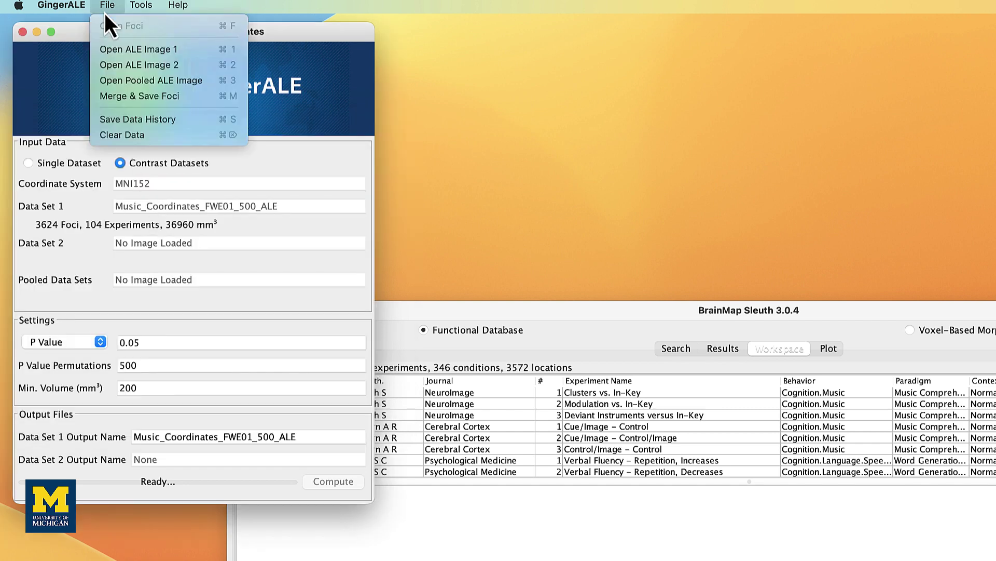
pyautogui.click(121, 66)
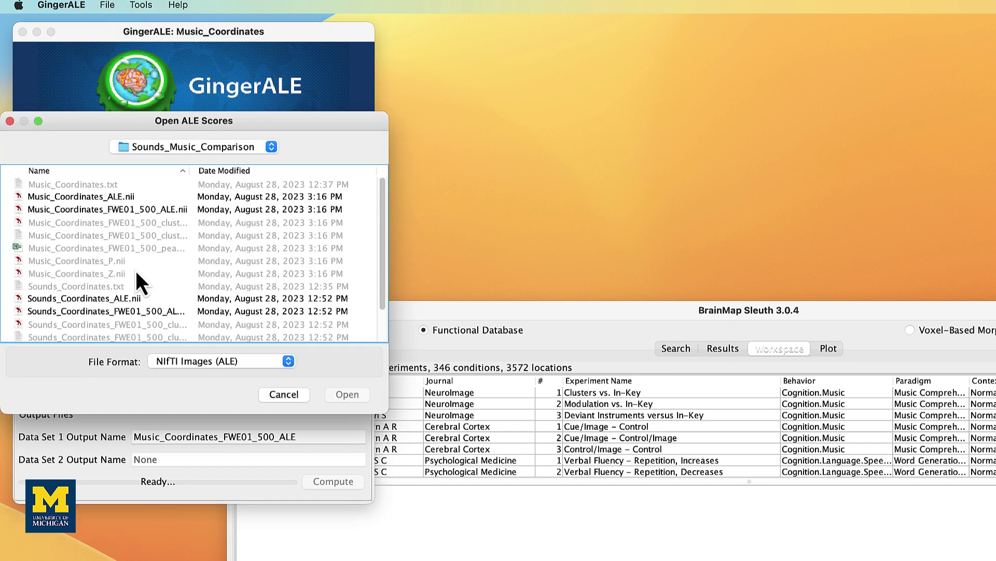
pyautogui.doubleClick(147, 311)
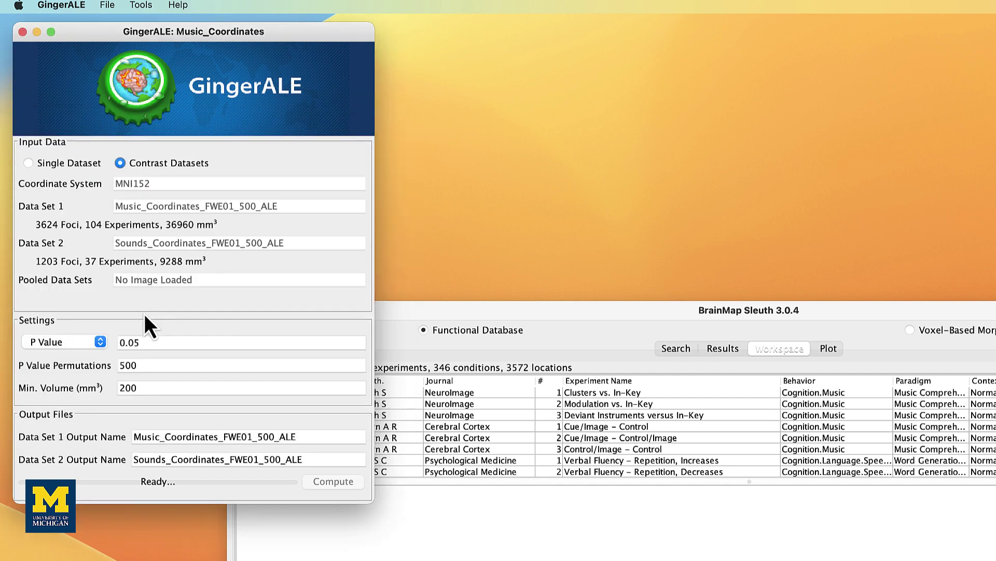
# - Merge the foci of both datasets and save them as pooled.txt in the Sounds_Music_Comparison folder
pyautogui.click(106, 5)
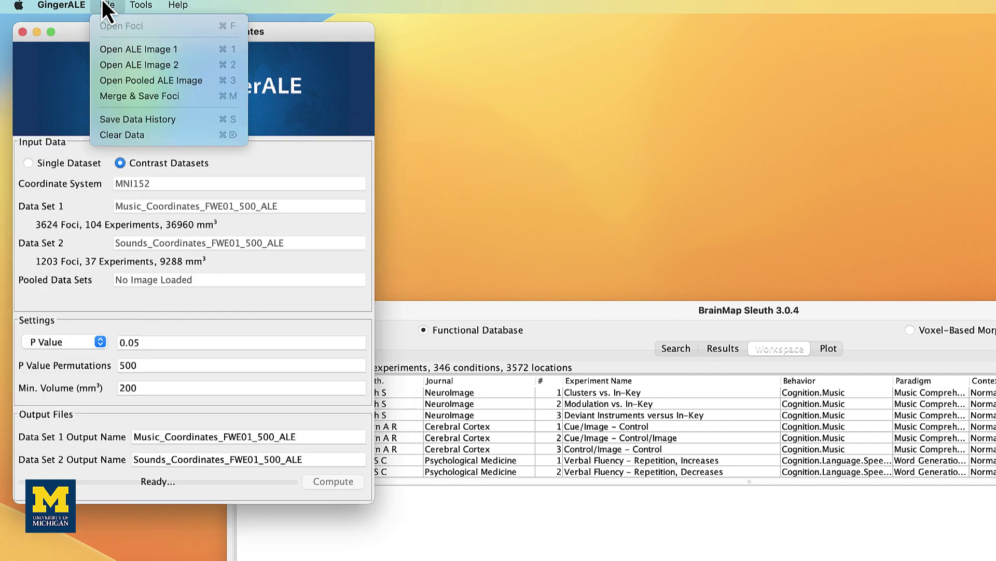
pyautogui.click(135, 102)
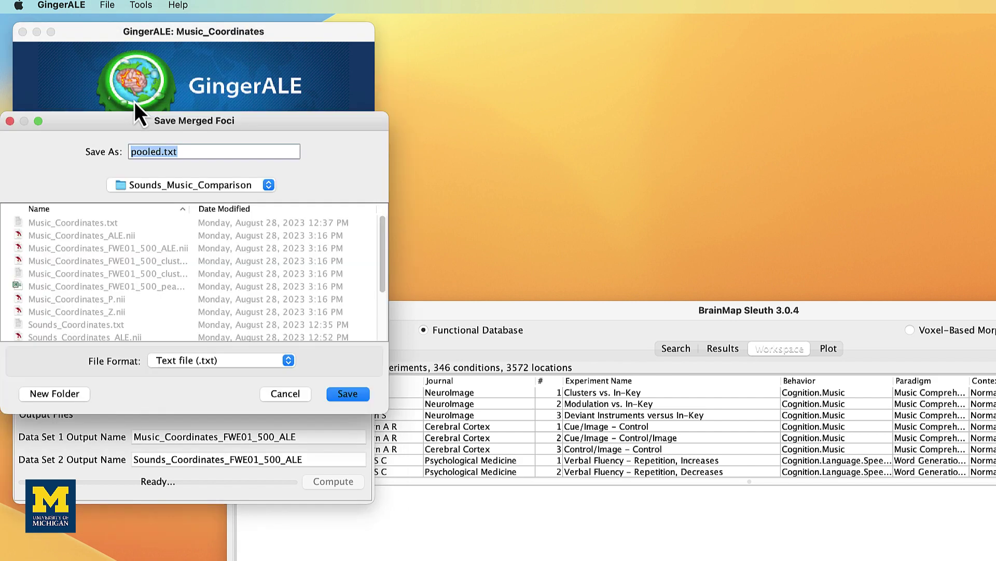
pyautogui.click(344, 395)
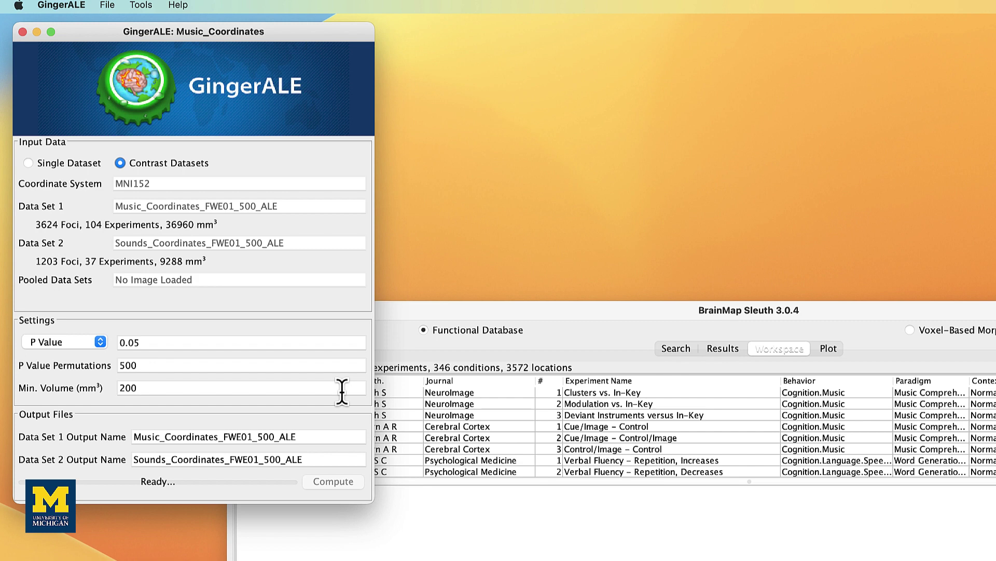
# - Return to single-dataset mode, open pooled.txt as the foci and compute its analysis
pyautogui.click(44, 167)
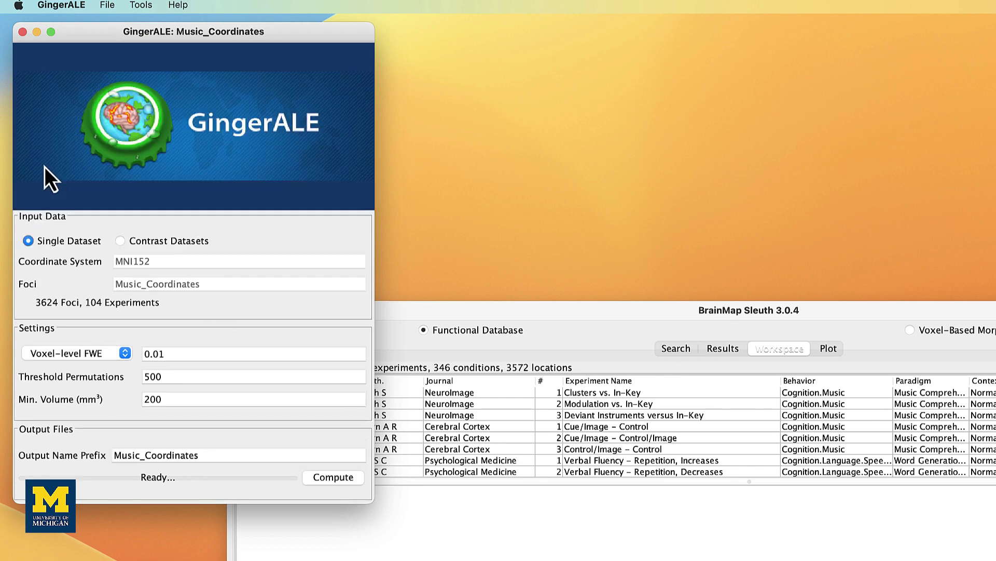
pyautogui.click(106, 6)
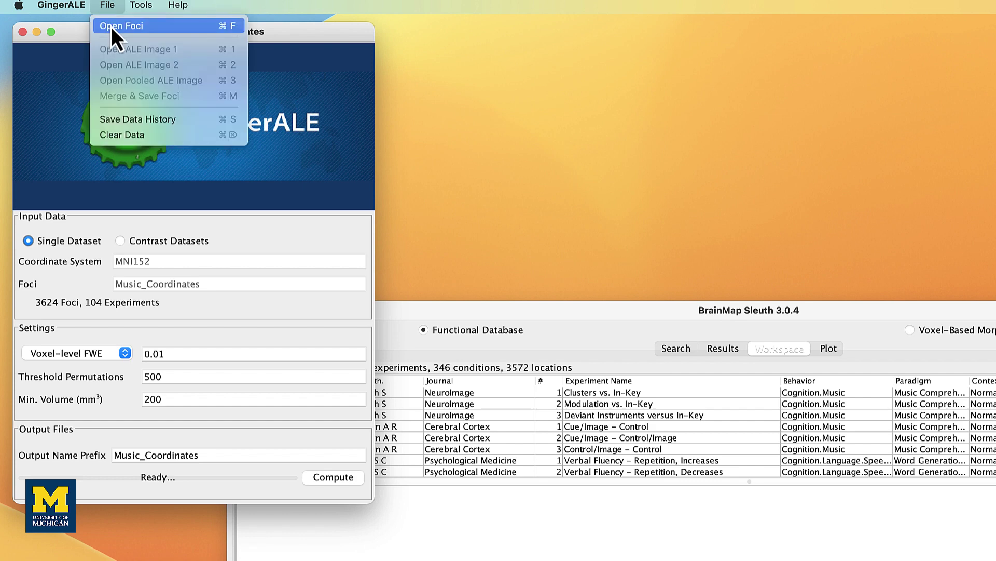
pyautogui.click(111, 27)
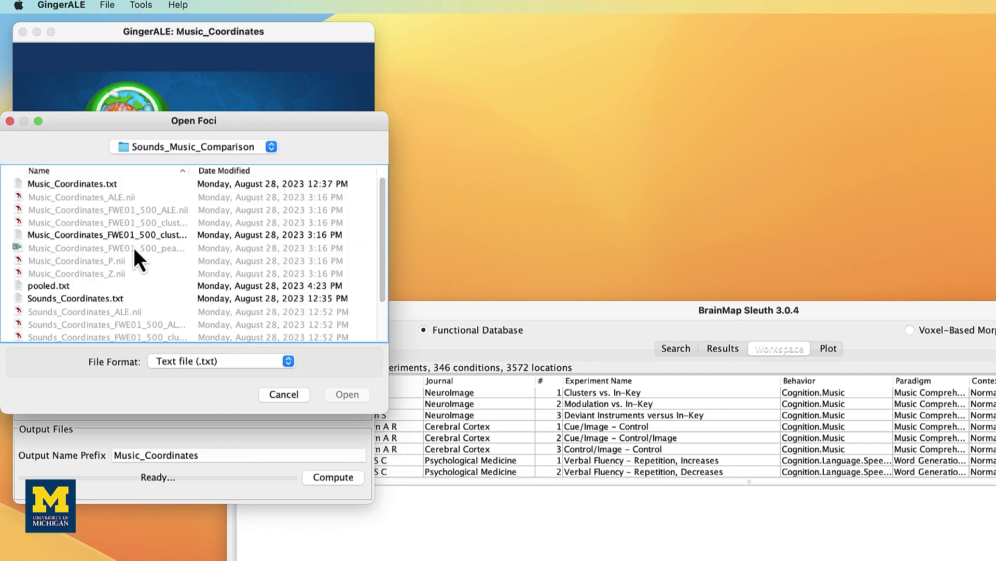
pyautogui.doubleClick(58, 285)
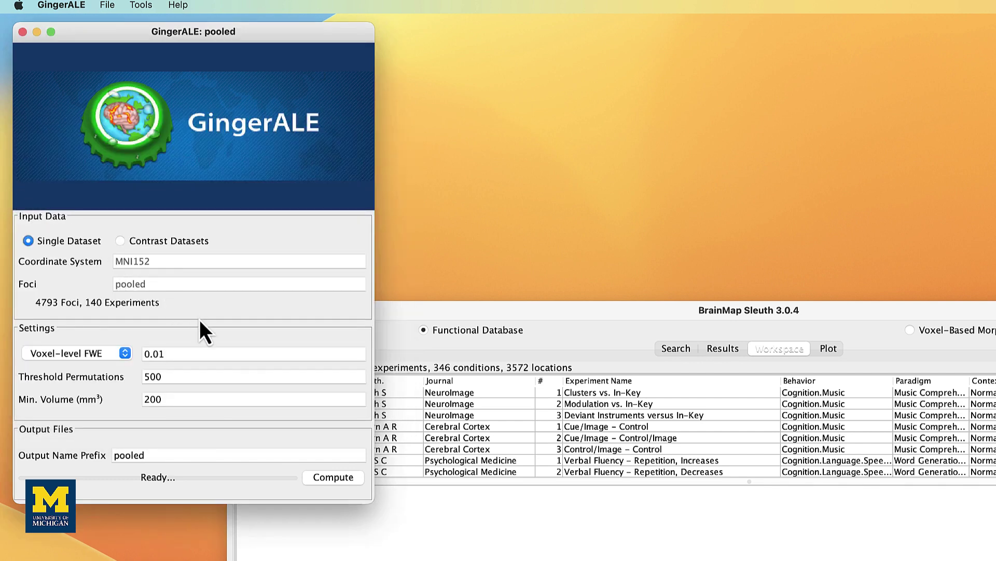
pyautogui.click(322, 478)
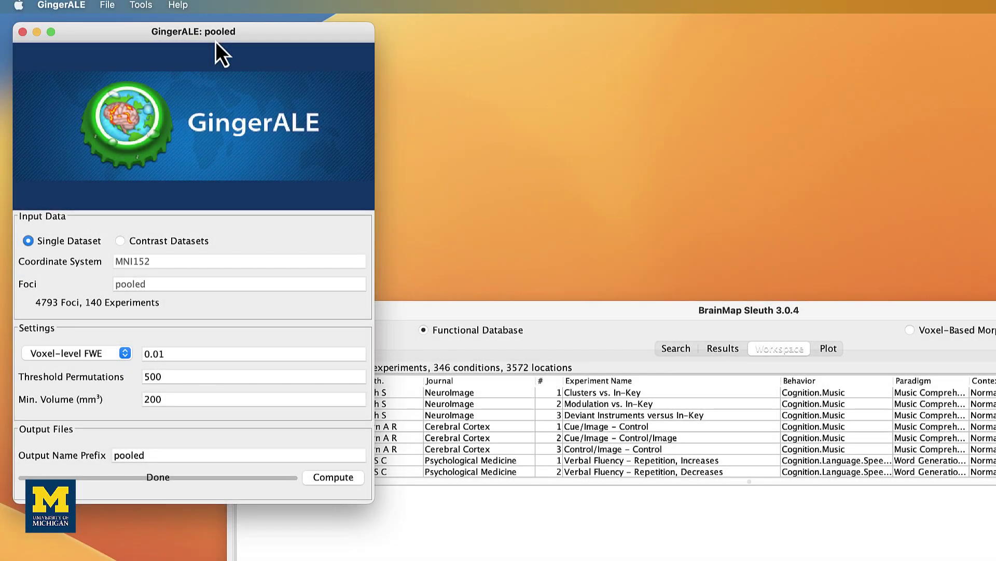
# - Return to contrast mode, load pooled_FWE01_500_ALE.nii as the pooled ALE image and compute the contrast analysis
pyautogui.click(121, 240)
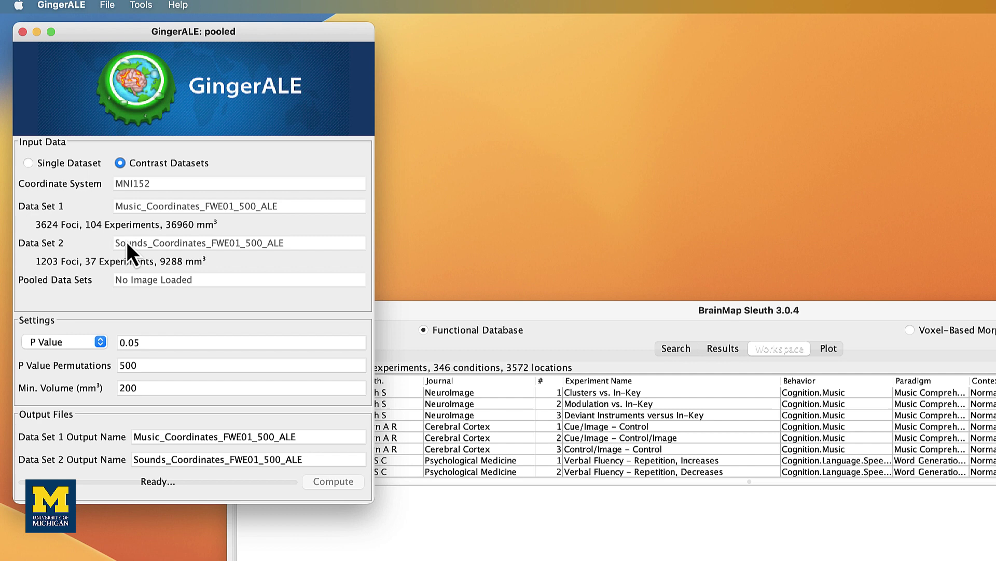
pyautogui.click(95, 2)
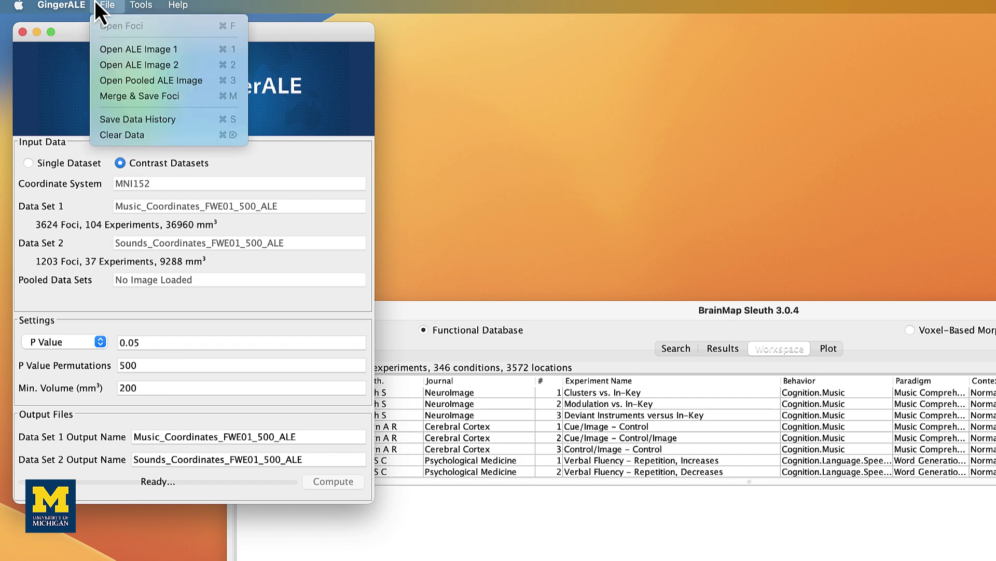
pyautogui.click(115, 82)
pyautogui.scroll(-3, 139, 279)
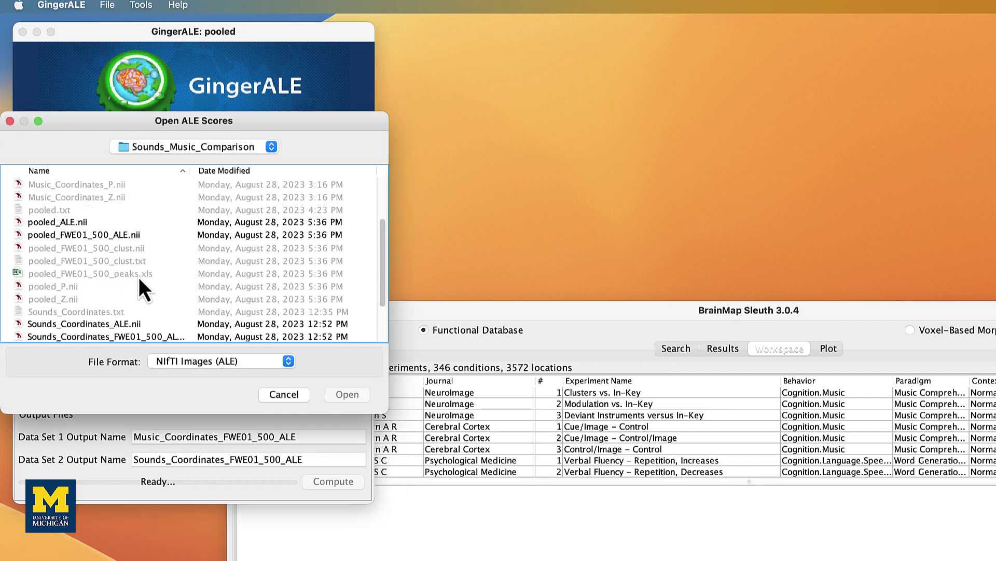
pyautogui.click(114, 236)
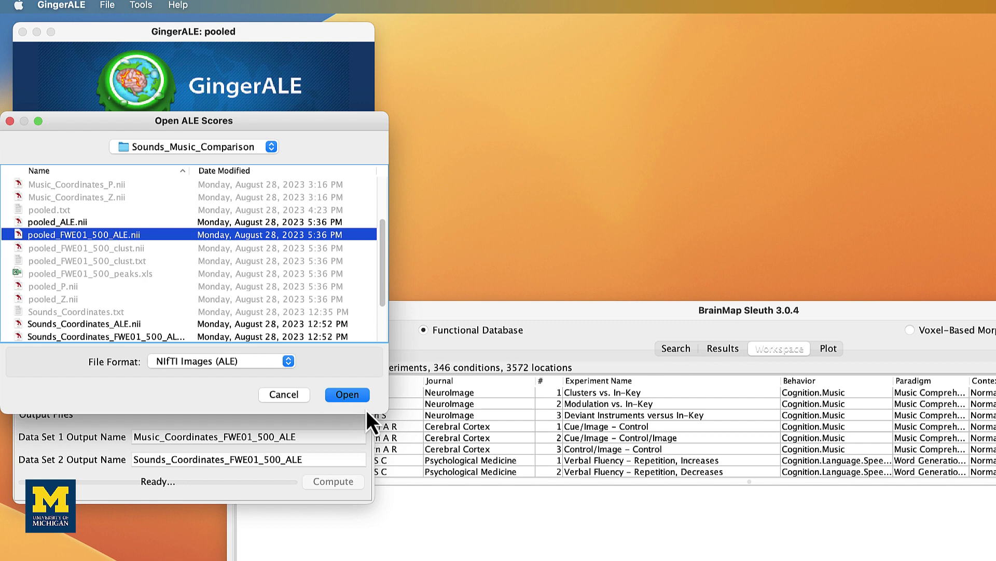
pyautogui.click(356, 397)
pyautogui.click(345, 486)
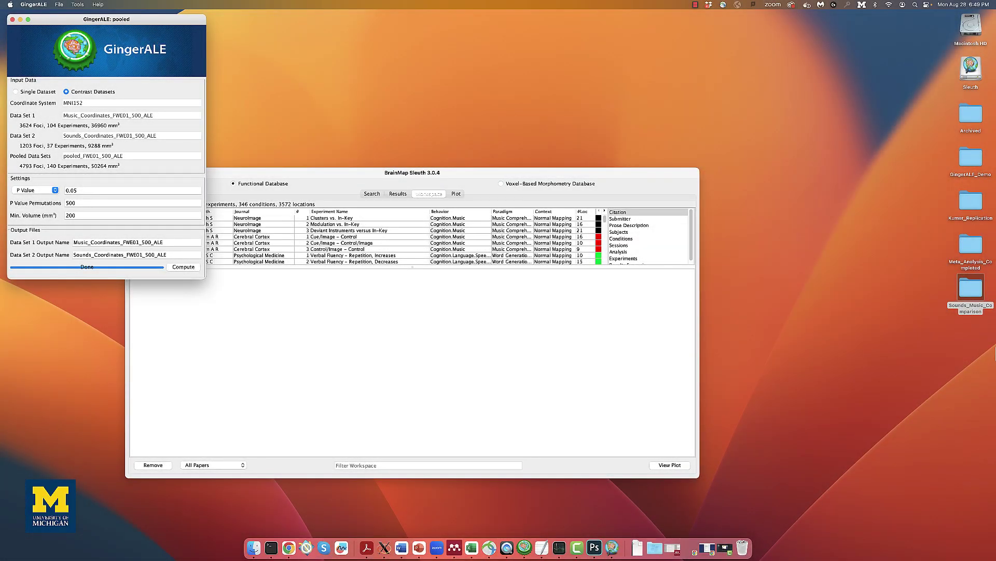
# - Open the Sounds_Music_Comparison folder from the desktop and examine the contrast output files with their full names readable
pyautogui.click(967, 294)
pyautogui.doubleClick(967, 294)
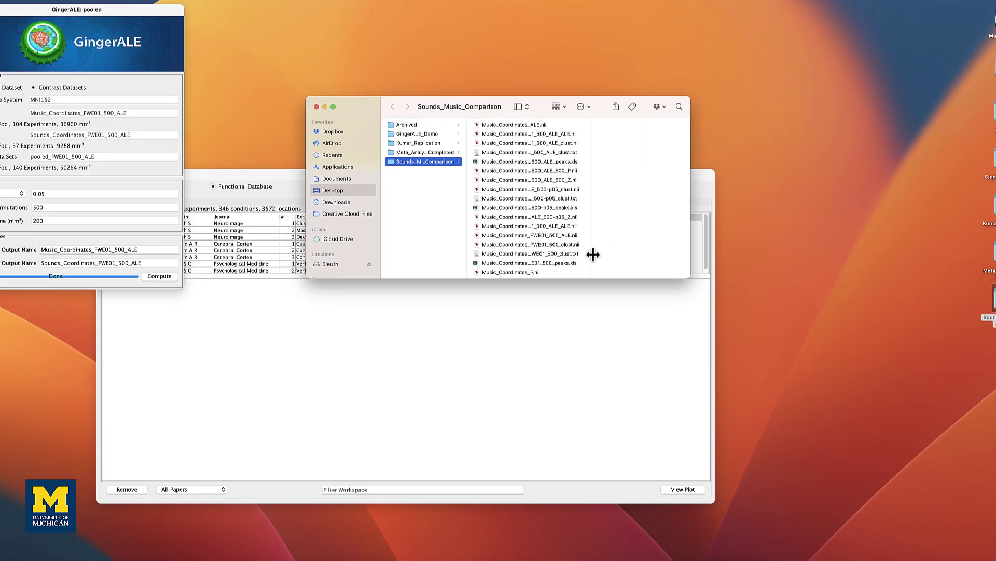
pyautogui.moveTo(593, 255); pyautogui.dragTo(629, 259)
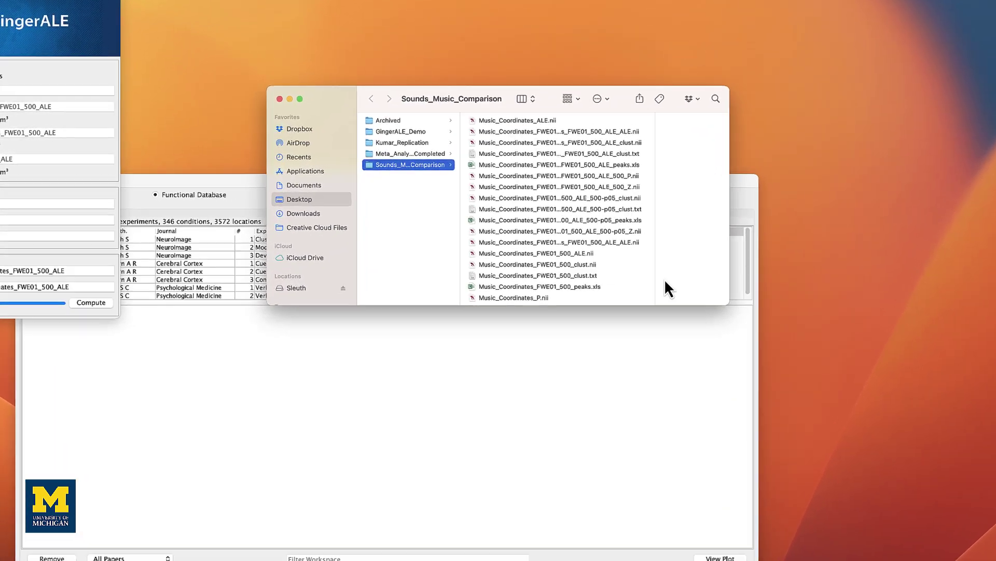
pyautogui.scroll(-5, 591, 257)
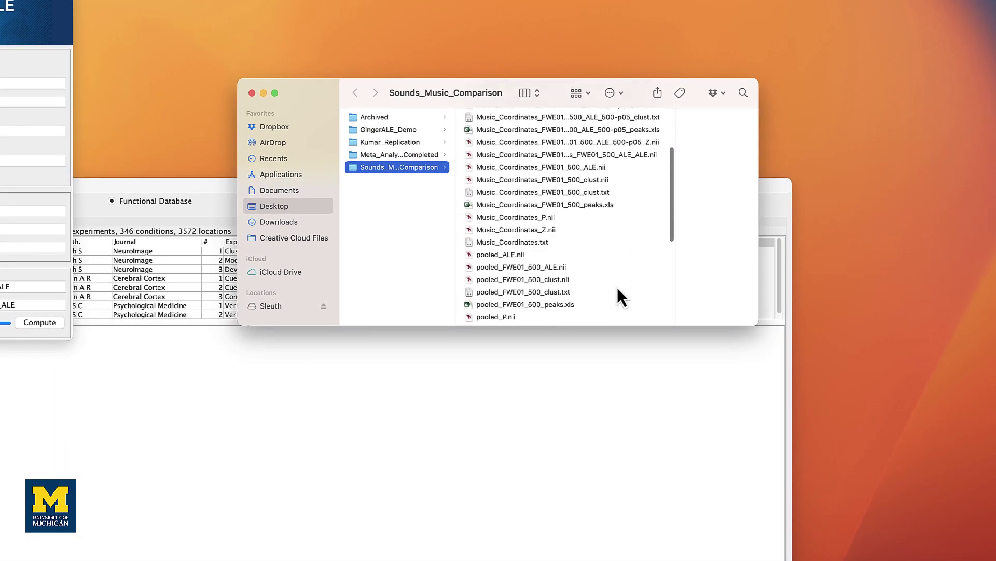
pyautogui.scroll(-10, 618, 288)
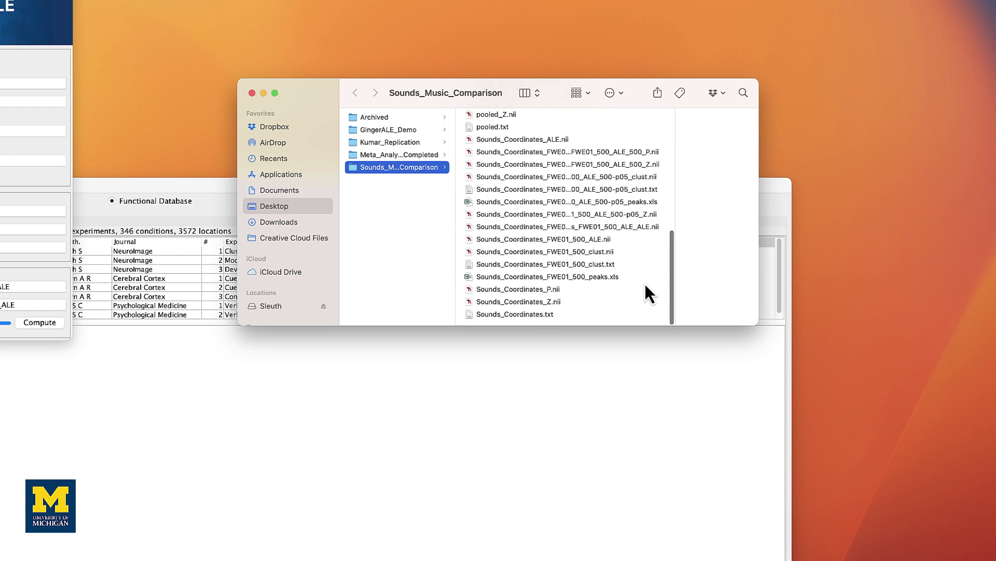
pyautogui.moveTo(675, 281); pyautogui.dragTo(855, 275)
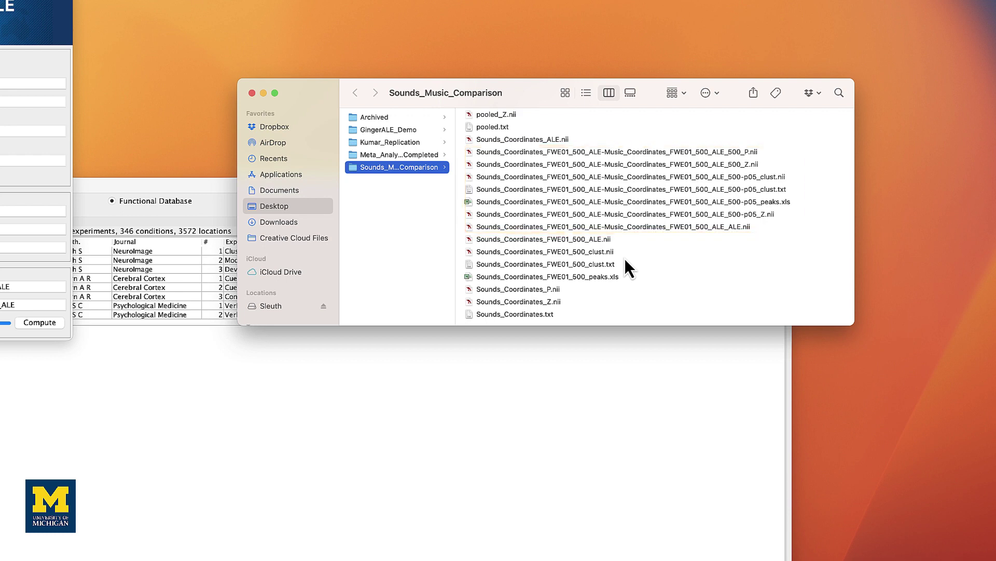
pyautogui.scroll(10, 624, 258)
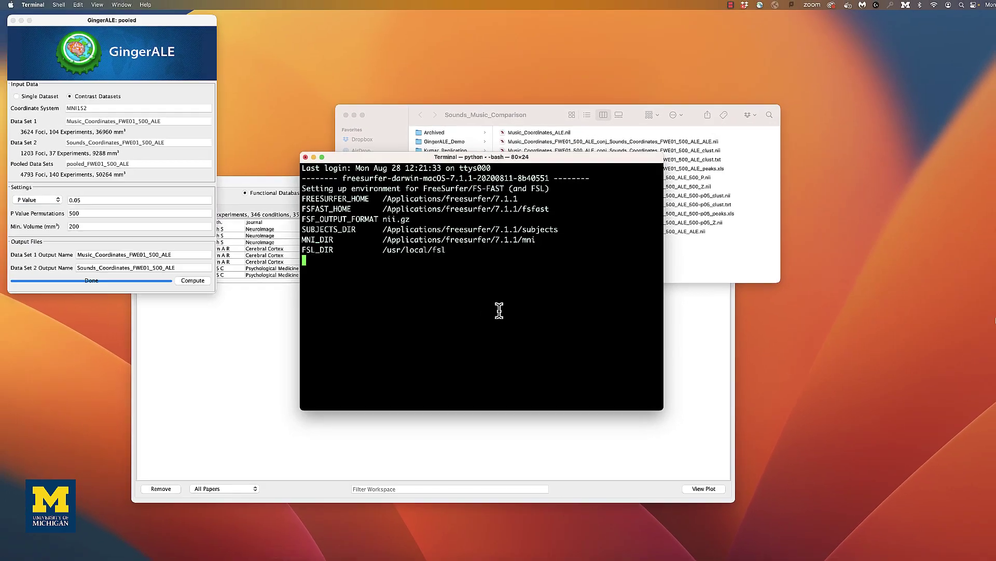
# - In Terminal, change to Desktop/Sounds_Music_Comparison/, list its files and launch afni
pyautogui.write('cd Desktop/So')
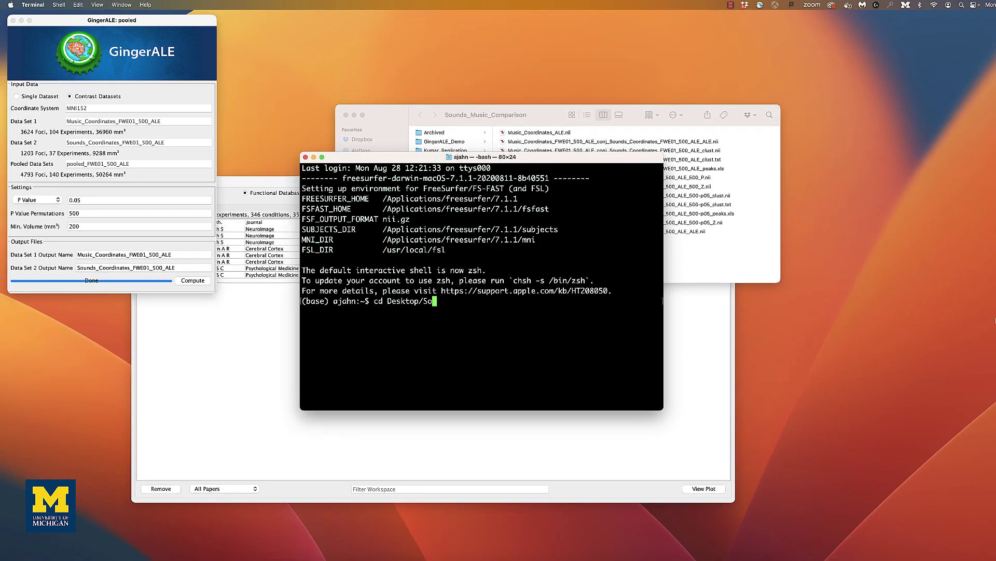
pyautogui.press('Tab')
pyautogui.press('Return')
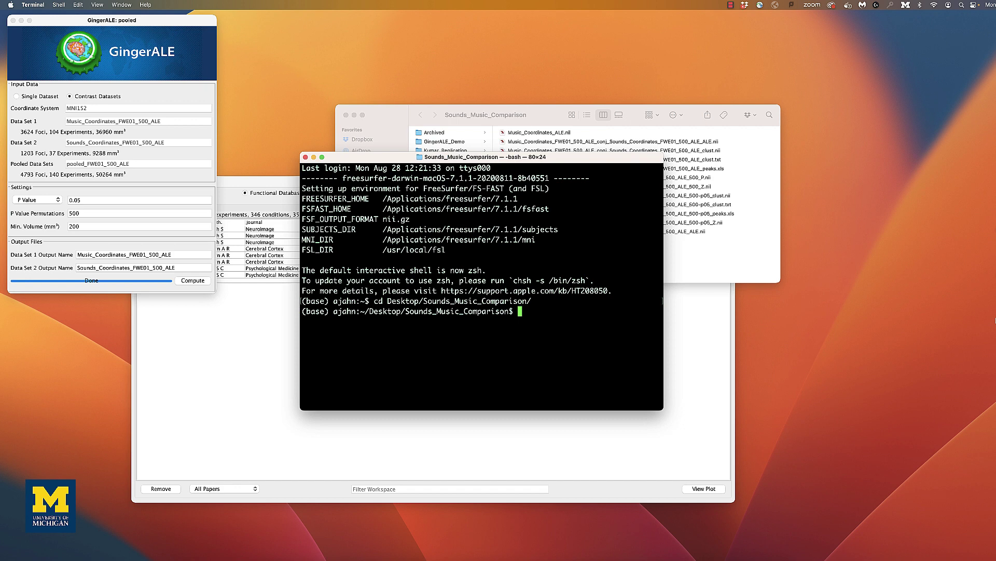
pyautogui.write('ls')
pyautogui.press('Return')
pyautogui.write('afni')
pyautogui.press('Return')
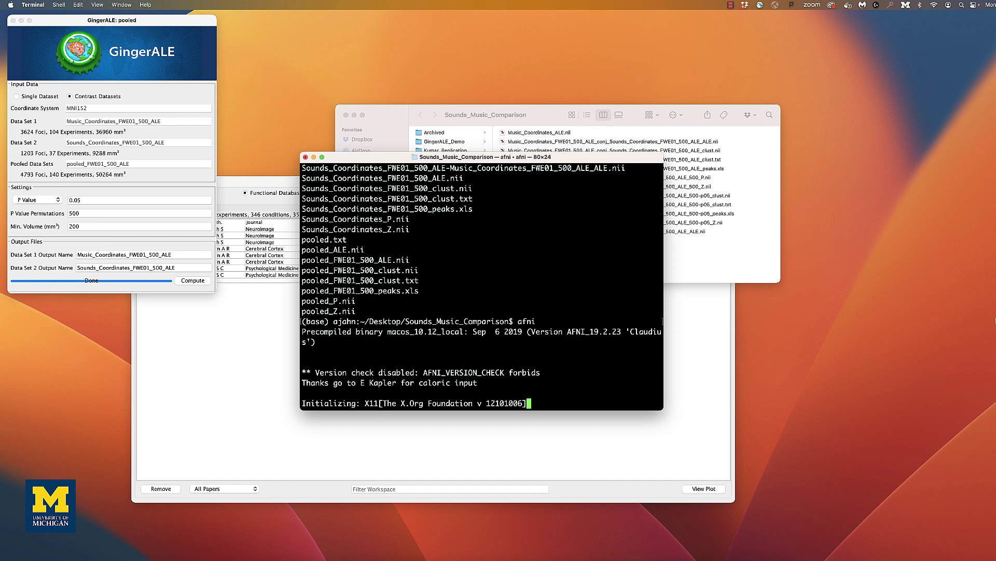
# - Set the AFNI underlay to MNI152_2009_template.nii.gz
pyautogui.click(200, 128)
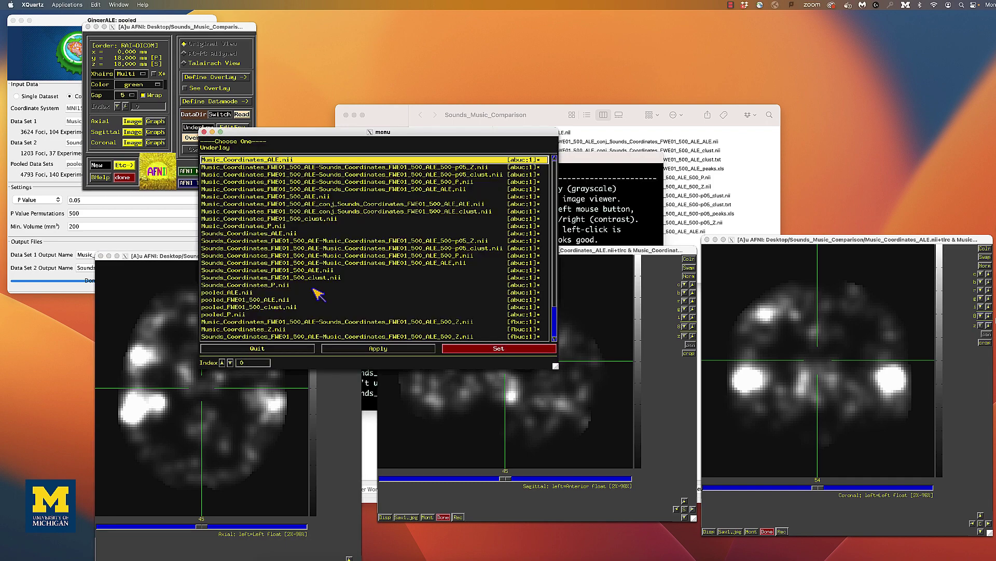
pyautogui.scroll(-2, 318, 296)
pyautogui.doubleClick(262, 329)
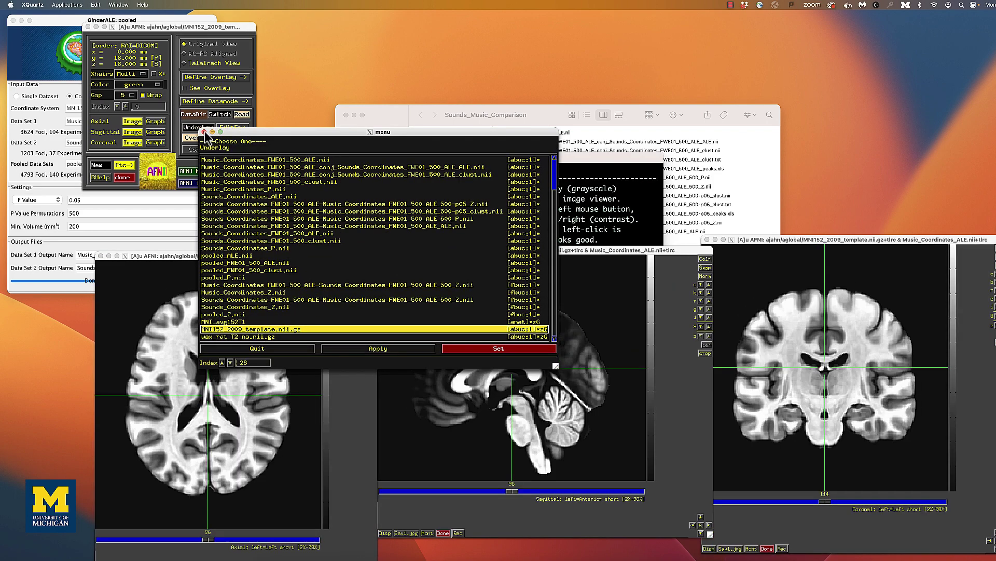
# - Overlay the Music_Coordinates_FWE01_500_ALE_conj_Sounds_Coordinates_FWE01_500_ALE_ALE.nii conjunction map and inspect the temporal cluster in each hemisphere
pyautogui.click(201, 138)
pyautogui.moveTo(272, 143); pyautogui.dragTo(263, 42)
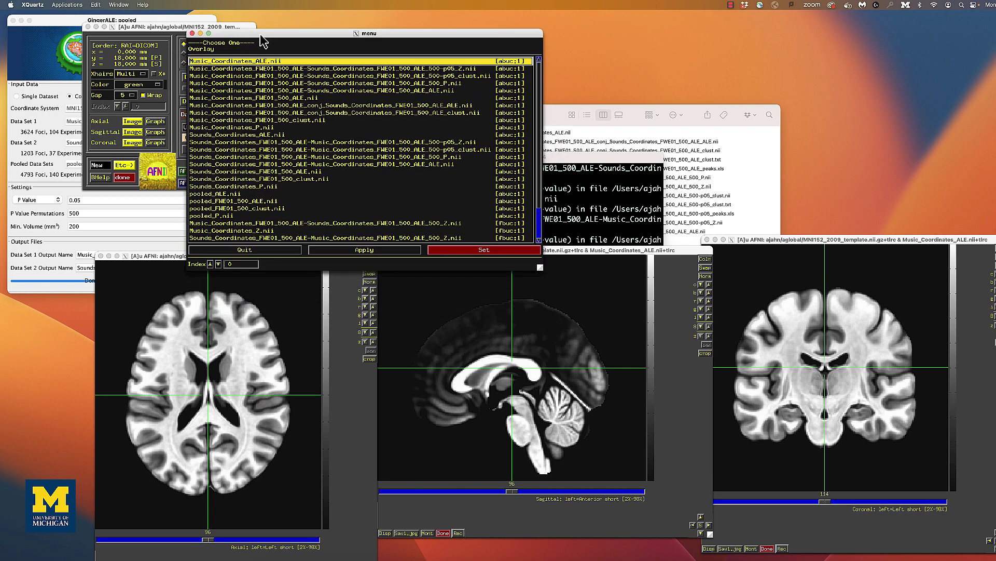
pyautogui.click(362, 106)
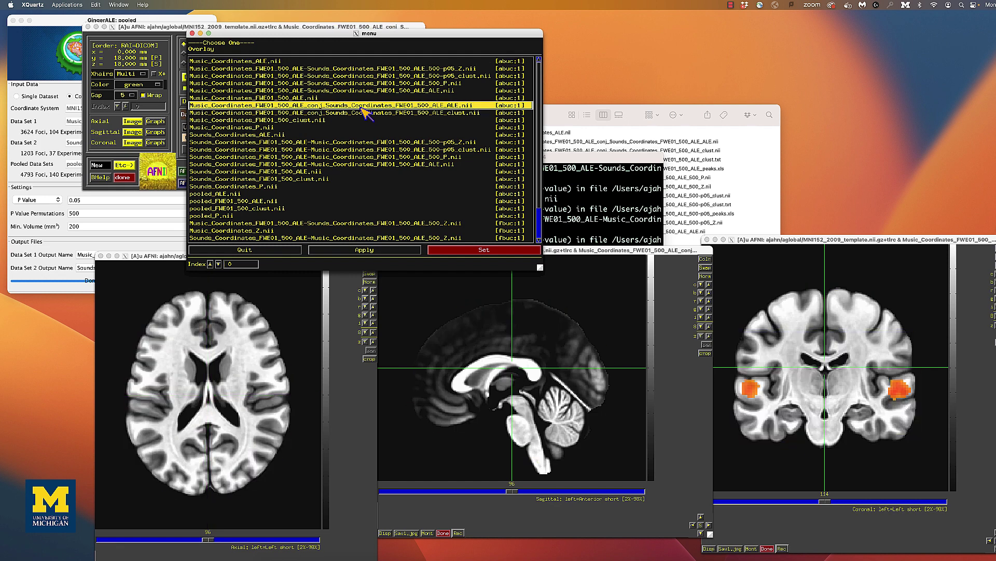
pyautogui.click(899, 388)
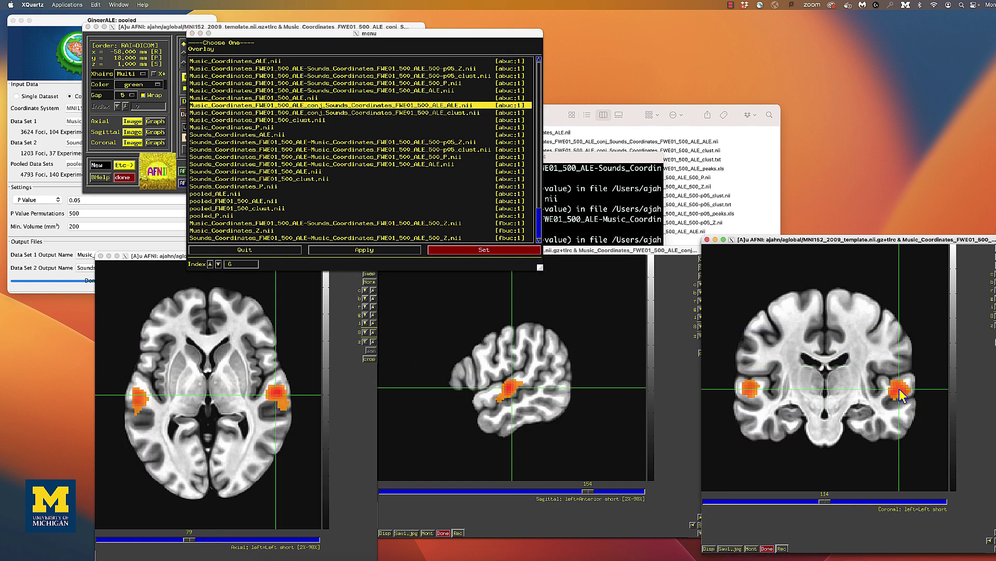
pyautogui.click(753, 387)
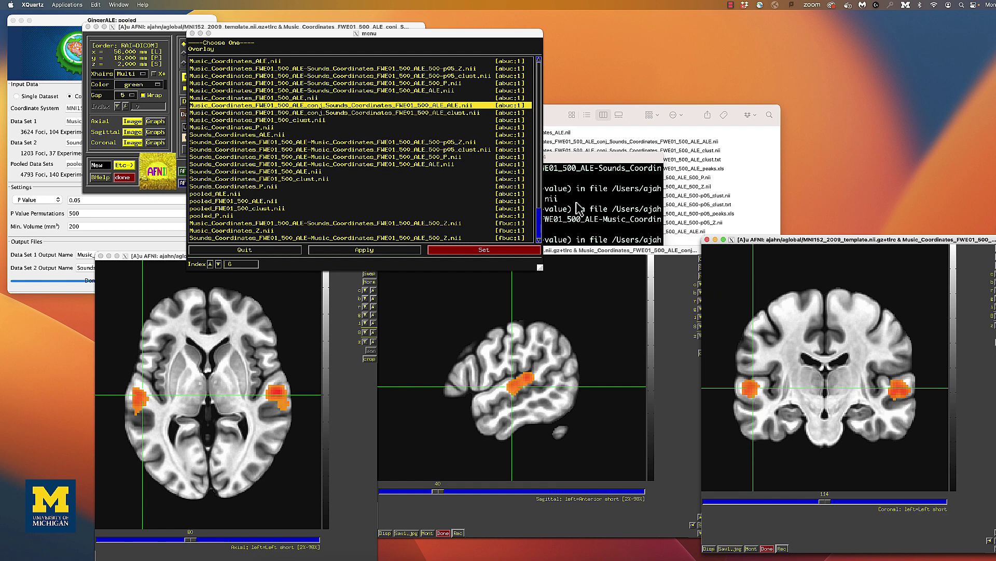
# - Switch the overlay to the music-minus-sounds contrast map Music_Coordinates_FWE01_500_ALE-Sounds_Coordinates_FWE01_500_ALE_500-p05_Z.nii
pyautogui.click(447, 69)
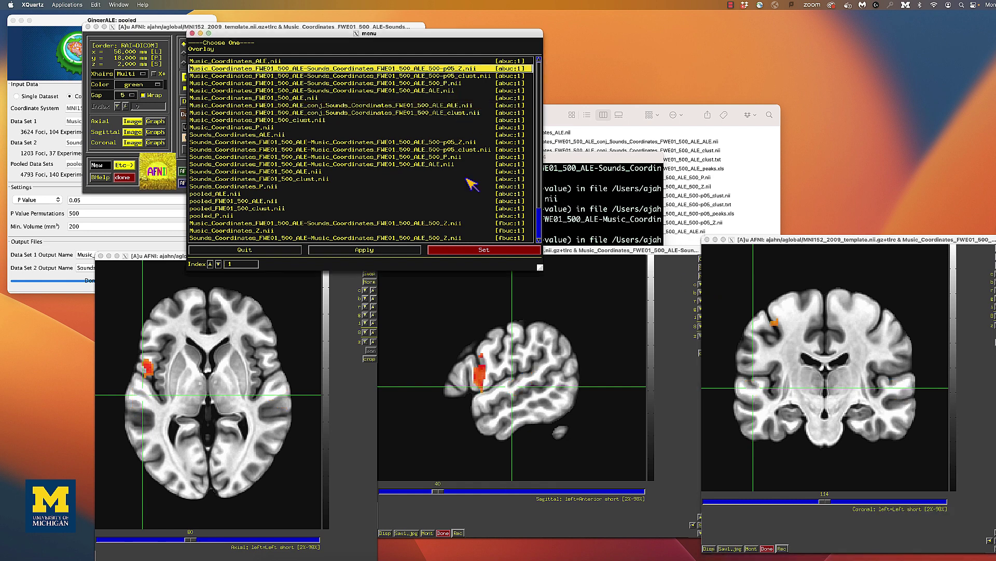
# - Centre the crosshairs on the frontal cluster of the music-minus-sounds contrast in the sagittal view
pyautogui.click(479, 375)
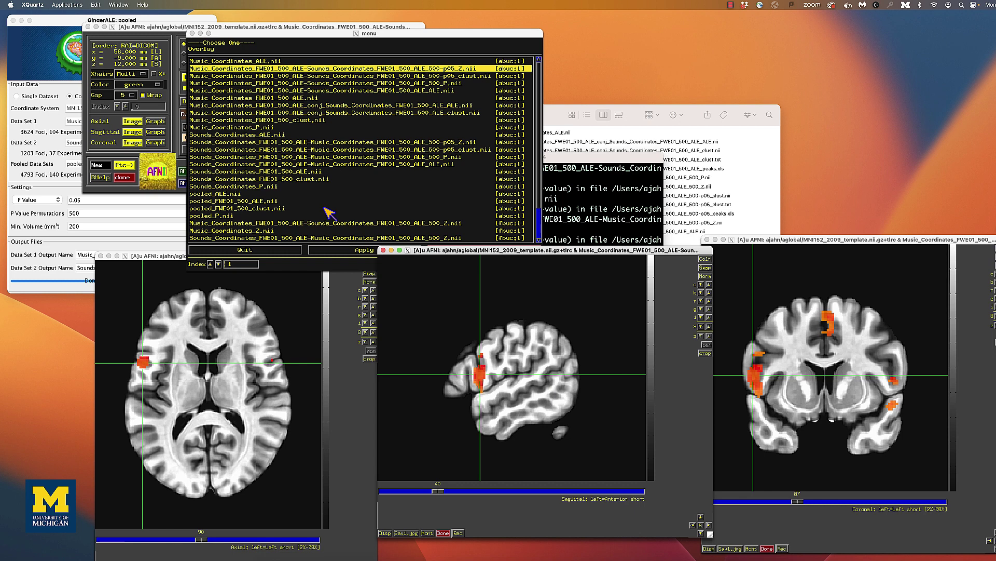
# - Overlay the sounds-minus-music contrast map Sounds_Coordinates_FWE01_500_ALE-Music_Coordinates_FWE01_500_ALE_500-p05_Z.nii and centre the crosshairs on its temporal cluster
pyautogui.click(310, 148)
pyautogui.click(307, 144)
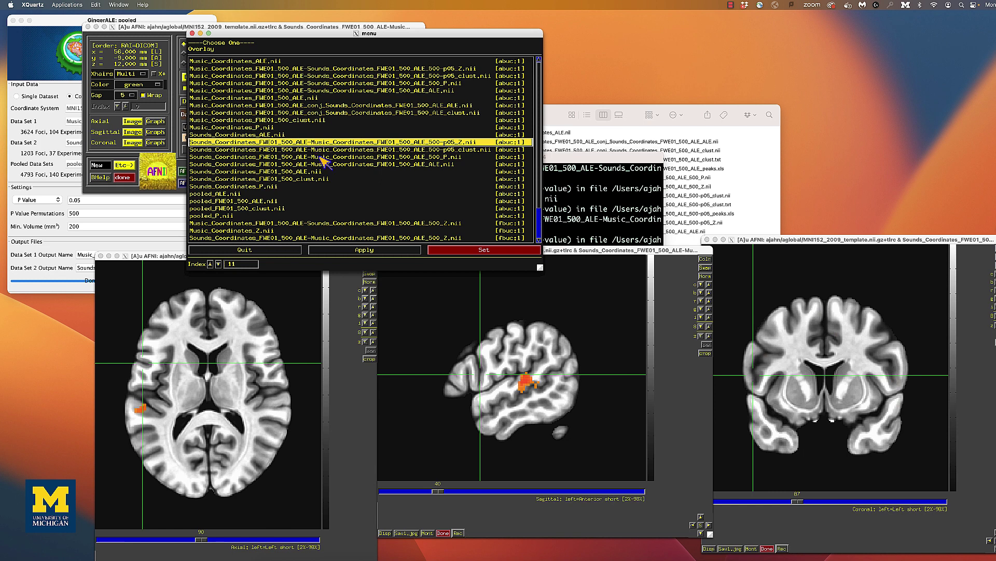
pyautogui.click(527, 381)
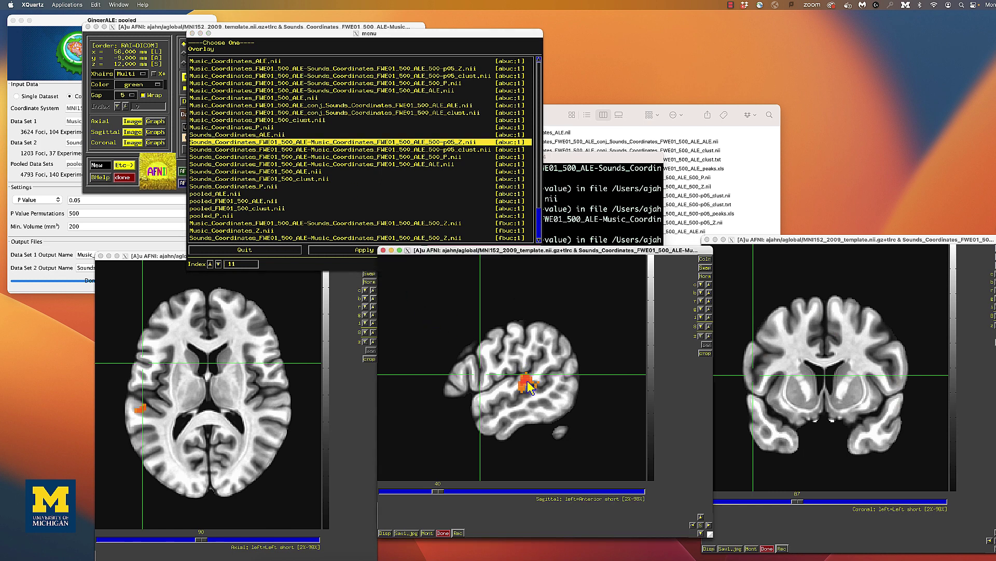
pyautogui.click(527, 381)
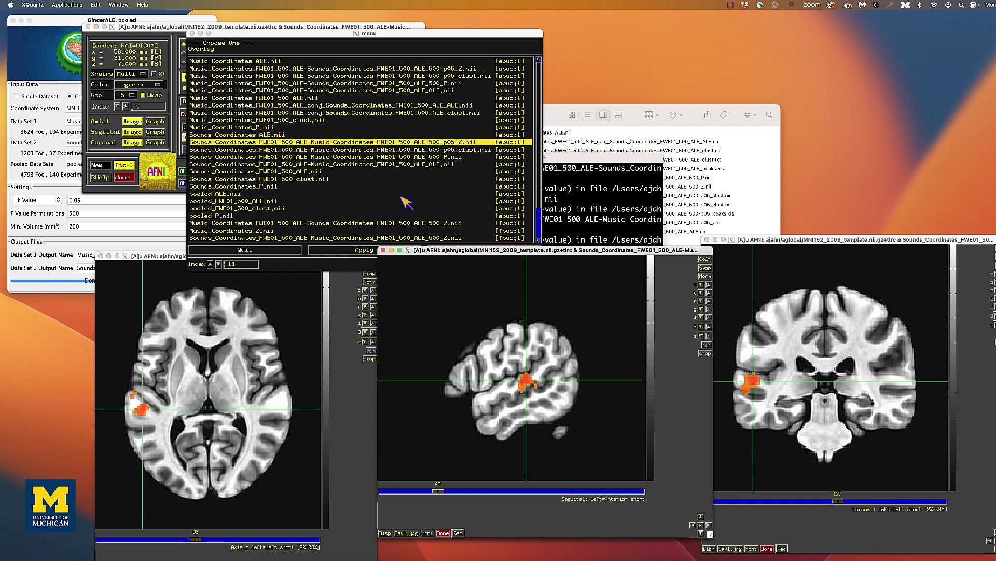
# - Switch the overlay back to the conjunction map Music_Coordinates_FWE01_500_ALE_conj_Sounds_Coordinates_FWE01_500_ALE_ALE.nii
pyautogui.click(425, 107)
pyautogui.click(423, 105)
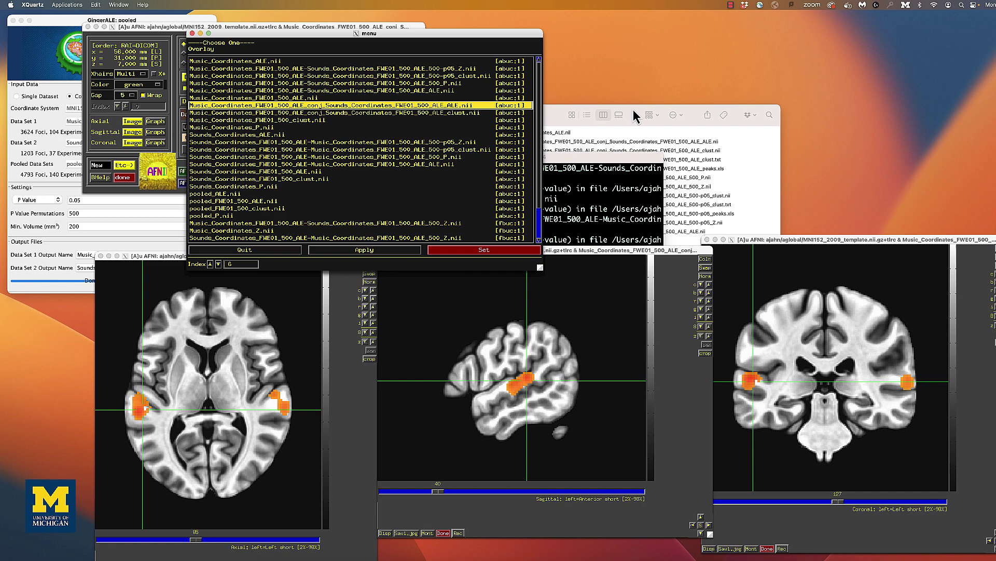
# - From Finder, open Music_Coordinates_FWE01_500_ALE_conj_Sounds_Coordinates_FWE01_500_ALE_peaks.xls in Excel despite the format mismatch, uncover the axial view and examine the first peak's anatomical label
pyautogui.click(689, 108)
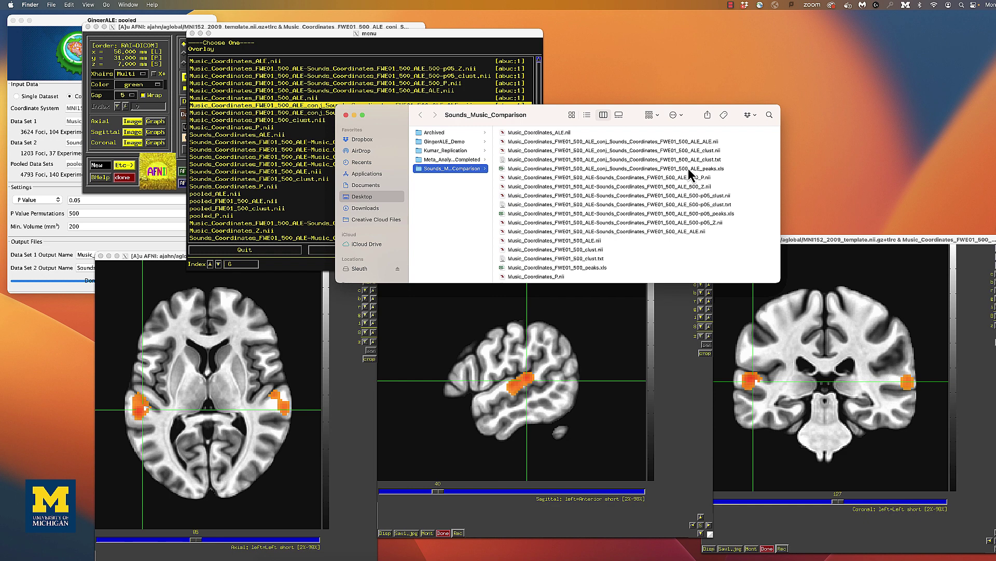
pyautogui.doubleClick(689, 169)
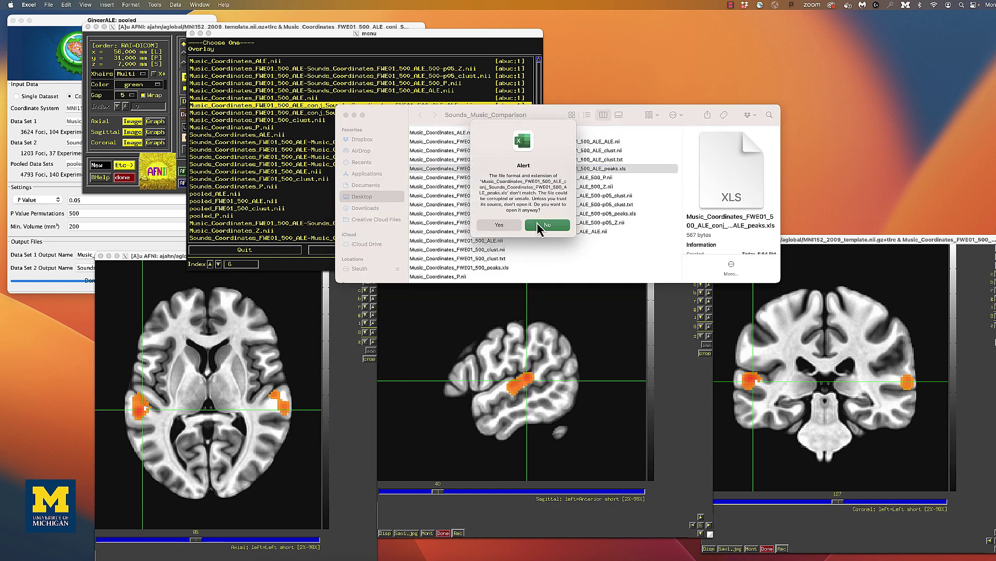
pyautogui.click(515, 229)
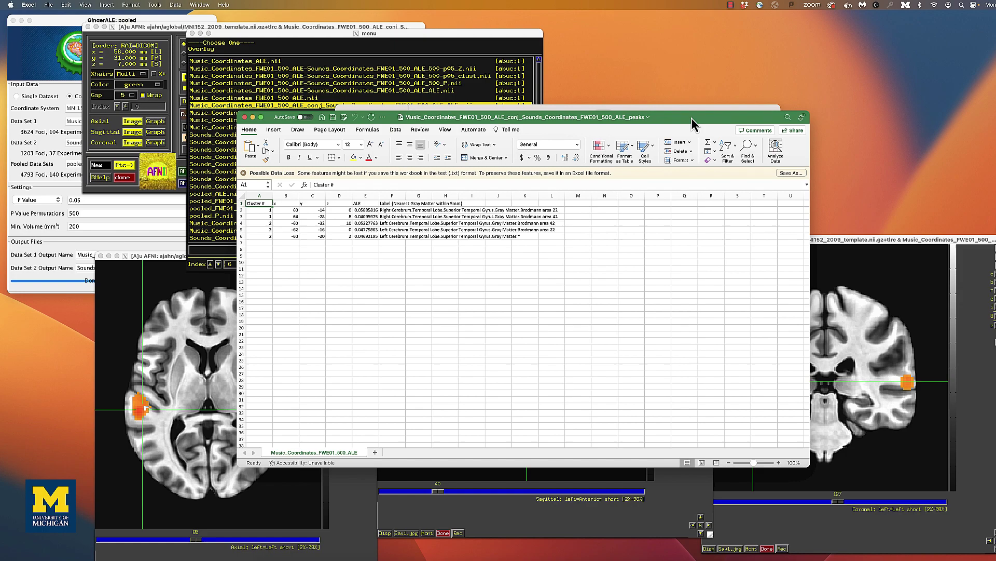
pyautogui.moveTo(690, 117); pyautogui.dragTo(912, 191)
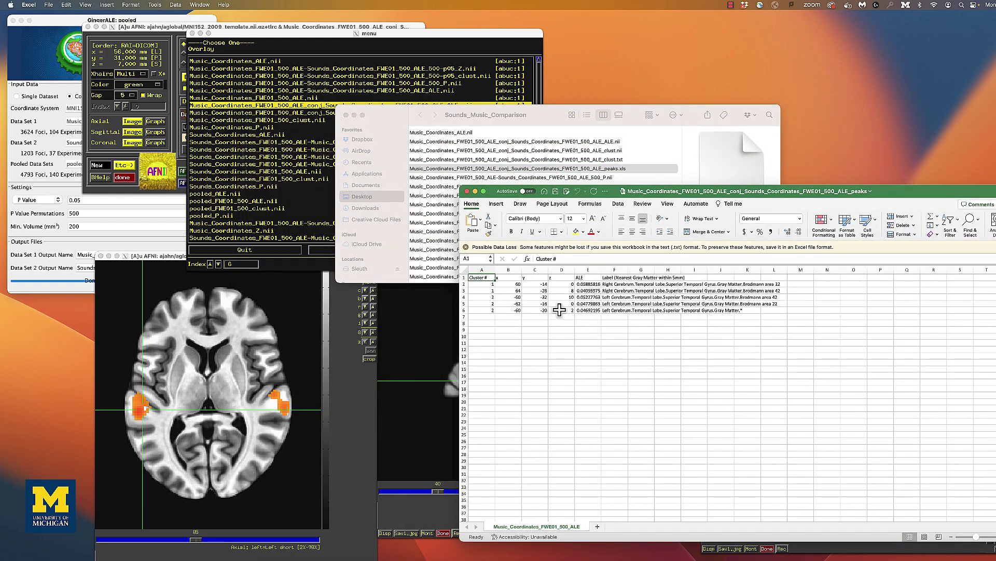
pyautogui.click(616, 286)
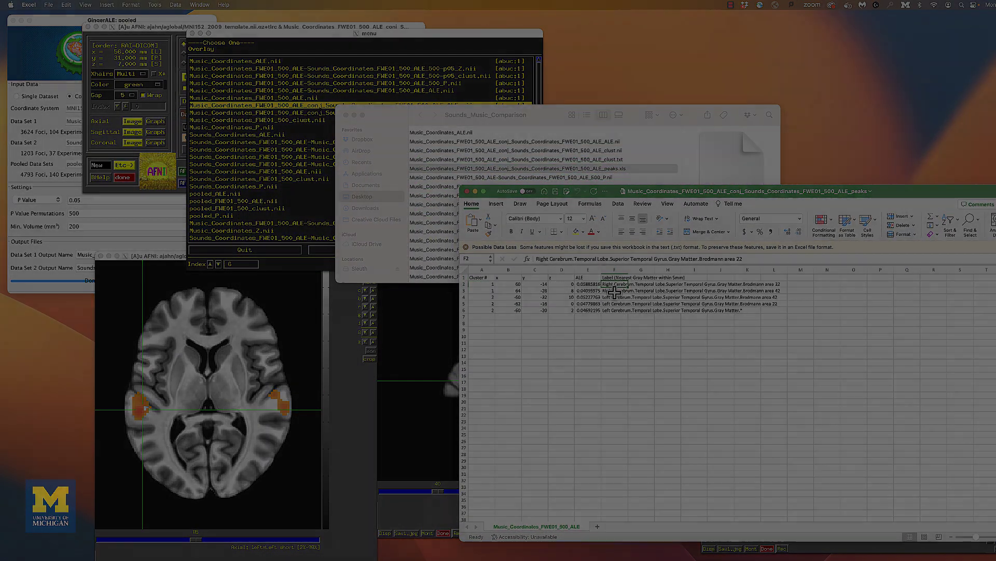